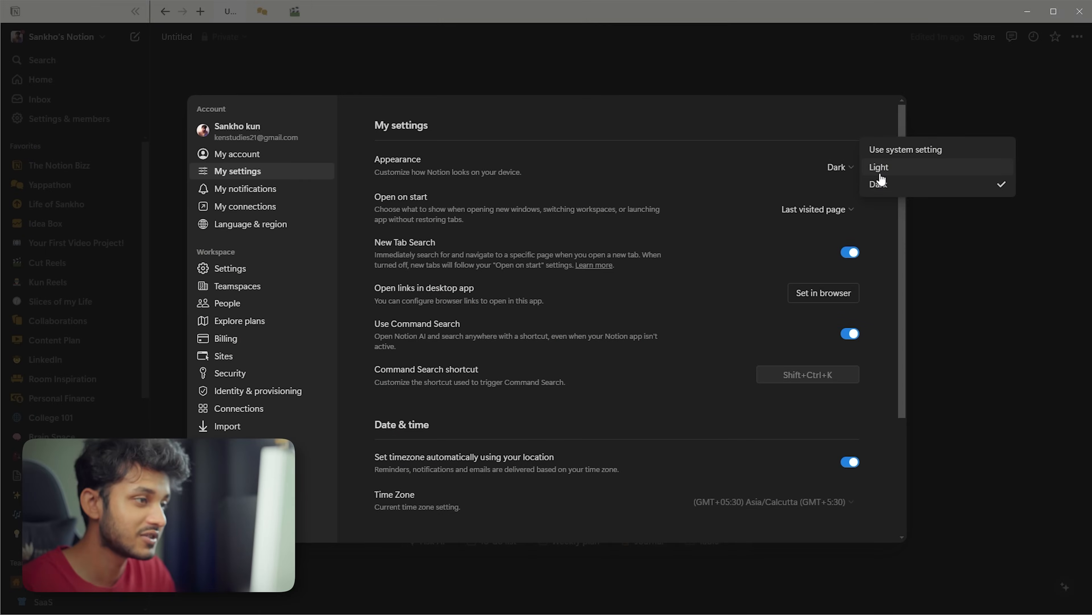
Switch the workspace appearance to Light and close the settings.
{"action": "left_click", "coordinate": [880, 171]}
{"action": "left_click", "coordinate": [522, 42]}
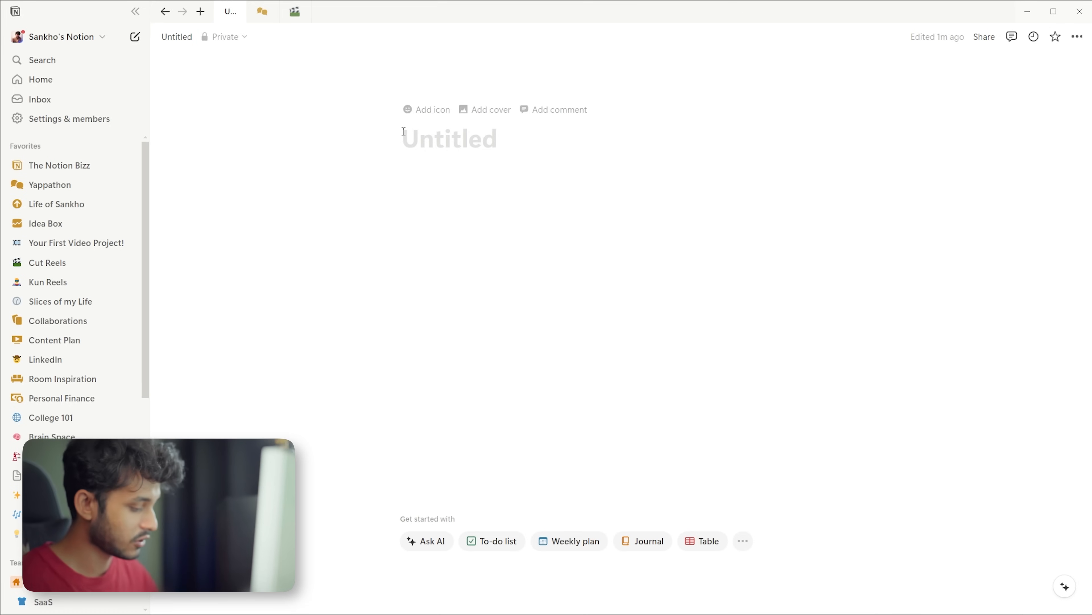
Title the untitled page "Page Title" and give it the green alarm clock icon.
{"action": "type", "text": "Page Title"}
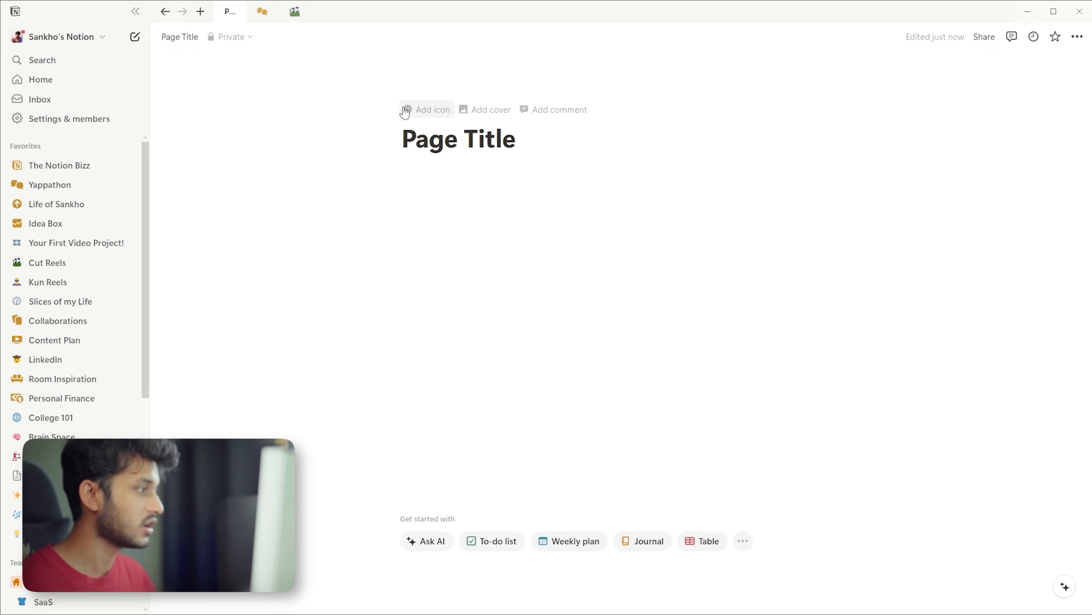
{"action": "left_click", "coordinate": [421, 116]}
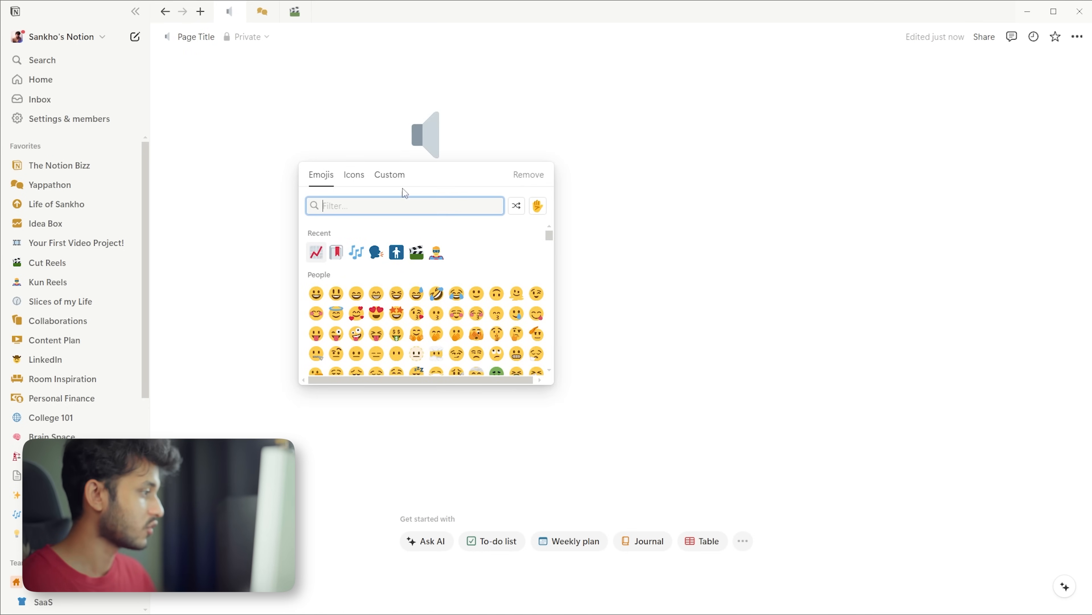
{"action": "left_click", "coordinate": [359, 184]}
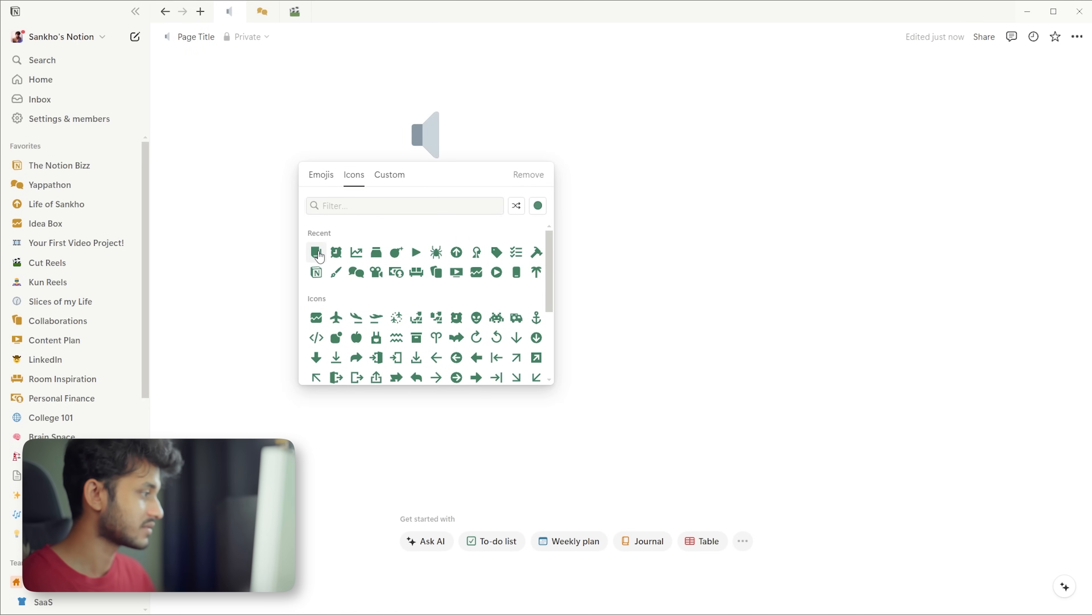
{"action": "left_click", "coordinate": [336, 252]}
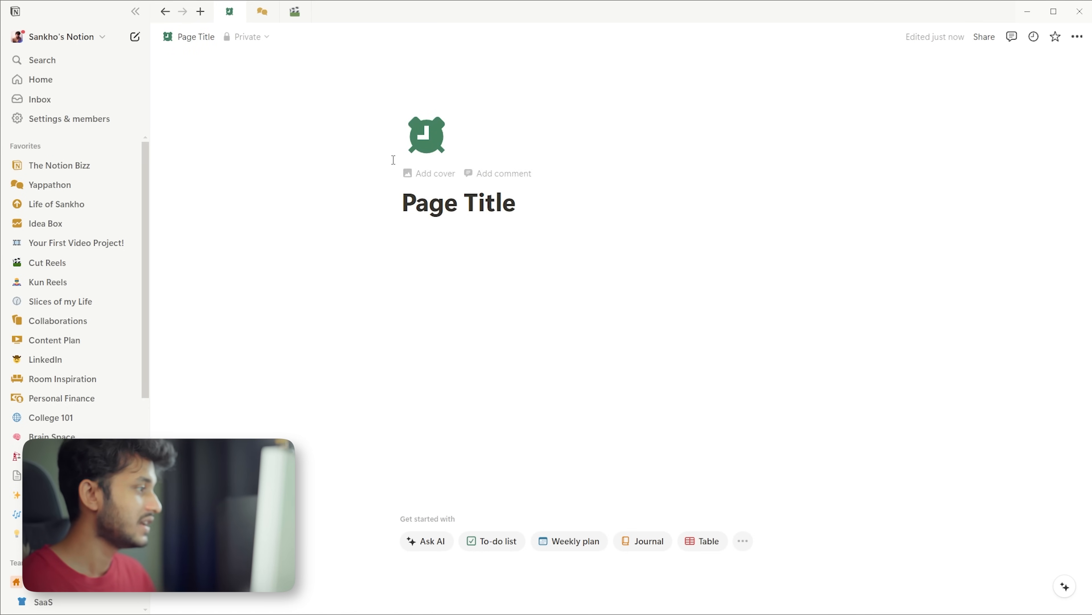
Add a cover image to the page and look through the Gallery, Upload, Link and Unsplash cover sources without replacing it.
{"action": "left_click", "coordinate": [426, 174]}
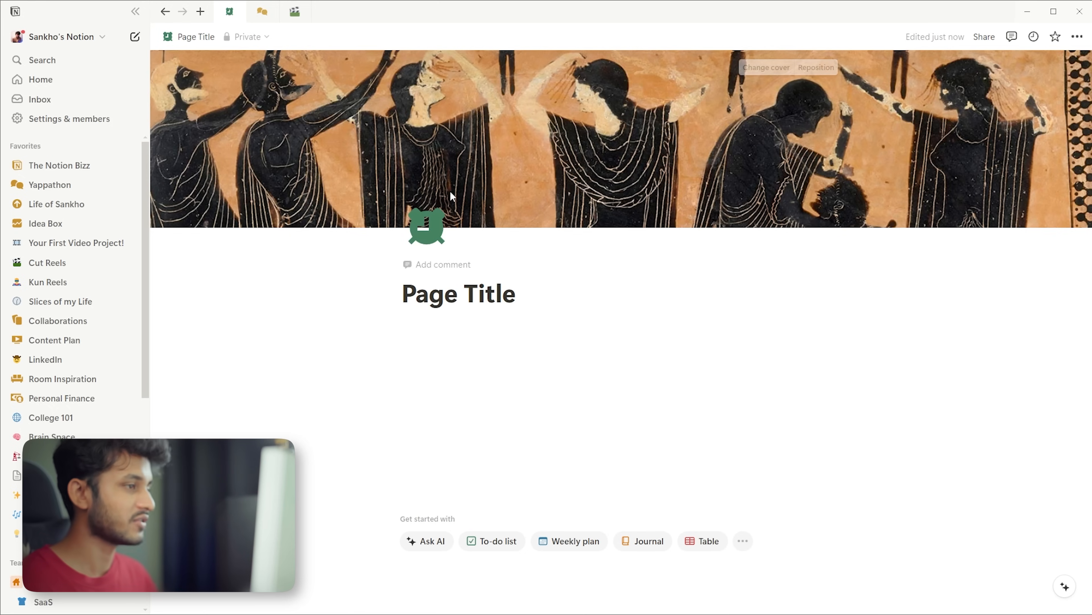
{"action": "left_click", "coordinate": [770, 67]}
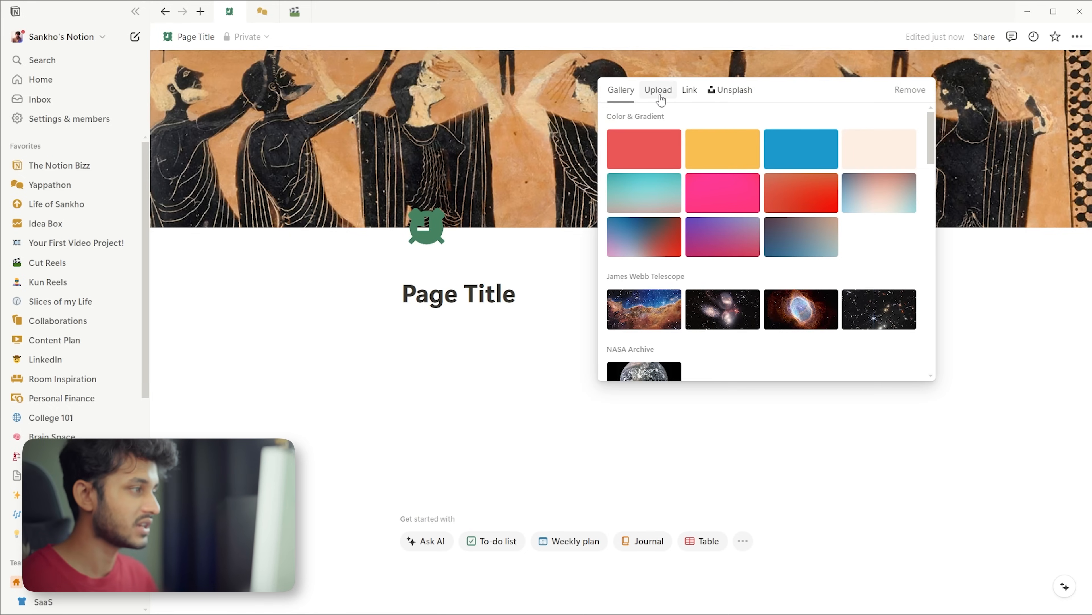
{"action": "left_click", "coordinate": [659, 93]}
{"action": "left_click", "coordinate": [690, 90]}
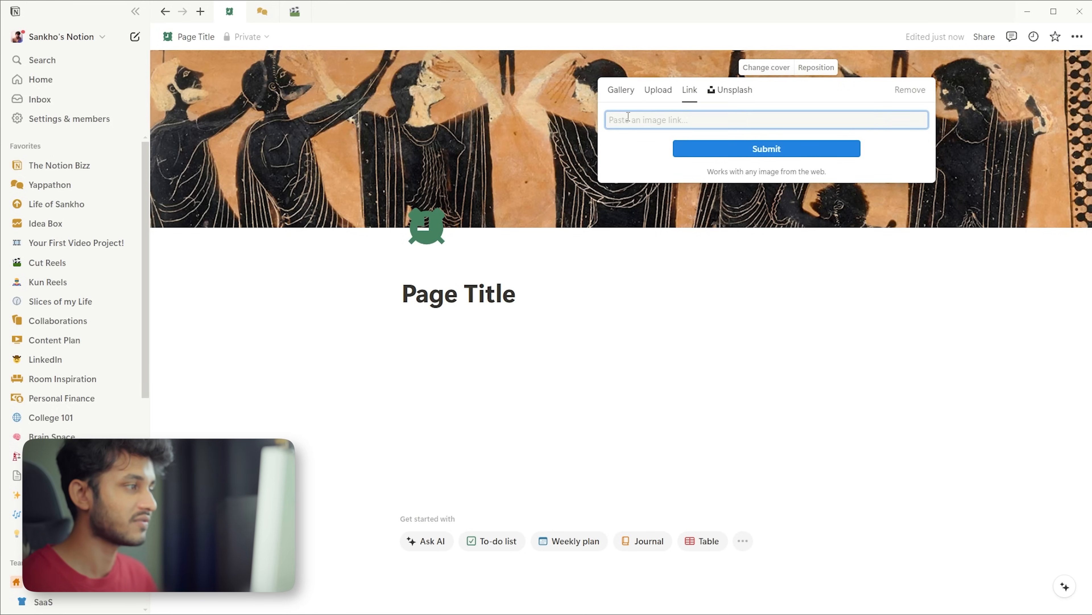
{"action": "left_click", "coordinate": [728, 91]}
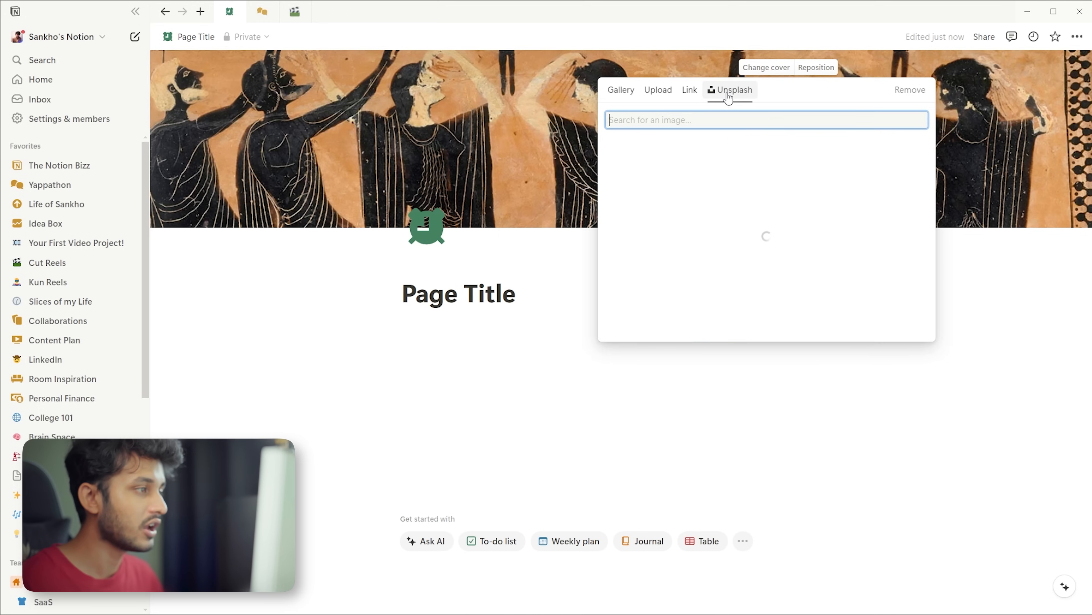
{"action": "scroll", "coordinate": [761, 193], "scroll_direction": "down", "scroll_amount": 5}
{"action": "left_click", "coordinate": [621, 90]}
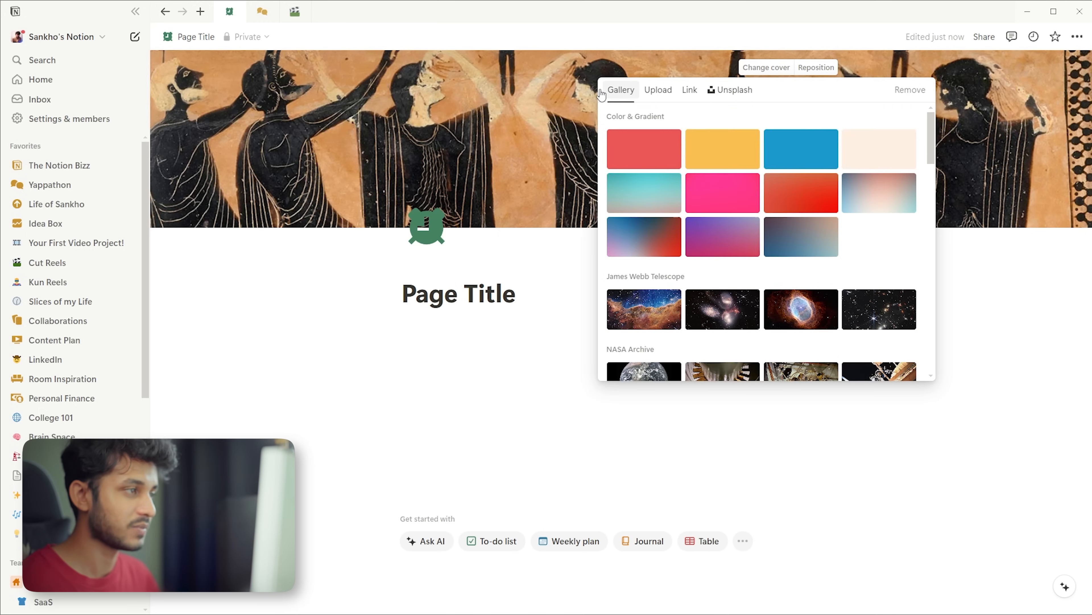
{"action": "left_click", "coordinate": [966, 238]}
Add a comment area beneath the page title, leave it empty and place the cursor in the page body.
{"action": "left_click", "coordinate": [430, 263]}
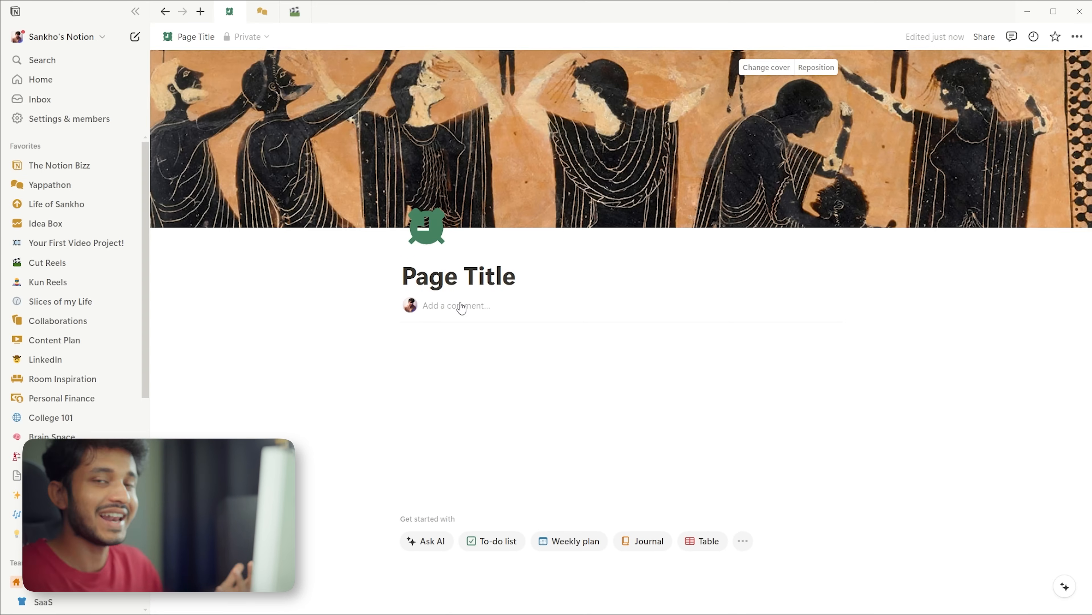
{"action": "left_click", "coordinate": [456, 361]}
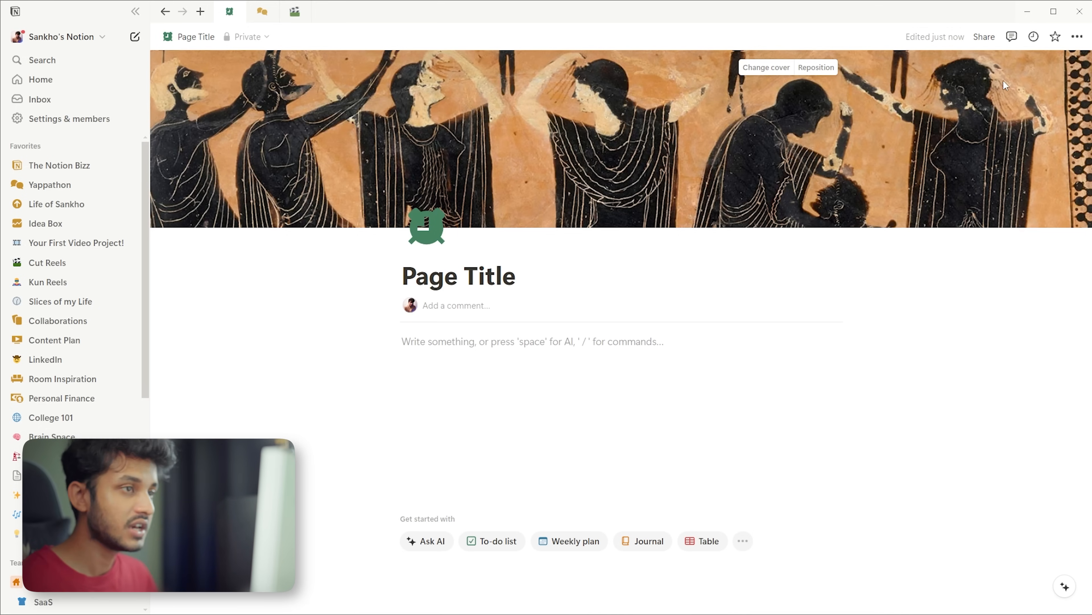
Turn on full width and small text for the page and return to its body.
{"action": "left_click", "coordinate": [1077, 36]}
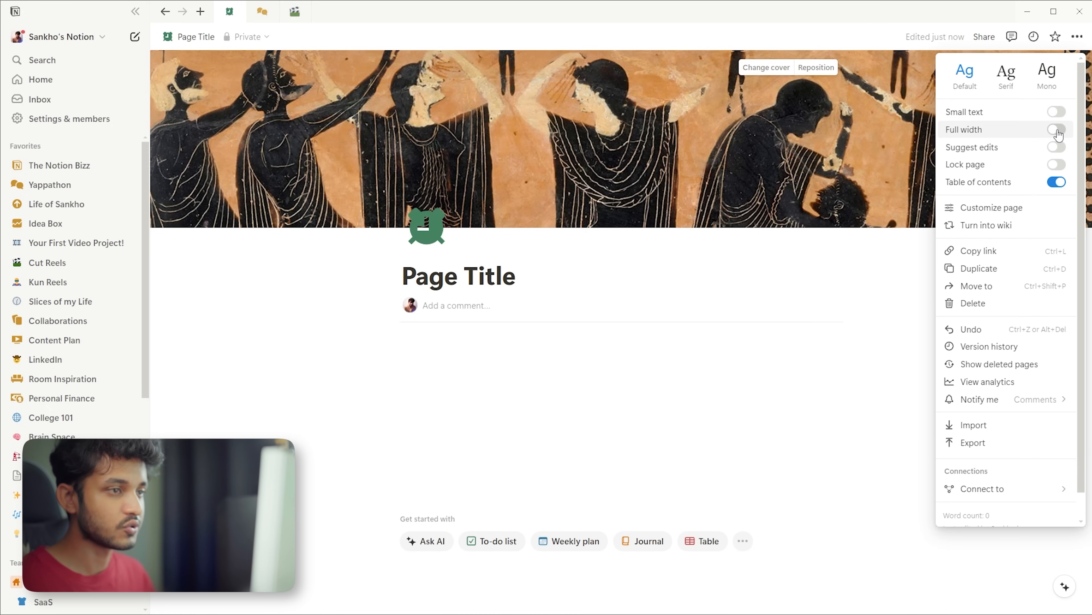
{"action": "left_click", "coordinate": [1058, 131]}
{"action": "left_click", "coordinate": [470, 351]}
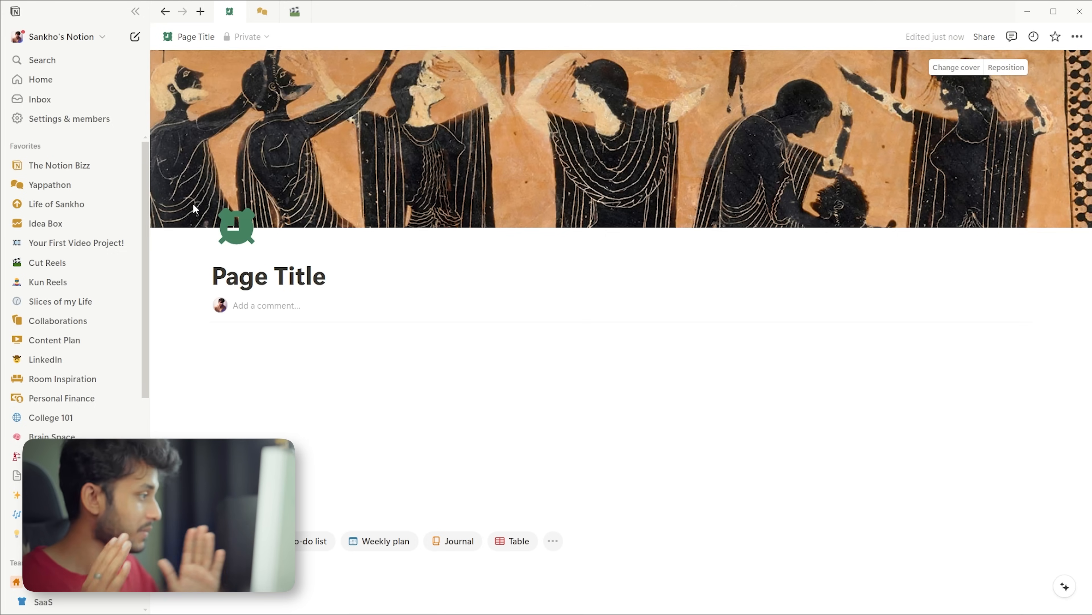
{"action": "left_click", "coordinate": [1077, 37]}
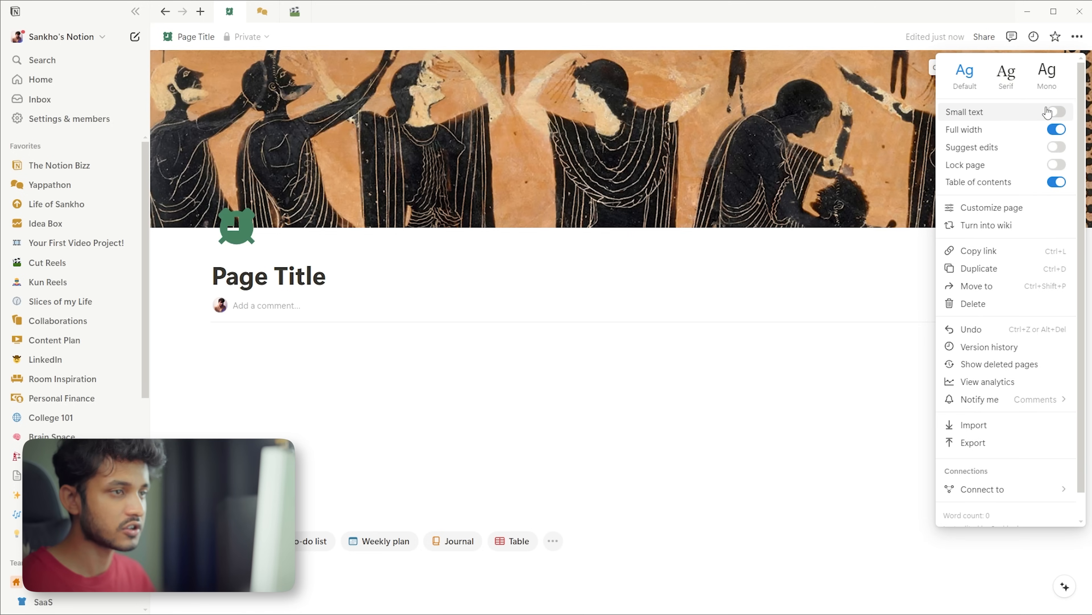
{"action": "left_click", "coordinate": [1056, 112]}
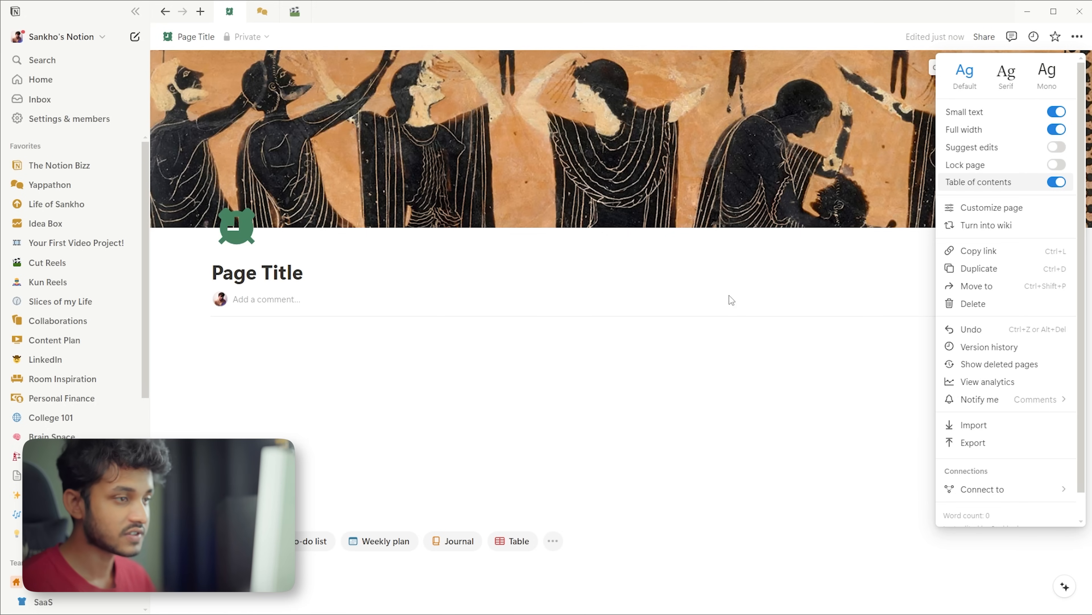
{"action": "left_click", "coordinate": [501, 361]}
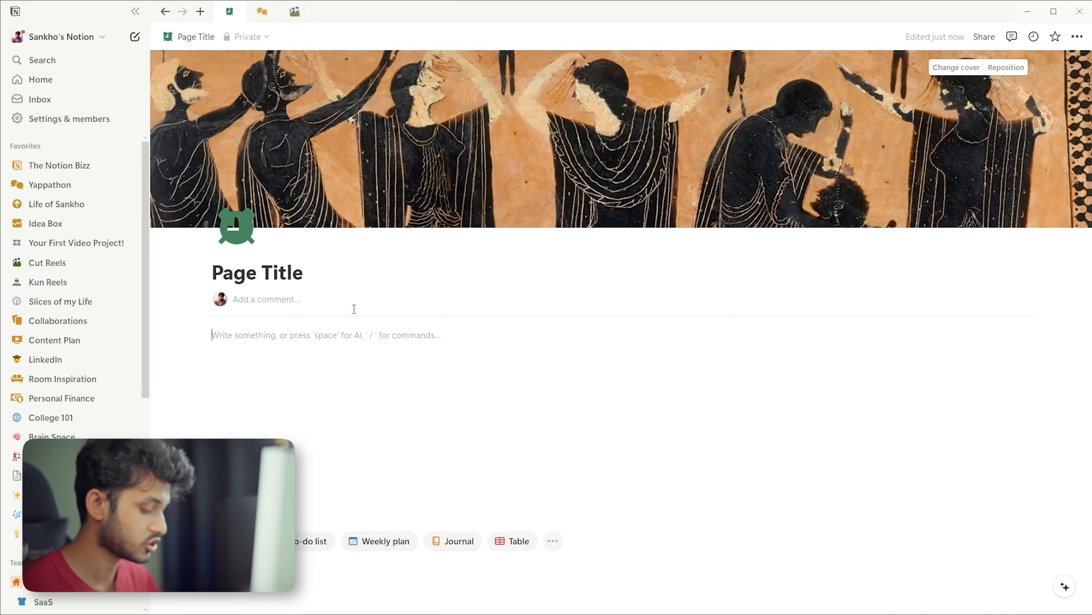
Look through the insertable block types, from basic blocks and lists to Notion AI, media and database views.
{"action": "type", "text": "/"}
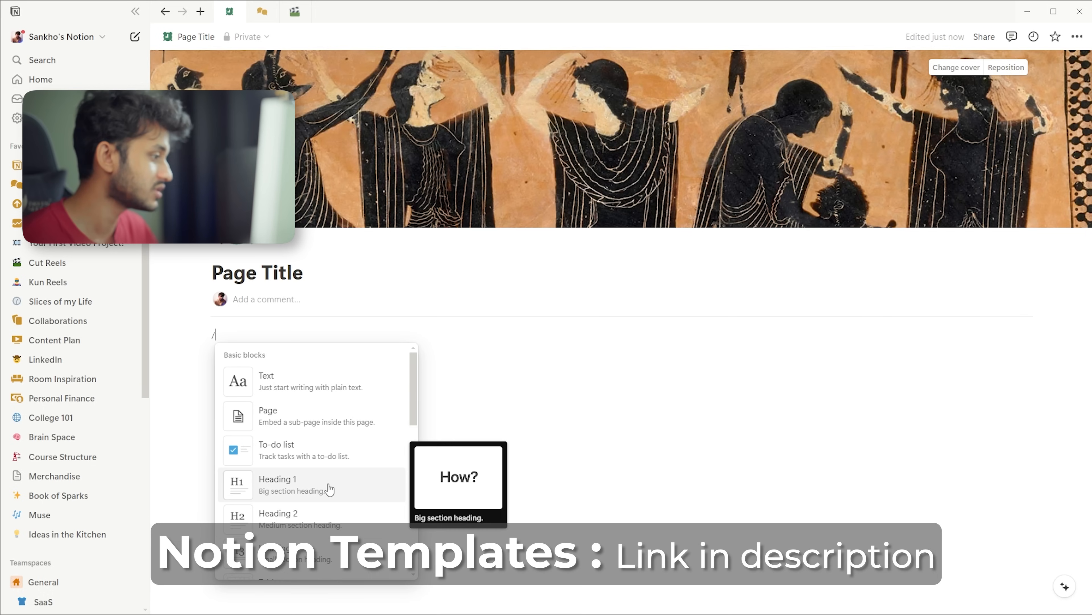
{"action": "scroll", "coordinate": [330, 464], "scroll_direction": "down", "scroll_amount": 1}
{"action": "scroll", "coordinate": [330, 464], "scroll_direction": "down", "scroll_amount": 15}
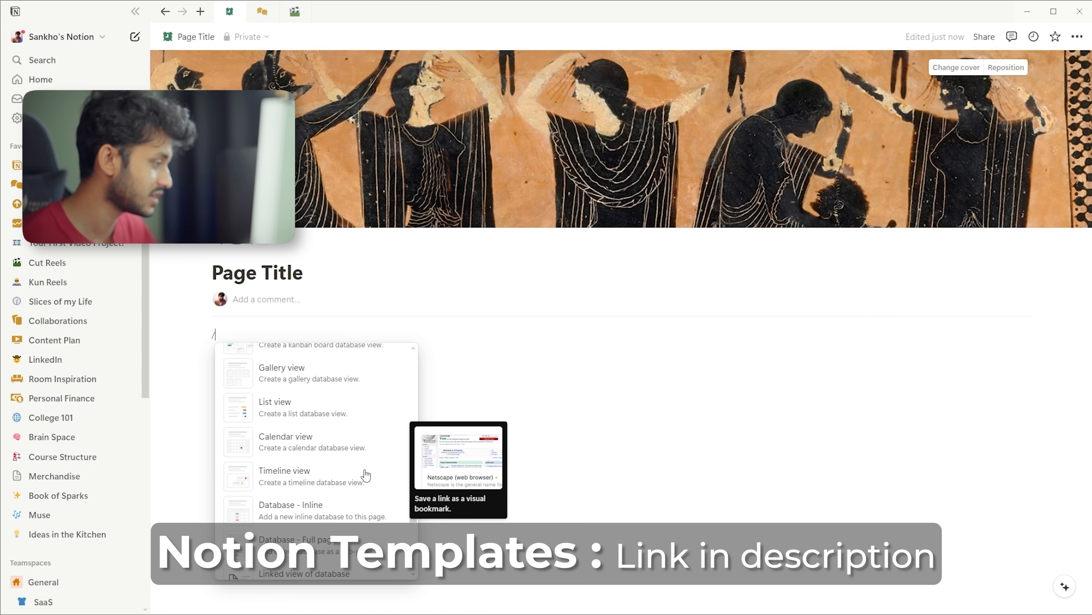
{"action": "scroll", "coordinate": [363, 474], "scroll_direction": "down", "scroll_amount": 5}
{"action": "scroll", "coordinate": [360, 468], "scroll_direction": "up", "scroll_amount": 15}
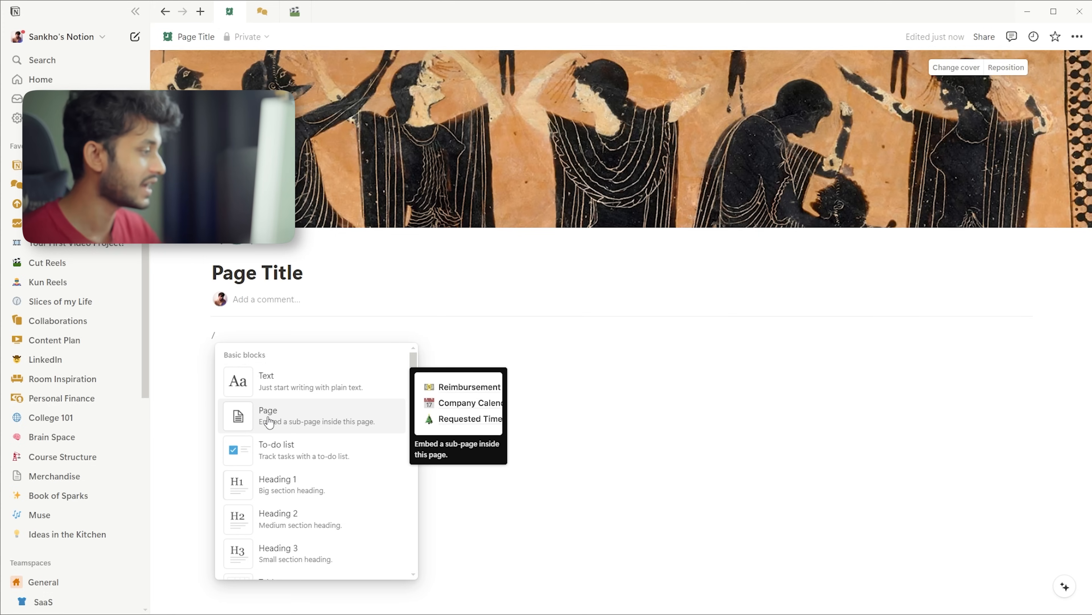
{"action": "scroll", "coordinate": [275, 431], "scroll_direction": "down", "scroll_amount": 1}
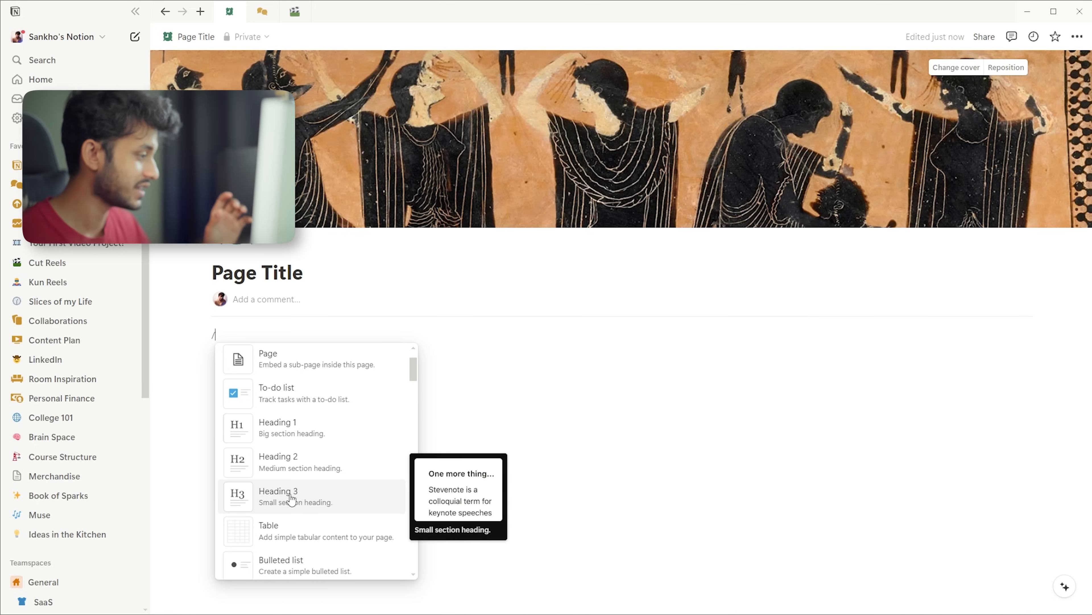
{"action": "scroll", "coordinate": [267, 476], "scroll_direction": "down", "scroll_amount": 1}
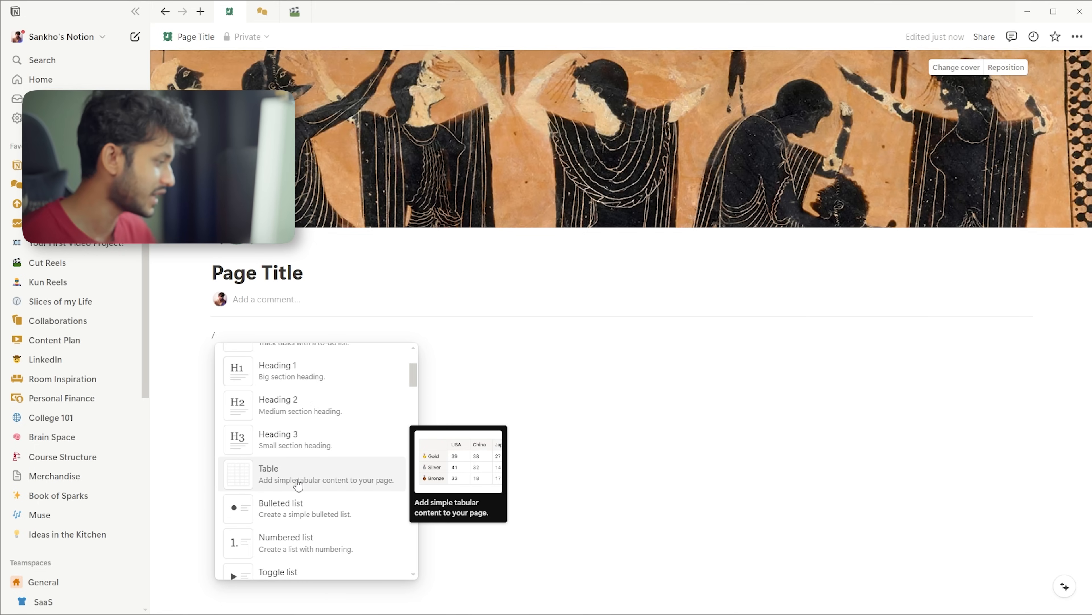
{"action": "scroll", "coordinate": [298, 484], "scroll_direction": "down", "scroll_amount": 1}
{"action": "scroll", "coordinate": [279, 456], "scroll_direction": "down", "scroll_amount": 1}
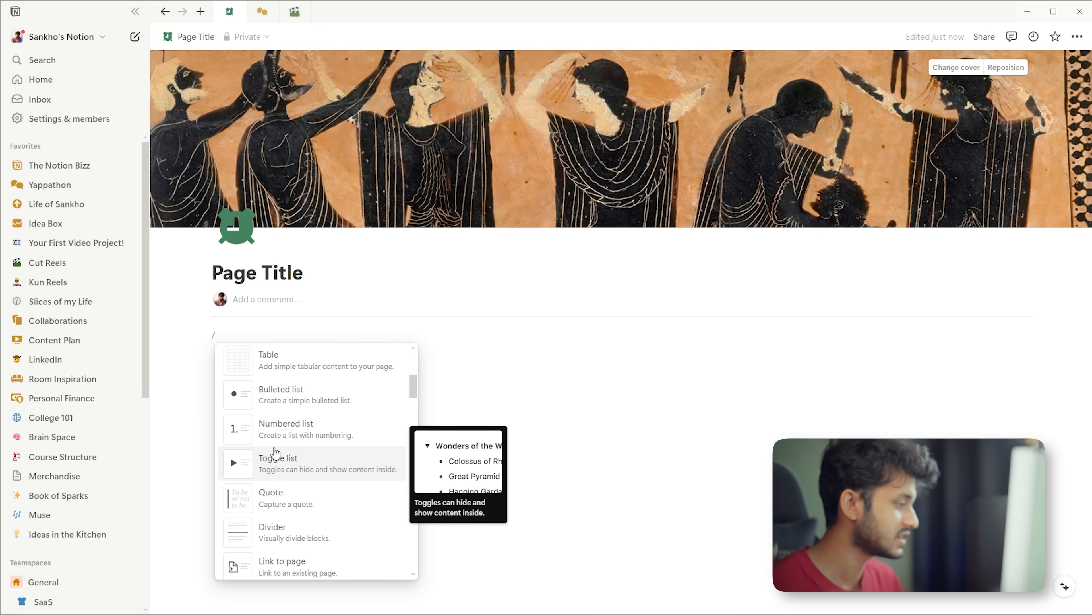
{"action": "scroll", "coordinate": [297, 481], "scroll_direction": "down", "scroll_amount": 1}
{"action": "scroll", "coordinate": [324, 415], "scroll_direction": "up", "scroll_amount": 1}
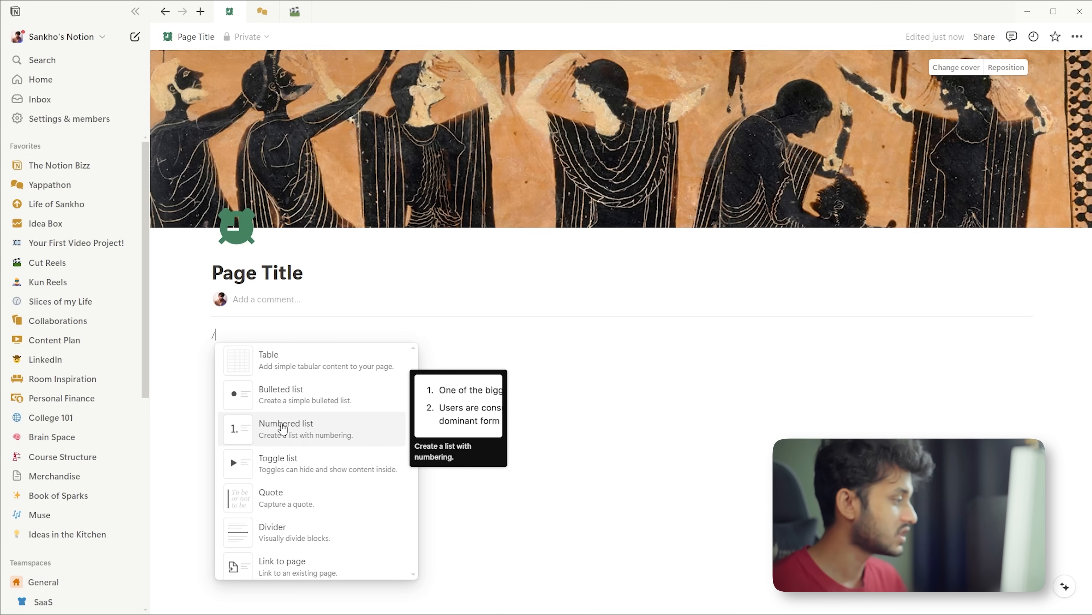
{"action": "scroll", "coordinate": [307, 477], "scroll_direction": "down", "scroll_amount": 2}
{"action": "scroll", "coordinate": [276, 499], "scroll_direction": "down", "scroll_amount": 3}
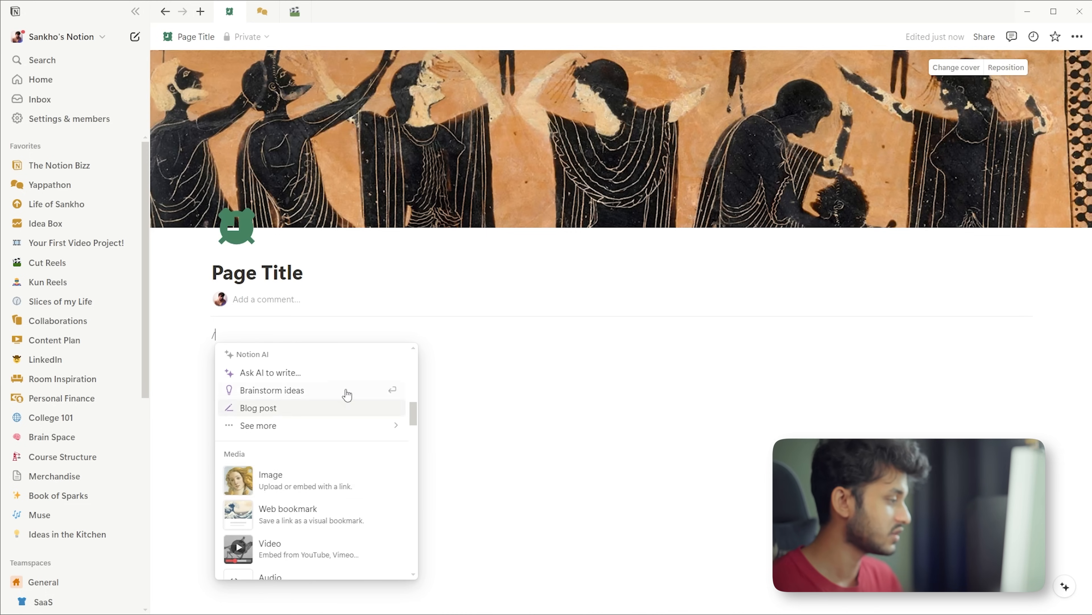
{"action": "scroll", "coordinate": [300, 482], "scroll_direction": "down", "scroll_amount": 1}
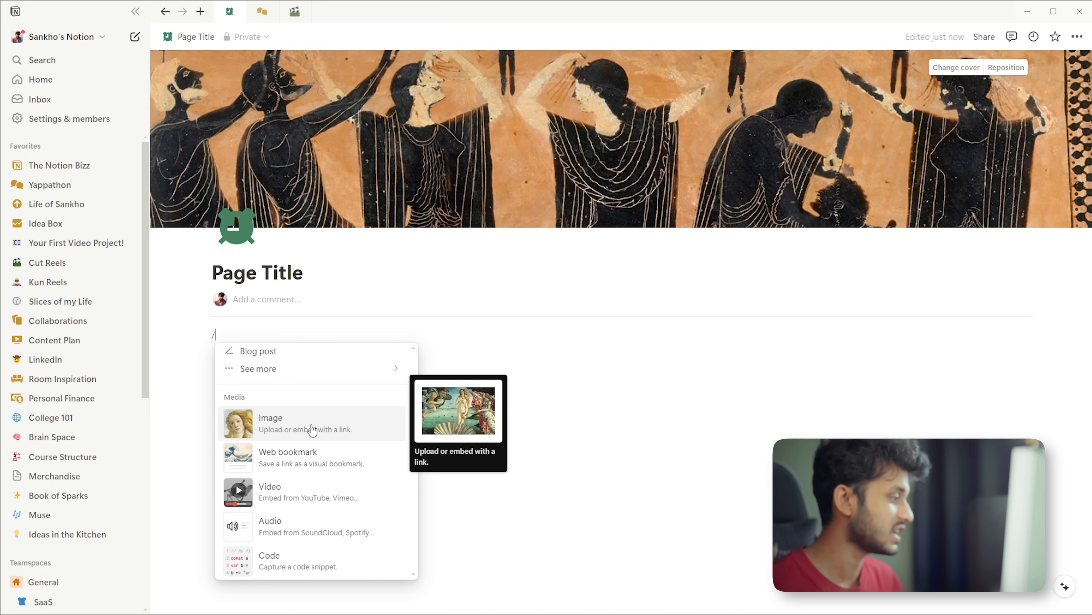
{"action": "scroll", "coordinate": [319, 467], "scroll_direction": "down", "scroll_amount": 1}
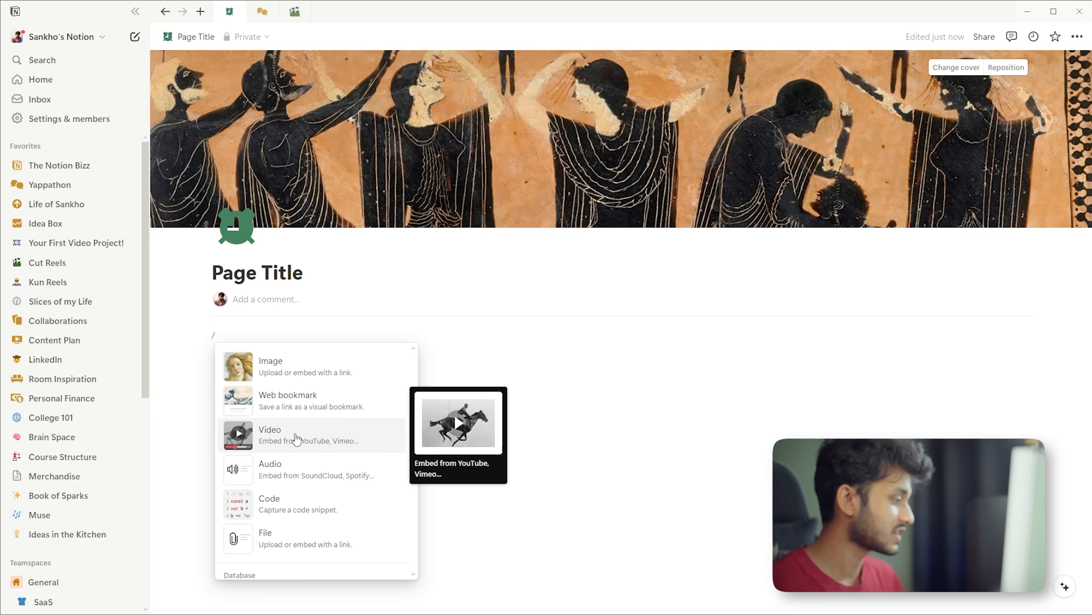
{"action": "scroll", "coordinate": [299, 465], "scroll_direction": "down", "scroll_amount": 1}
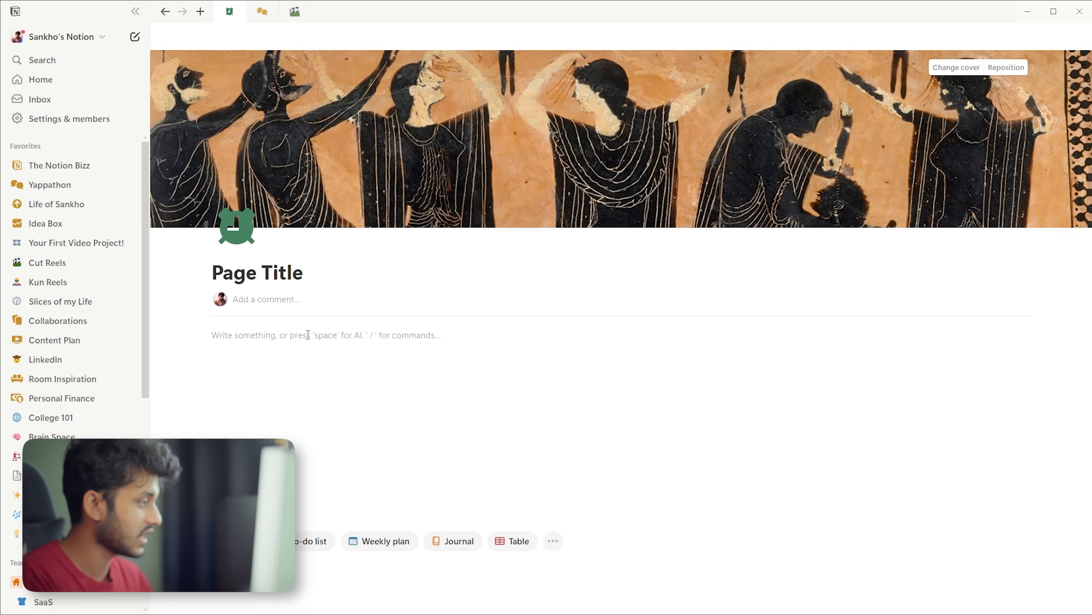
Insert a Heading 2 block reading "To-Do List" in the page body and start a new line below it.
{"action": "type", "text": "/"}
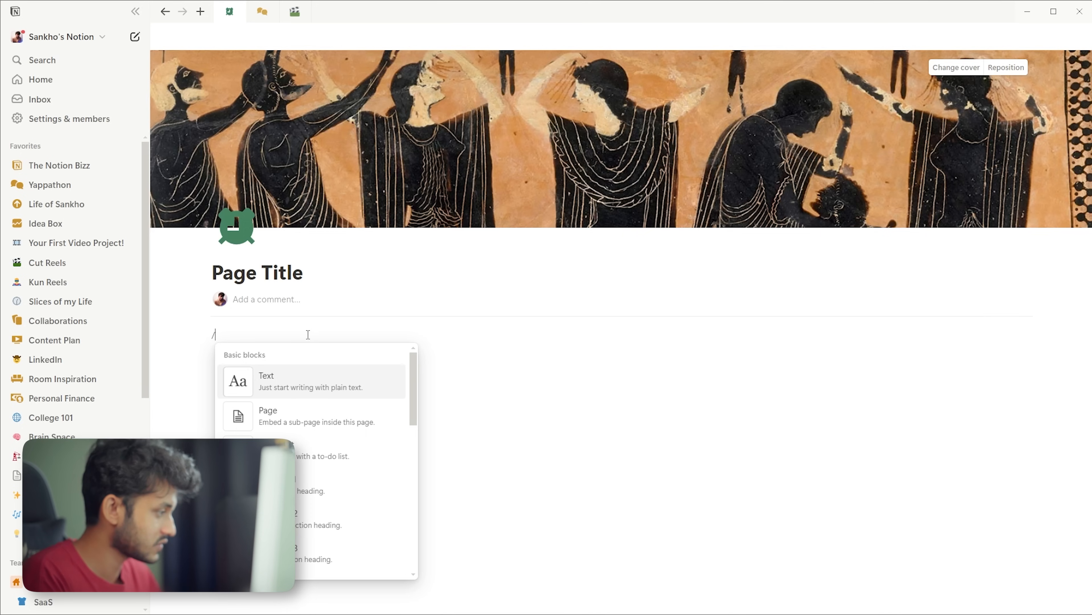
{"action": "key", "text": "Down"}
{"action": "key", "text": "Down"}
{"action": "key", "text": "Down"}
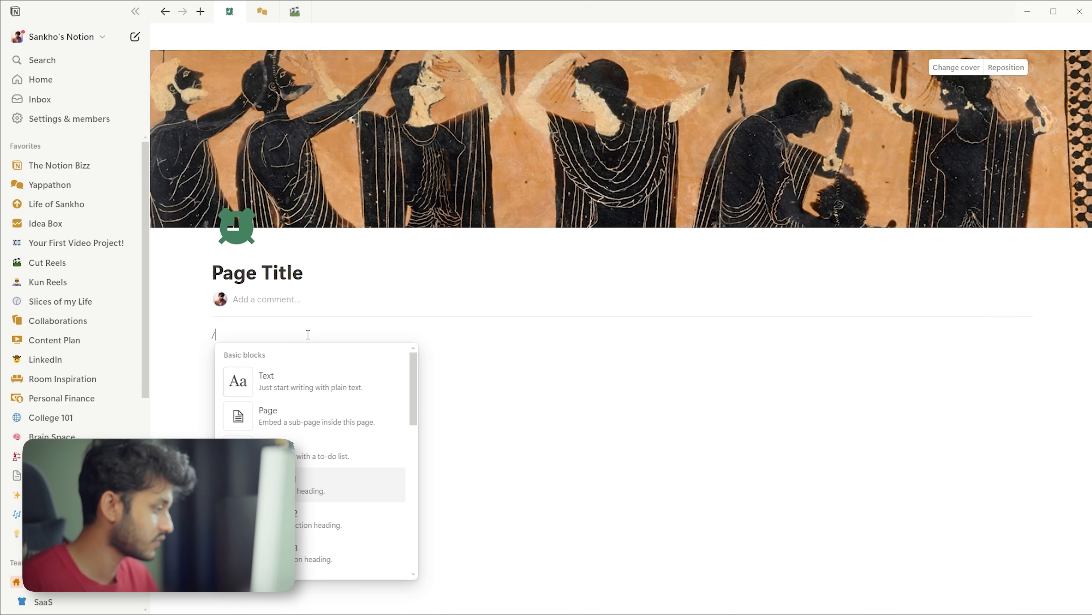
{"action": "left_click", "coordinate": [297, 512]}
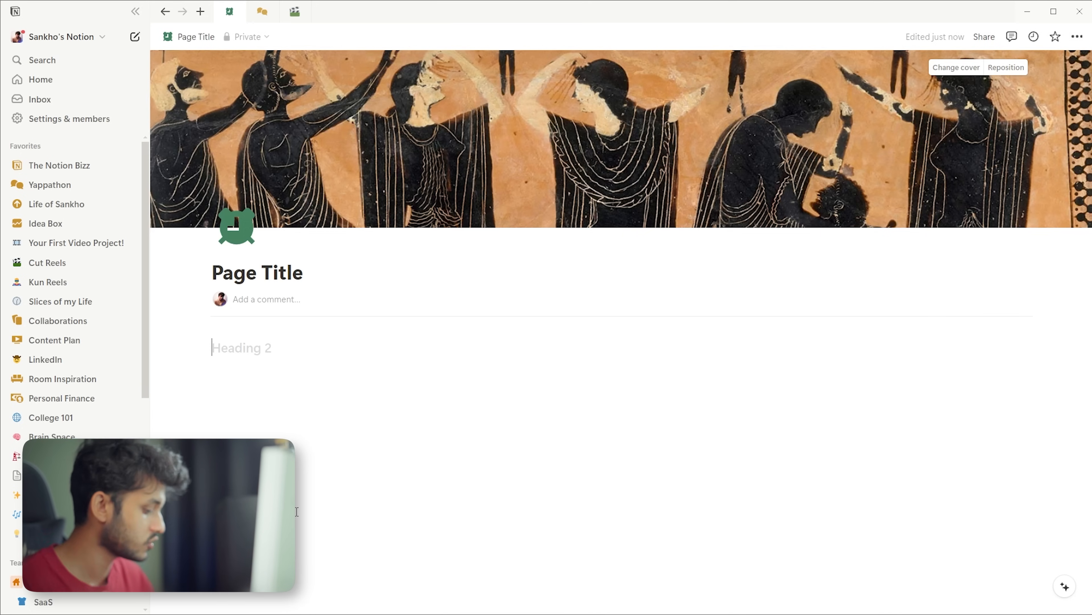
{"action": "type", "text": "To-Do List"}
{"action": "key", "text": "Return"}
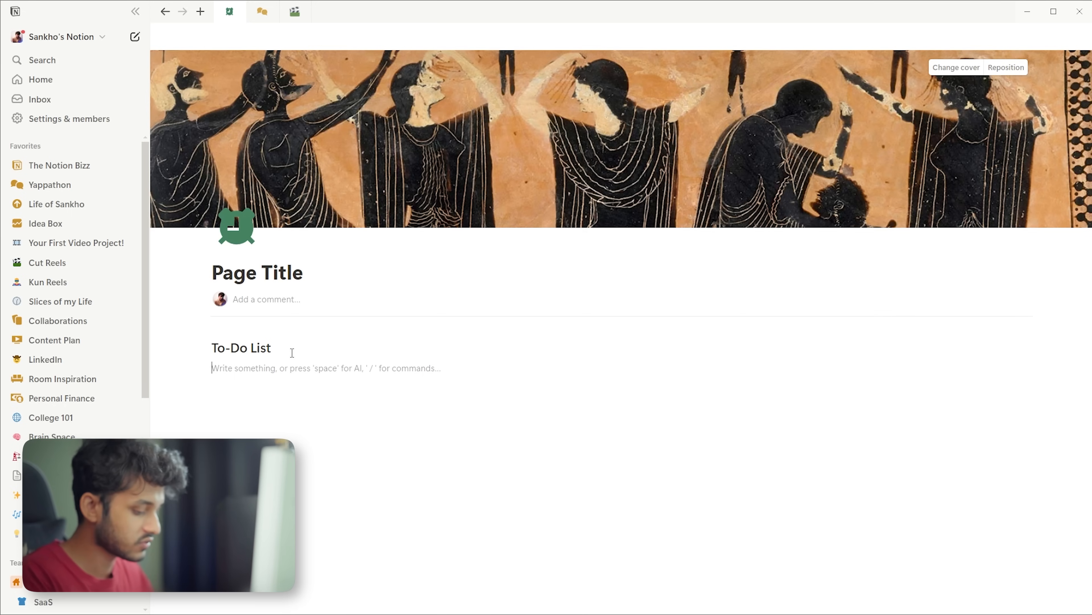
Insert a to-do list block beneath the "To-Do List" heading.
{"action": "type", "text": "/"}
{"action": "key", "text": "Down"}
{"action": "key", "text": "Down"}
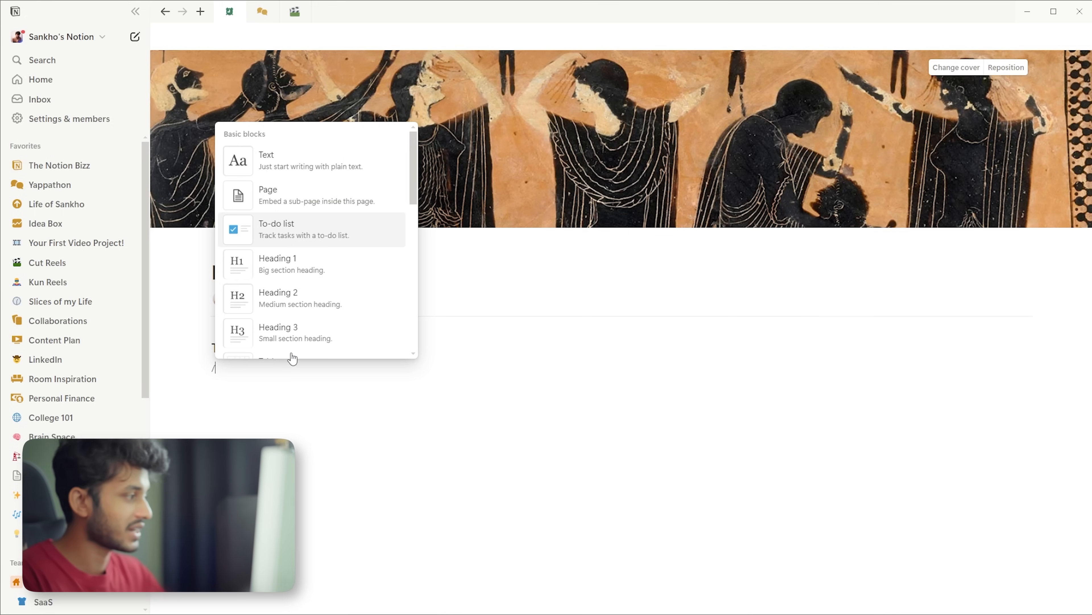
{"action": "key", "text": "Return"}
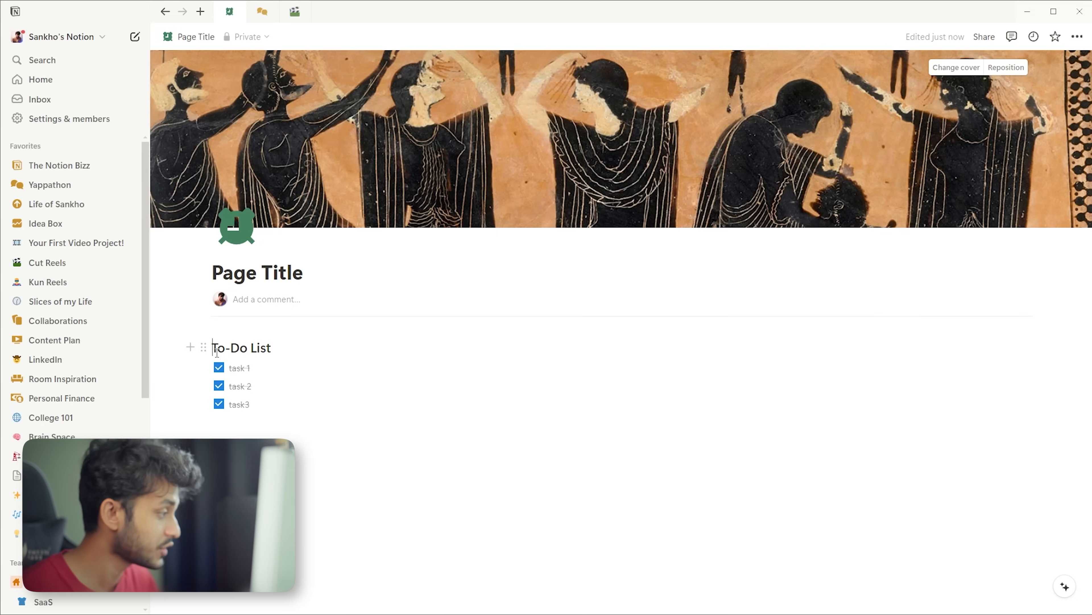
Turn the "To-Do List" heading into a Heading 1 and then into a bulleted list item.
{"action": "left_click", "coordinate": [204, 348]}
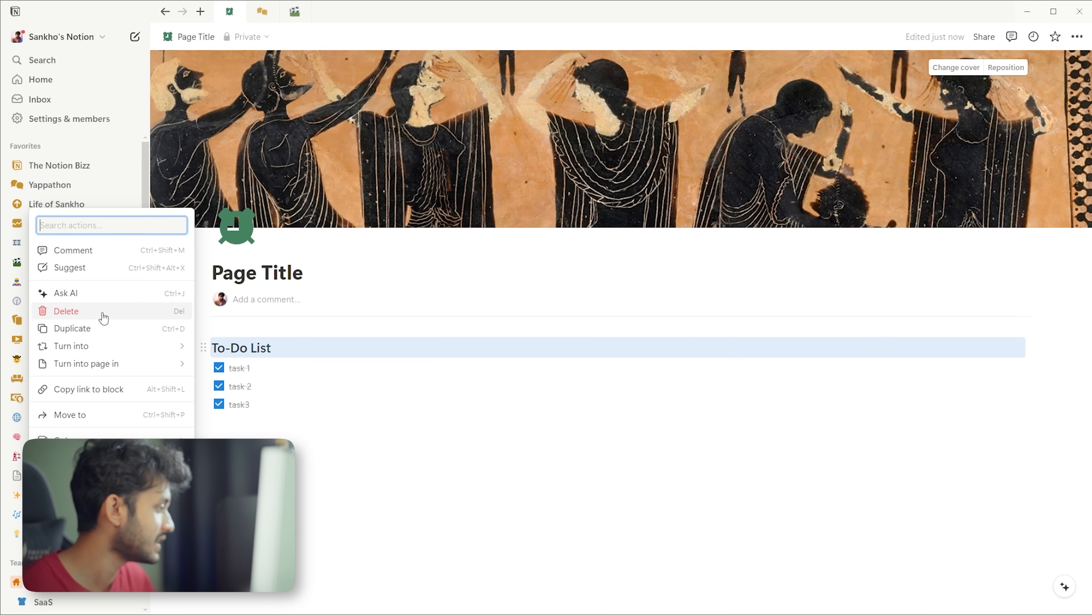
{"action": "mouse_move", "coordinate": [90, 346]}
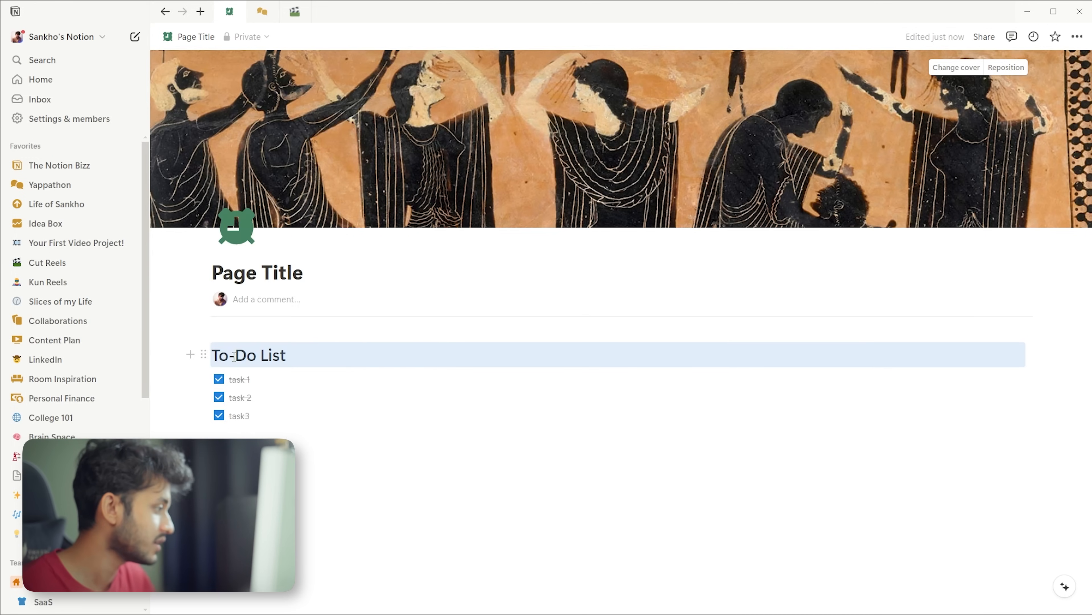
{"action": "left_click", "coordinate": [207, 356]}
{"action": "mouse_move", "coordinate": [99, 352]}
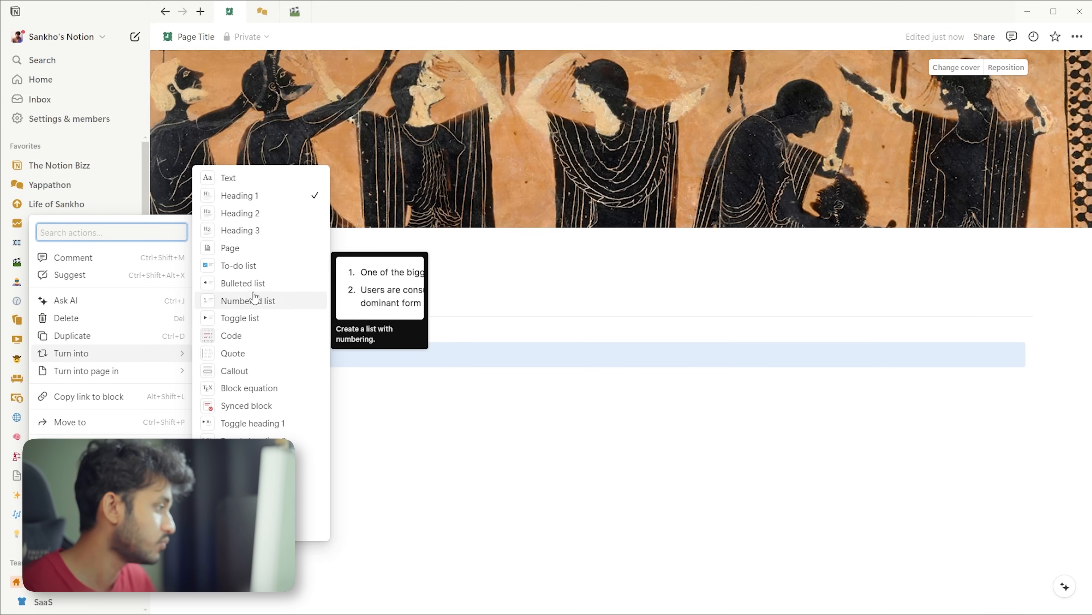
{"action": "left_click", "coordinate": [252, 283]}
{"action": "left_click", "coordinate": [231, 340]}
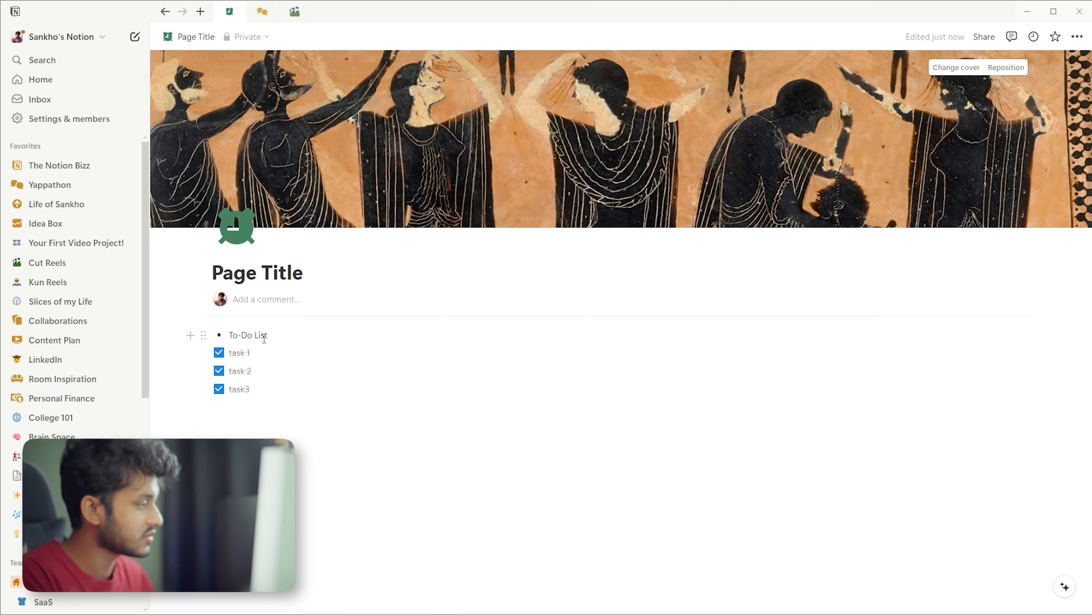
Add three bullets reading "item 1", "item 2" and "item 3" below the "To-Do List" bullet.
{"action": "key", "text": "Return"}
{"action": "type", "text": "item 1"}
{"action": "key", "text": "Return"}
{"action": "type", "text": "item "}
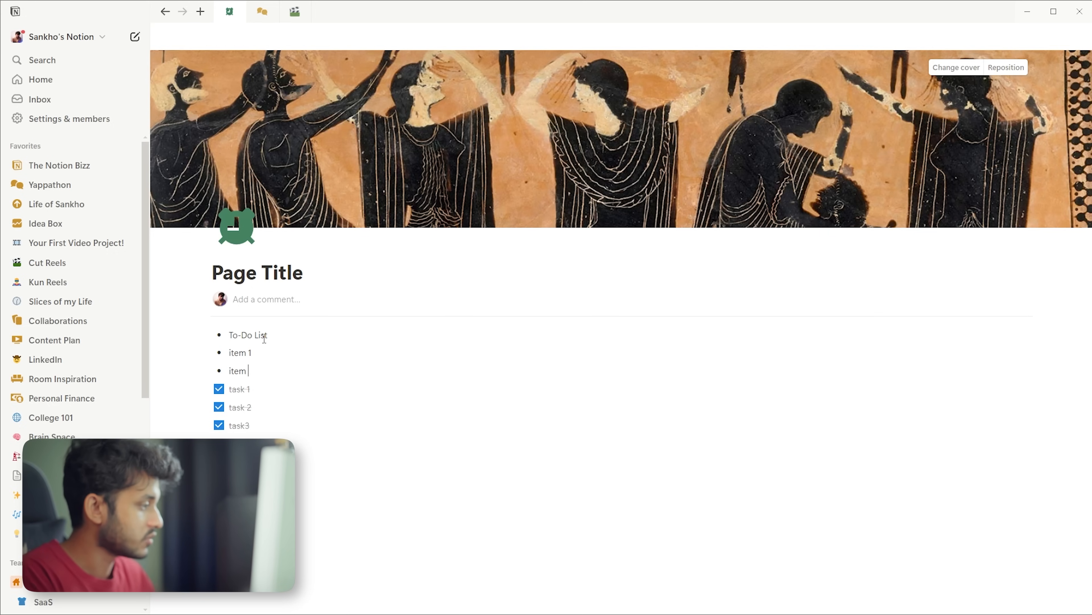
{"action": "type", "text": "2"}
{"action": "key", "text": "Return"}
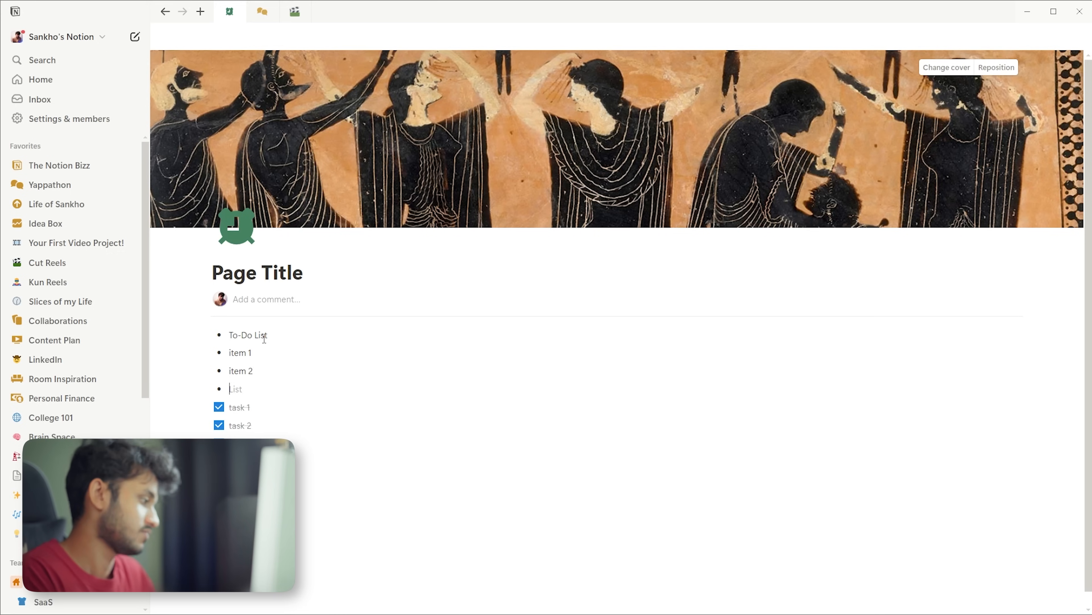
{"action": "type", "text": "item 3"}
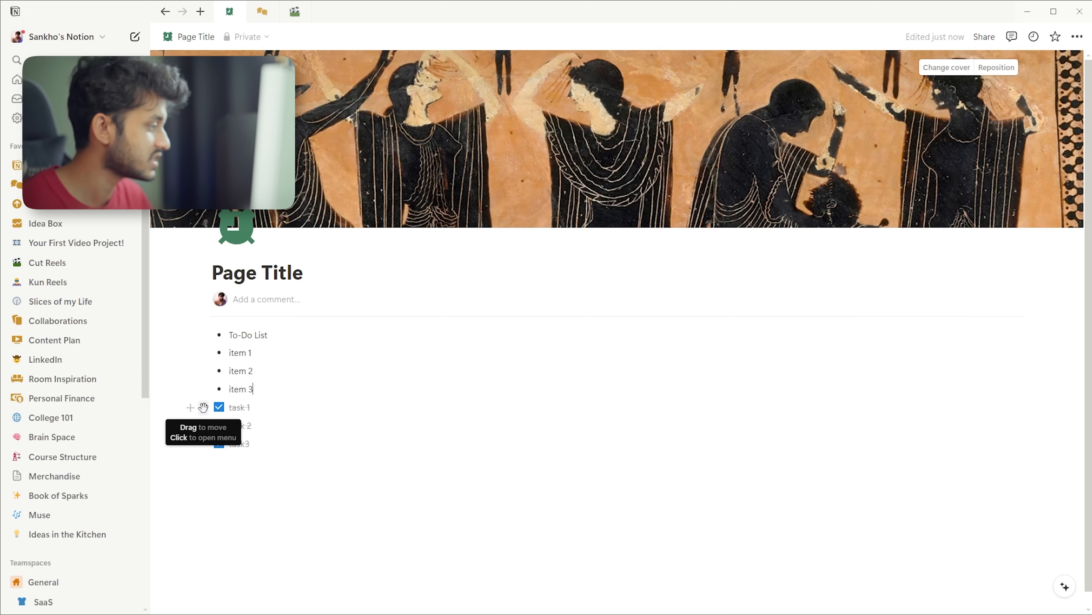
View the colour options available for the "task 1" to-do block.
{"action": "left_click", "coordinate": [203, 407]}
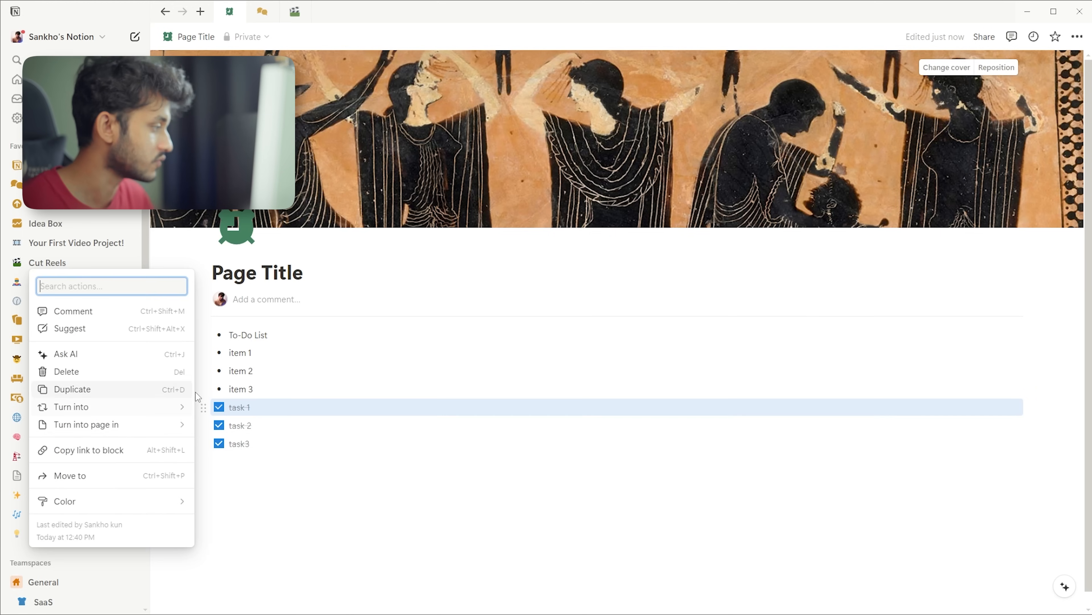
{"action": "mouse_move", "coordinate": [86, 502]}
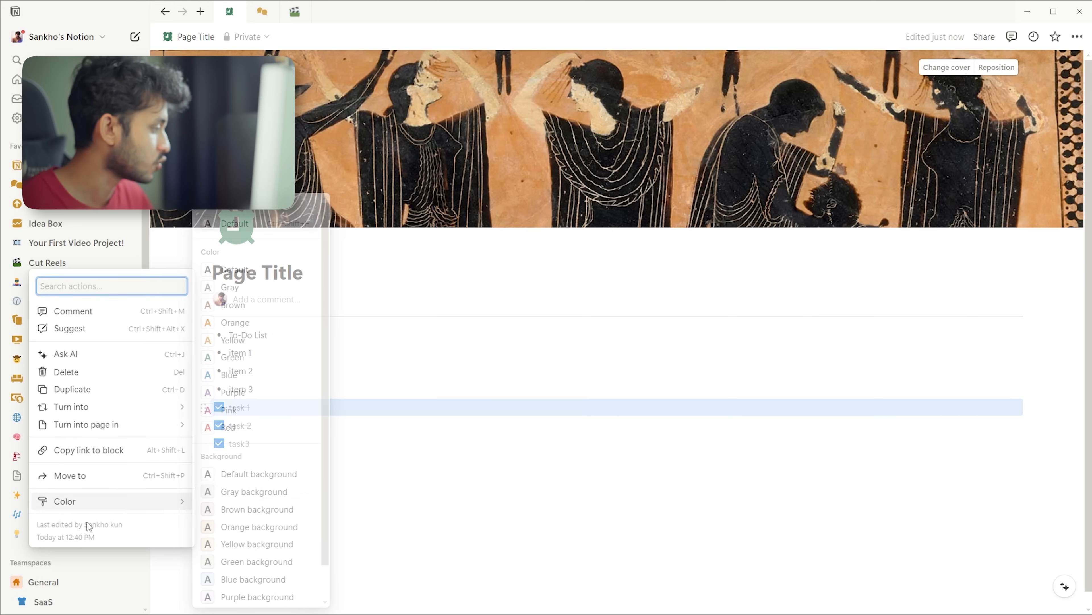
{"action": "left_click", "coordinate": [463, 459]}
Colour the "To-Do List" bullet's text yellow, then give that text a yellow background instead.
{"action": "left_click_drag", "start_coordinate": [279, 340], "coordinate": [226, 338]}
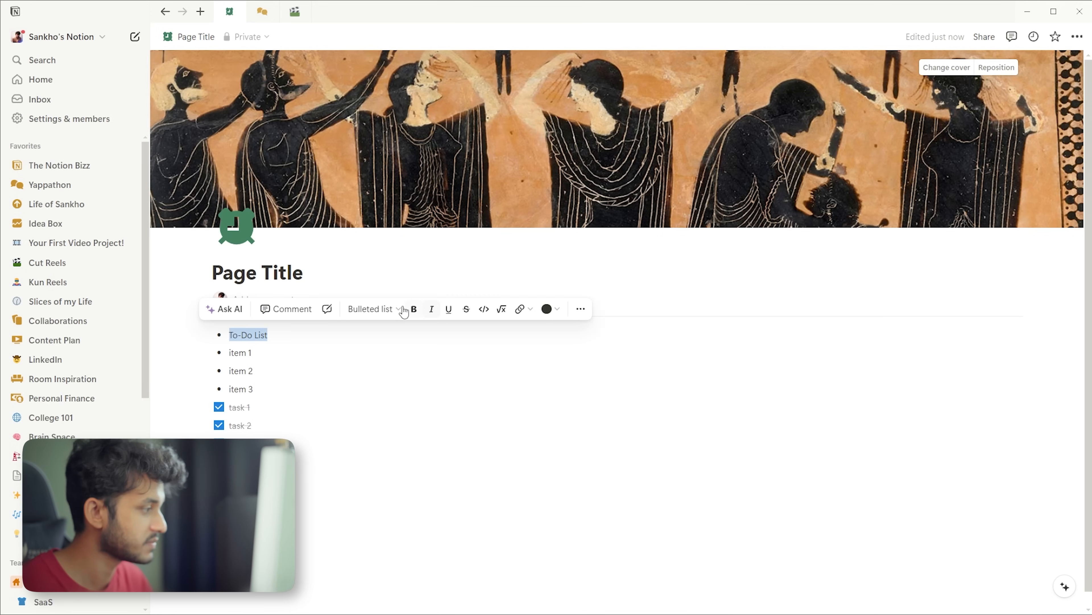
{"action": "left_click", "coordinate": [547, 308]}
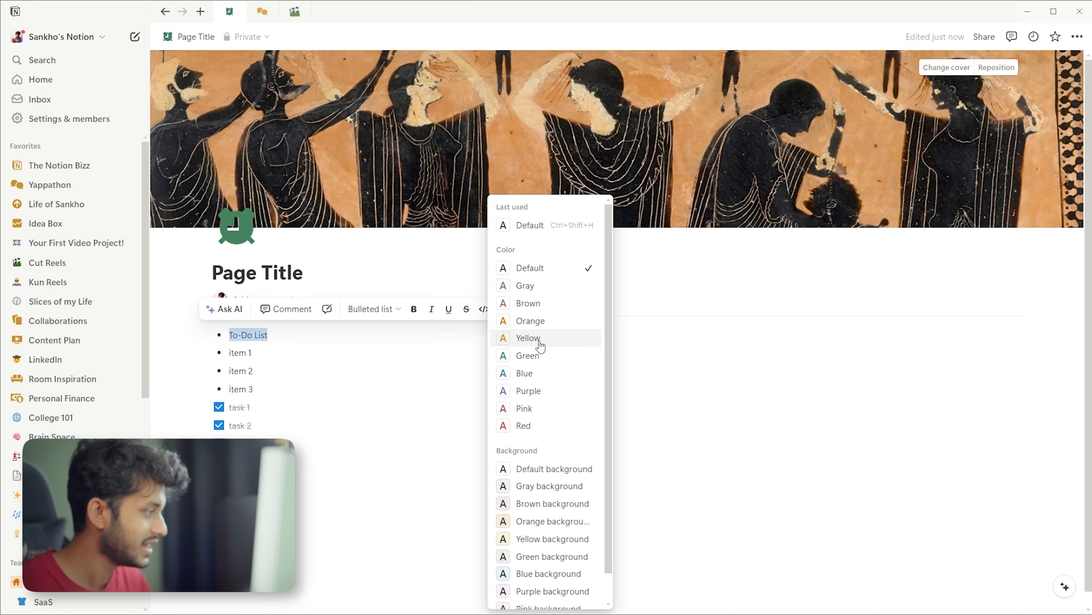
{"action": "left_click", "coordinate": [540, 346]}
{"action": "left_click", "coordinate": [547, 309]}
{"action": "scroll", "coordinate": [527, 490], "scroll_direction": "down", "scroll_amount": 1}
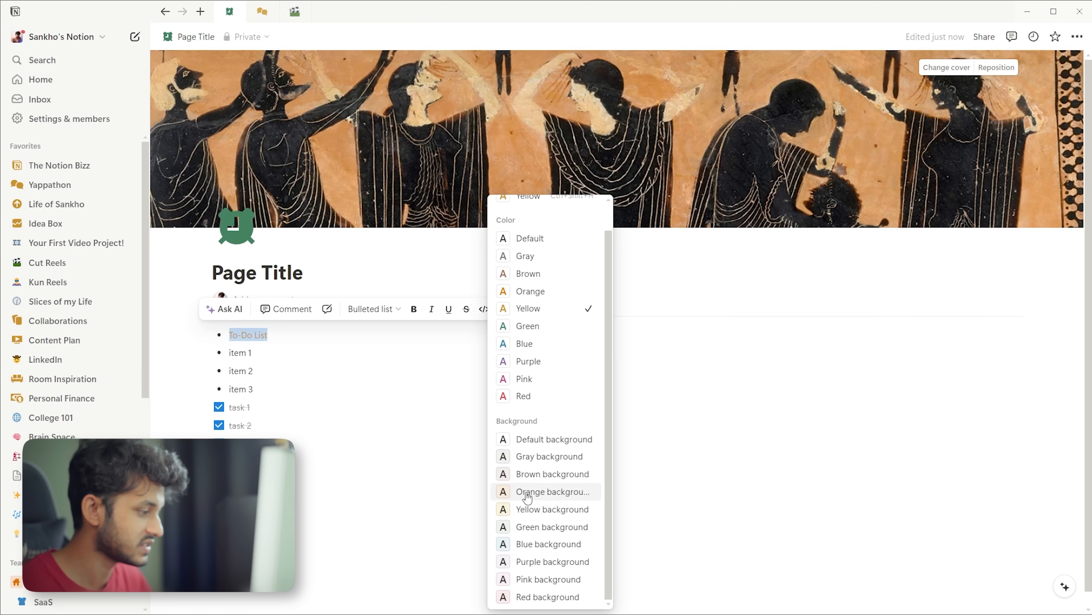
{"action": "left_click", "coordinate": [521, 509]}
{"action": "left_click", "coordinate": [235, 337]}
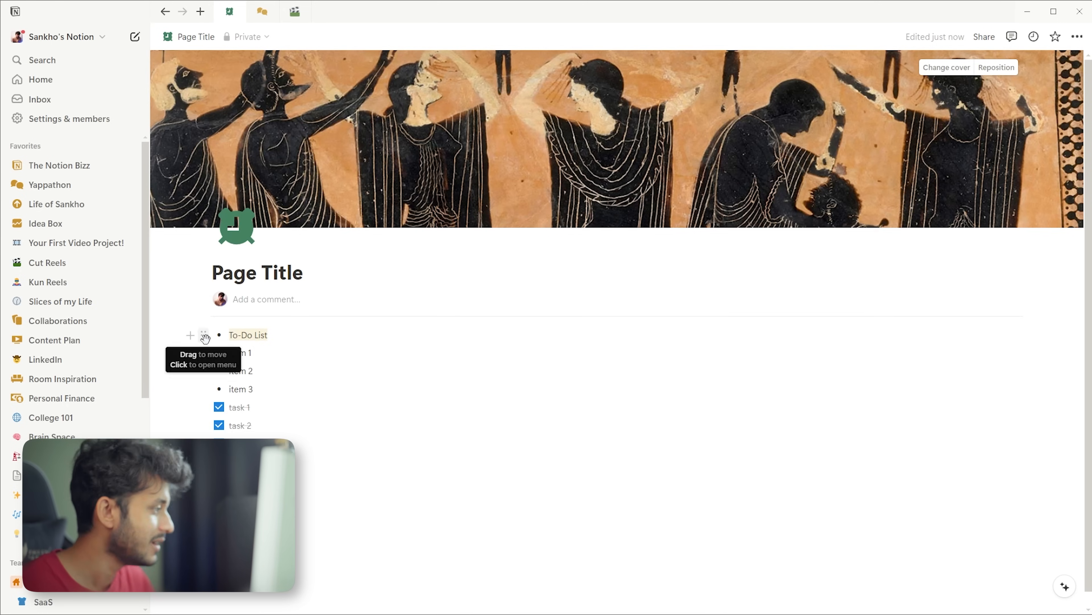
{"action": "key", "text": "Escape"}
Try moving the "To-Do List" bullet below "item 3" and "task 2" below "item 2", then restore the original order.
{"action": "left_click_drag", "start_coordinate": [202, 338], "coordinate": [203, 390]}
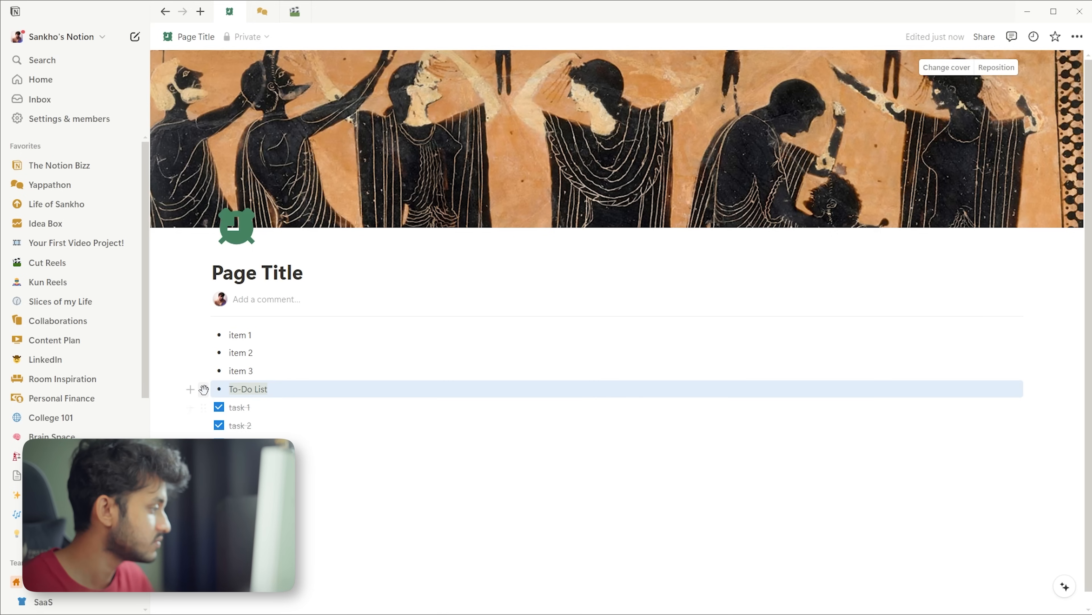
{"action": "left_click_drag", "start_coordinate": [204, 425], "coordinate": [203, 366]}
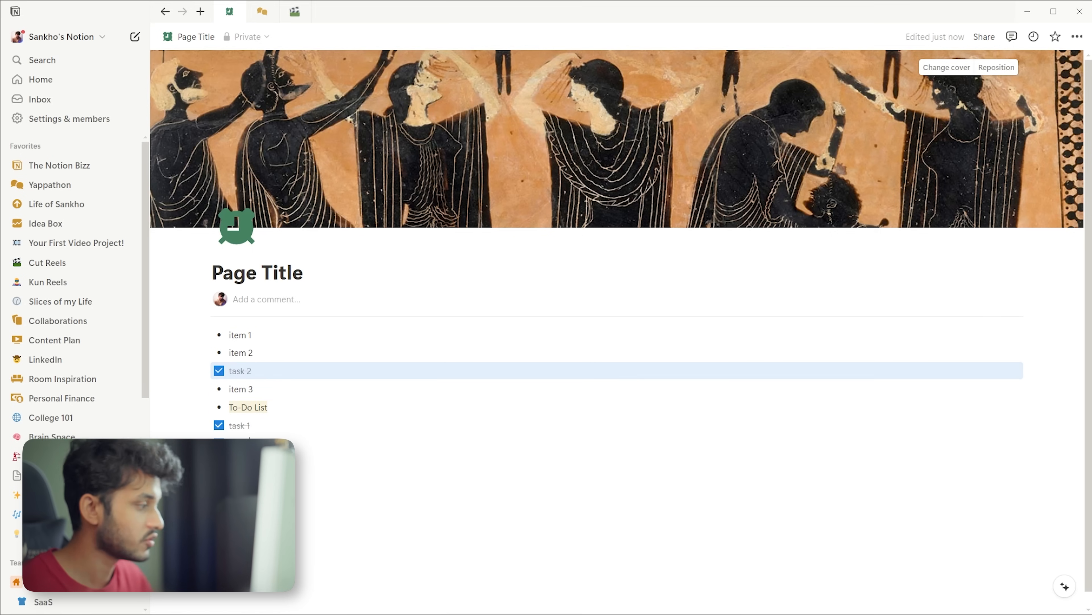
{"action": "left_click", "coordinate": [272, 442]}
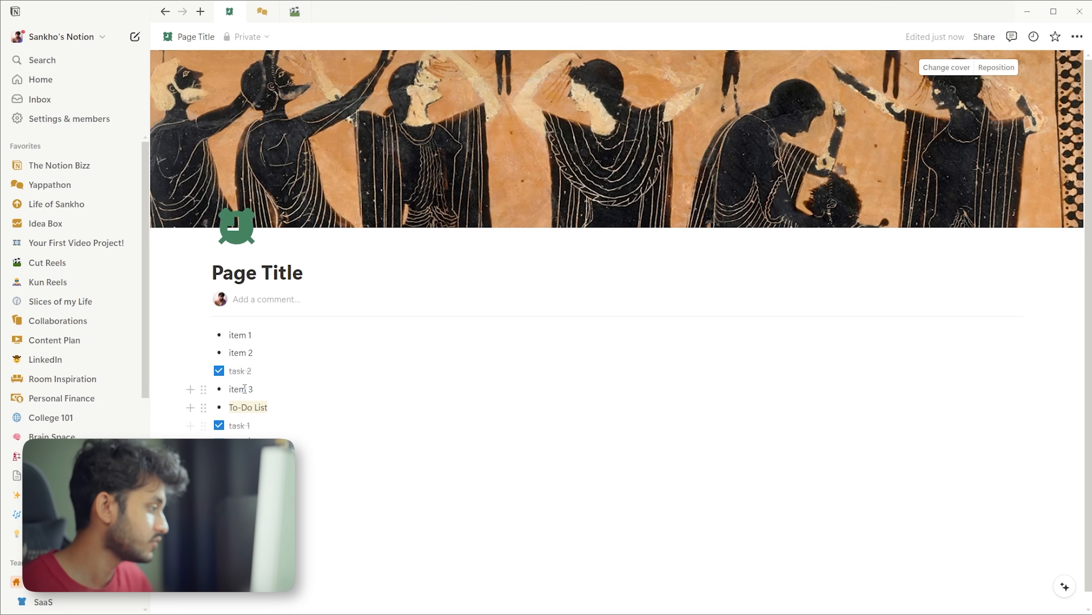
{"action": "key", "text": "ctrl+z"}
{"action": "left_click_drag", "start_coordinate": [206, 389], "coordinate": [236, 335]}
Turn the "To-Do List" bullet into a Heading 3 and move it between "item 3" and "task 1".
{"action": "left_click", "coordinate": [205, 334]}
{"action": "mouse_move", "coordinate": [190, 320]}
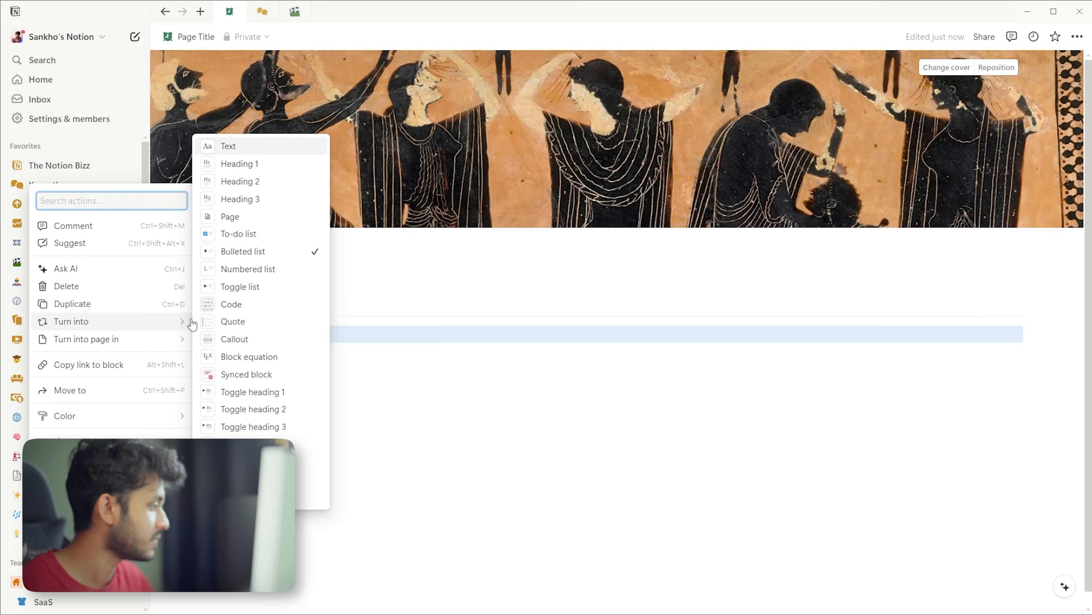
{"action": "left_click", "coordinate": [251, 197]}
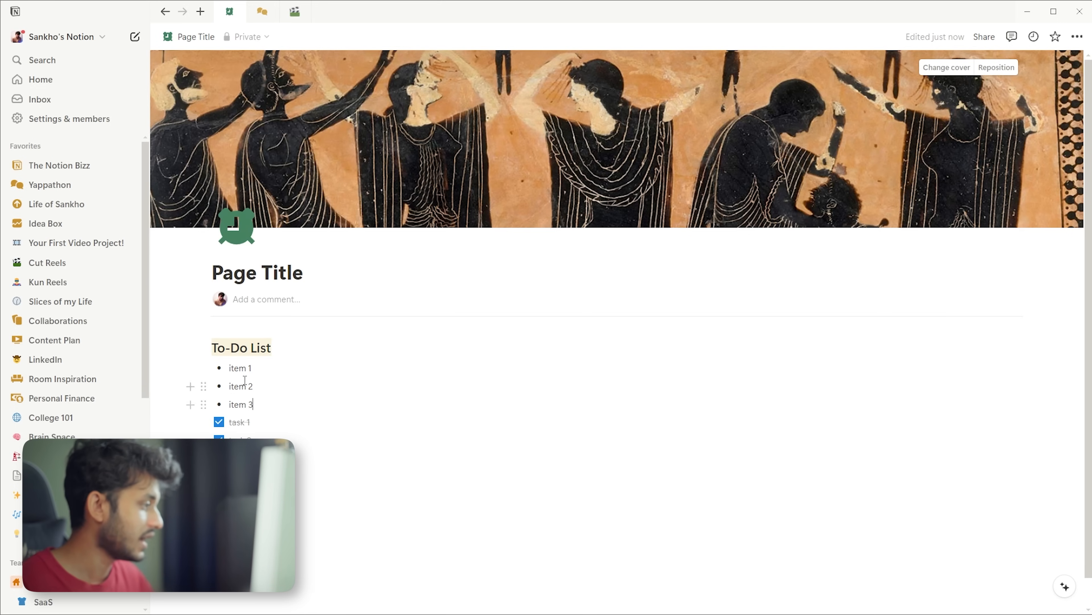
{"action": "left_click_drag", "start_coordinate": [203, 348], "coordinate": [208, 405]}
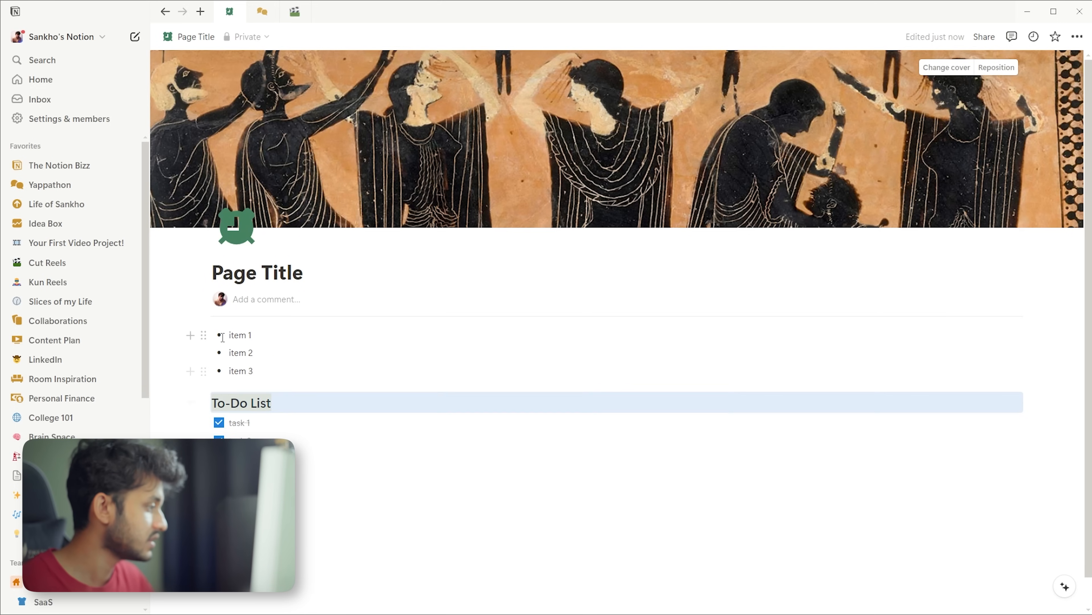
Add a Heading 3 block reading "Items" and place it directly above the "item 1" bullet.
{"action": "left_click", "coordinate": [245, 487]}
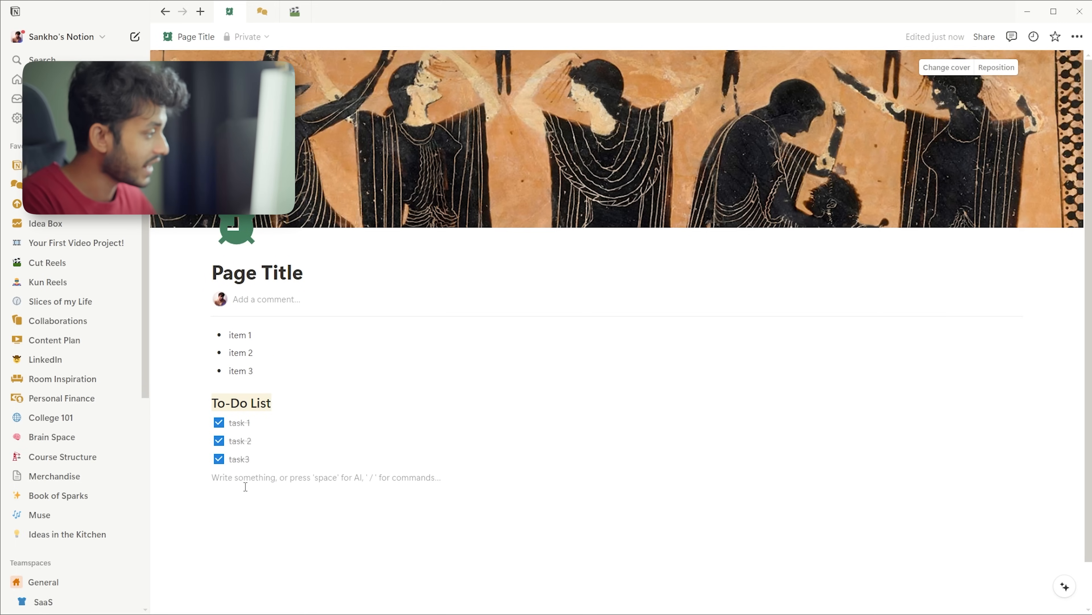
{"action": "type", "text": "Items"}
{"action": "key", "text": "ctrl+a"}
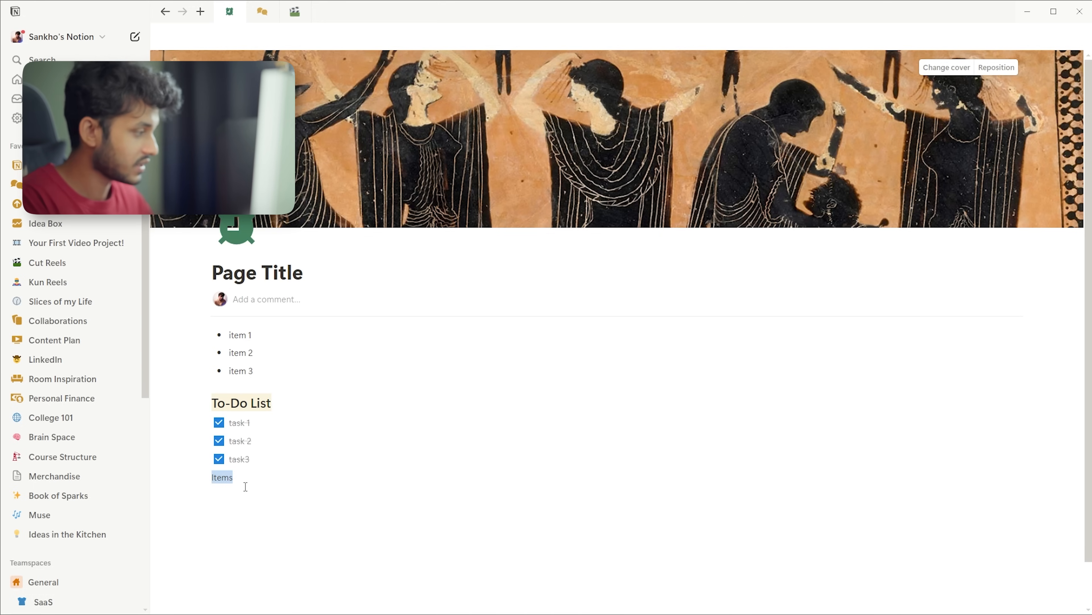
{"action": "left_click", "coordinate": [340, 451]}
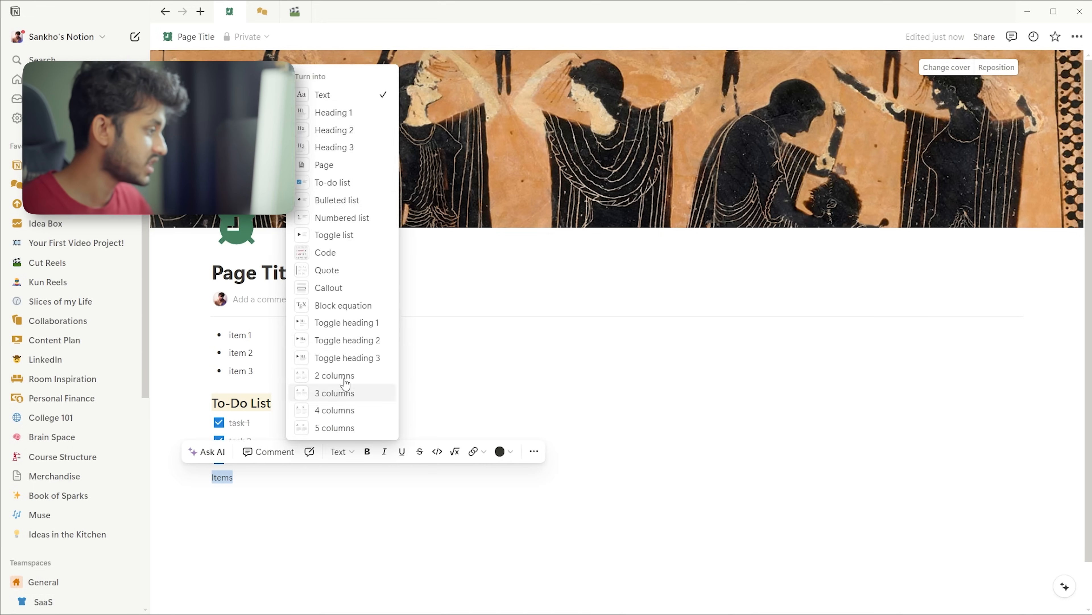
{"action": "left_click", "coordinate": [334, 147]}
{"action": "left_click_drag", "start_coordinate": [197, 491], "coordinate": [205, 325]}
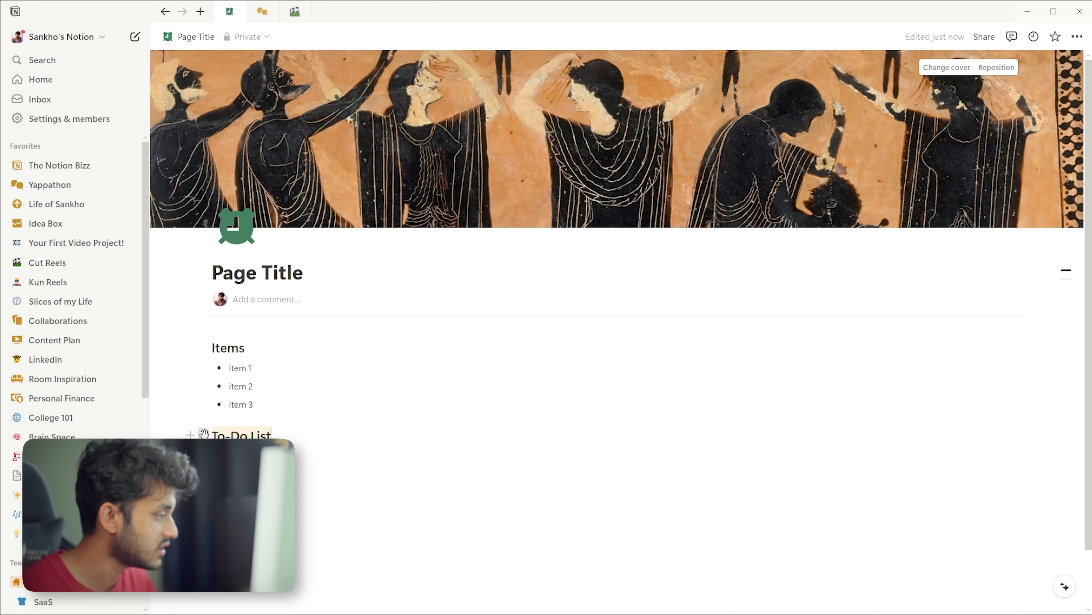
Arrange the page in two columns, with the bullets under "Items" and the three tasks under "To-Do List" beside it.
{"action": "left_click_drag", "start_coordinate": [204, 433], "coordinate": [1028, 353]}
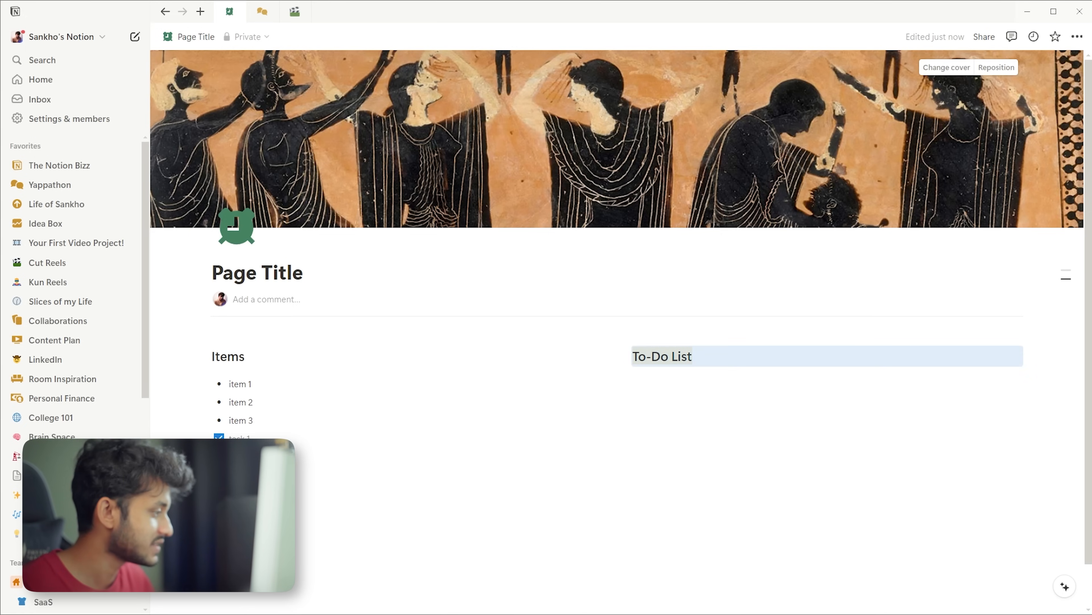
{"action": "left_click_drag", "start_coordinate": [226, 436], "coordinate": [642, 368]}
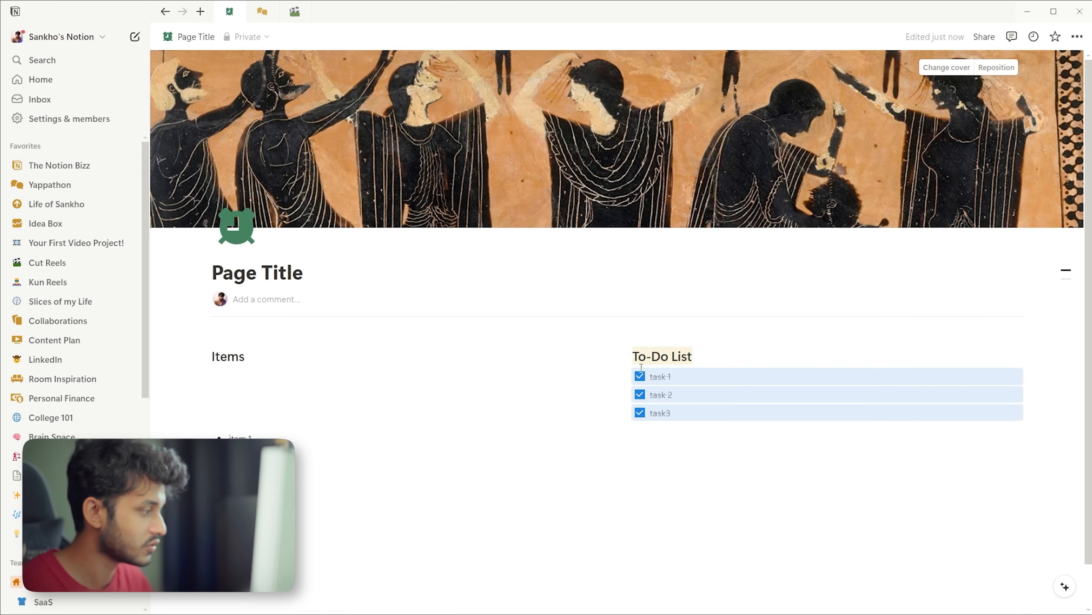
{"action": "left_click_drag", "start_coordinate": [228, 436], "coordinate": [214, 372]}
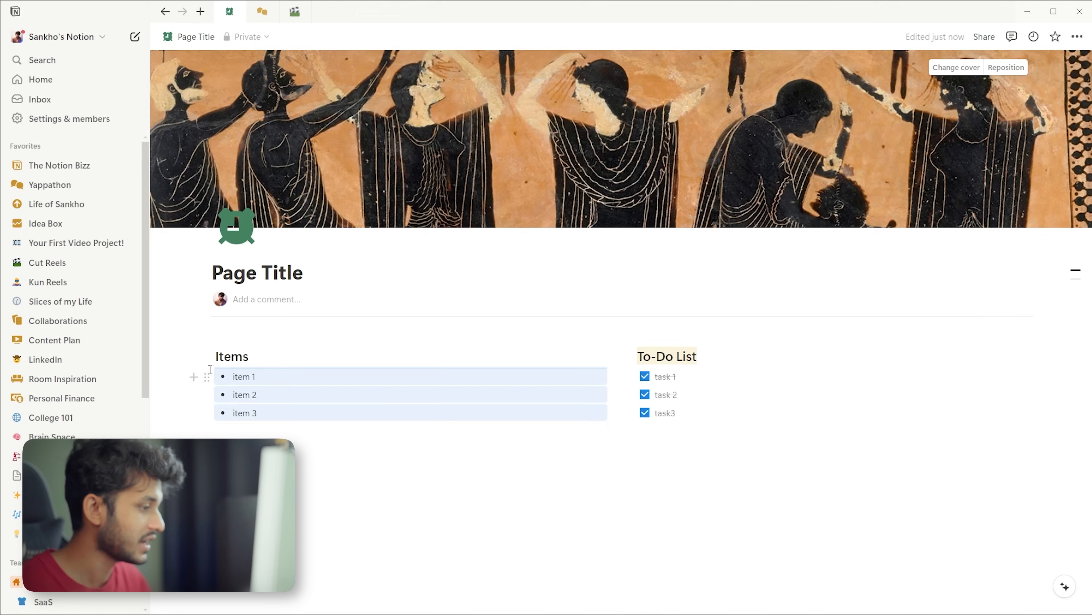
Add "item 4" to the end of the bulleted list and "task 4" to the end of the to-do list.
{"action": "left_click", "coordinate": [399, 474]}
{"action": "key", "text": "BackSpace"}
{"action": "key", "text": "Return"}
{"action": "type", "text": "item 4"}
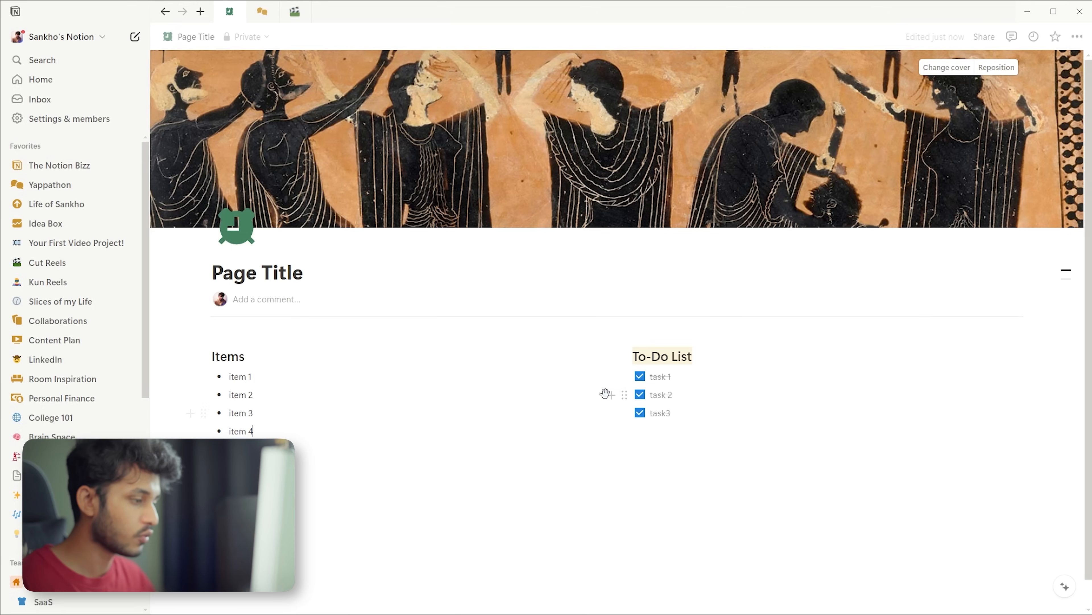
{"action": "left_click", "coordinate": [694, 414]}
{"action": "key", "text": "Return"}
{"action": "type", "text": "task 4"}
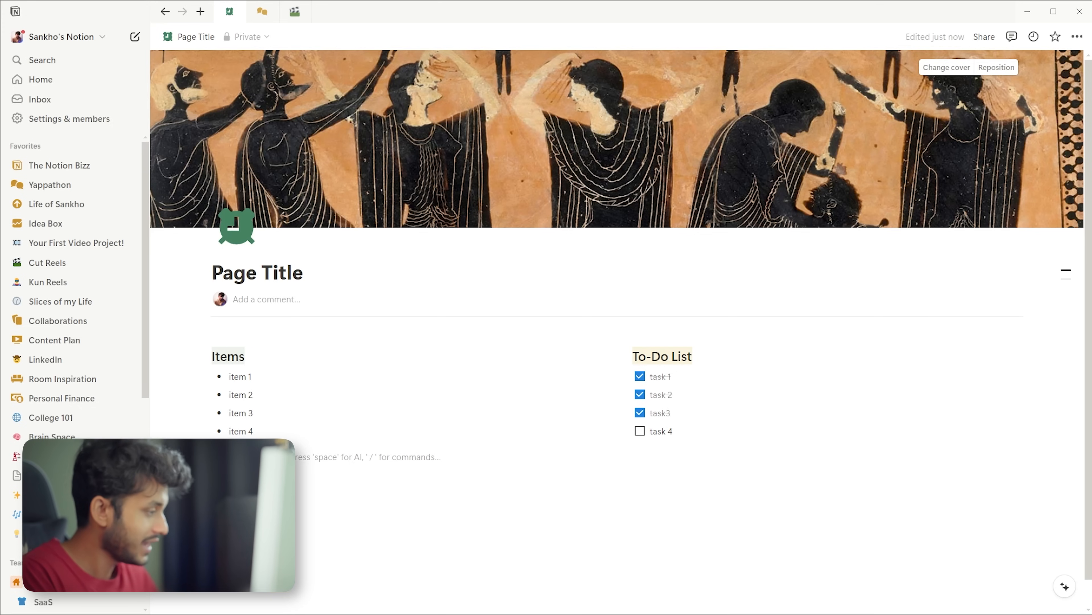
Insert a sub-page titled "Notes" below the two columns.
{"action": "type", "text": "/page"}
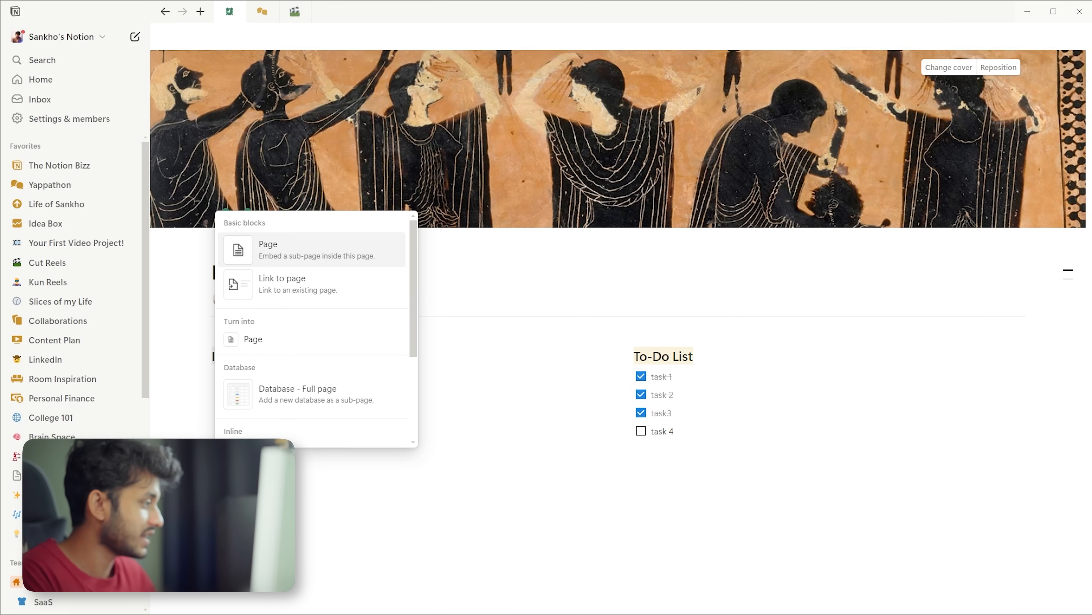
{"action": "key", "text": "Return"}
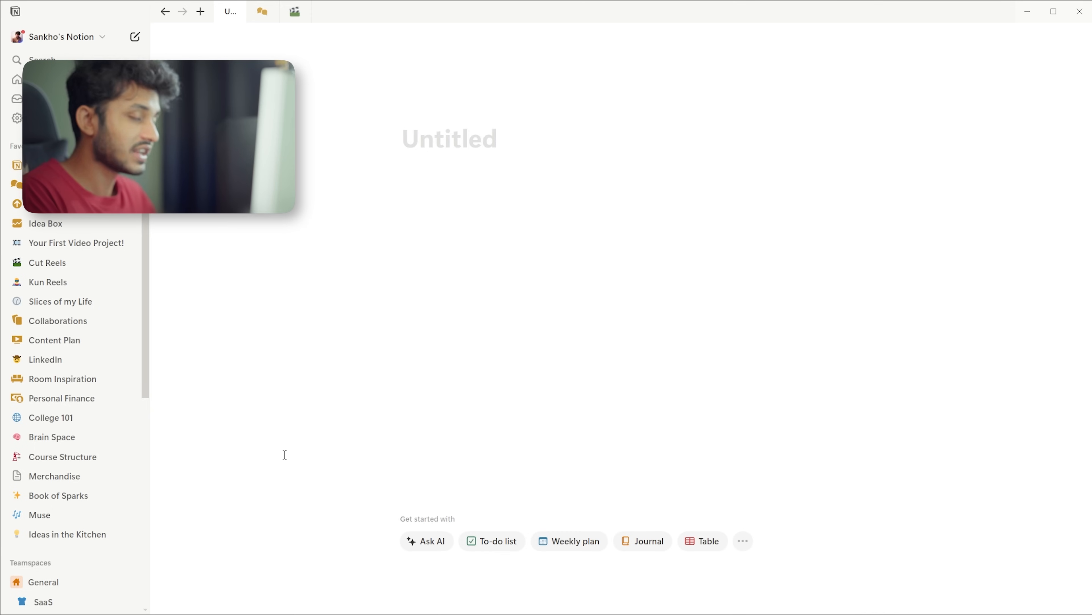
{"action": "type", "text": "Notes"}
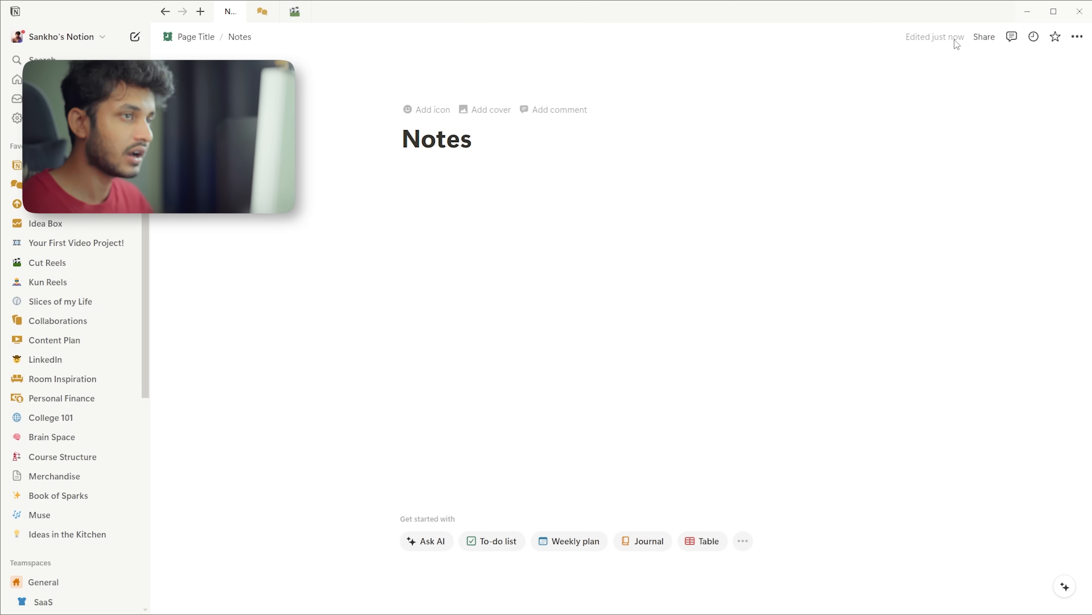
Turn on full width for the "Notes" page and return to its parent page.
{"action": "left_click", "coordinate": [1077, 36]}
{"action": "left_click", "coordinate": [1056, 127]}
{"action": "left_click", "coordinate": [820, 163]}
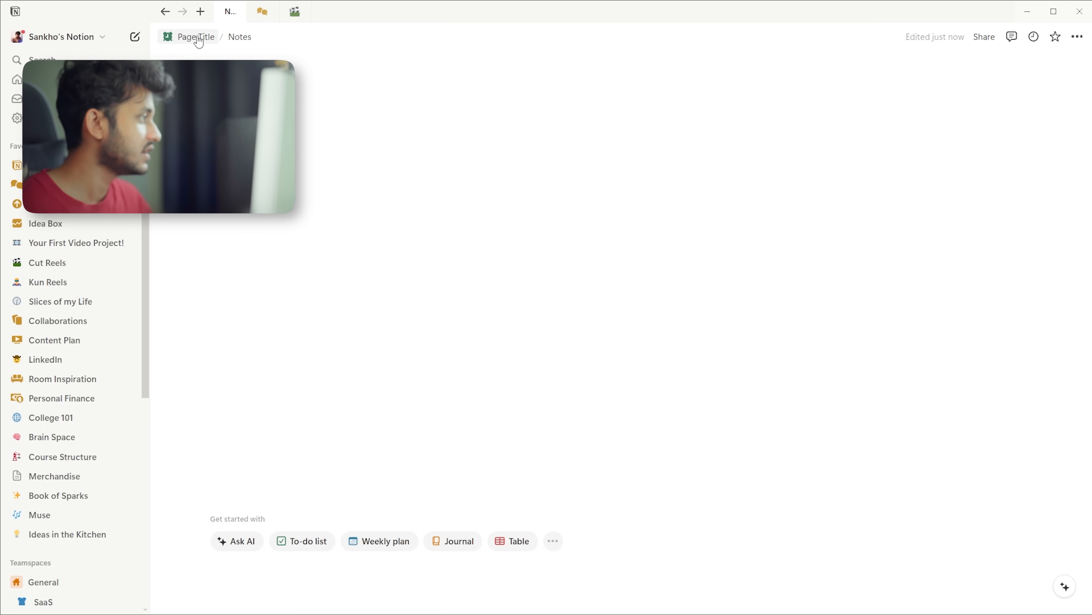
{"action": "left_click", "coordinate": [189, 37]}
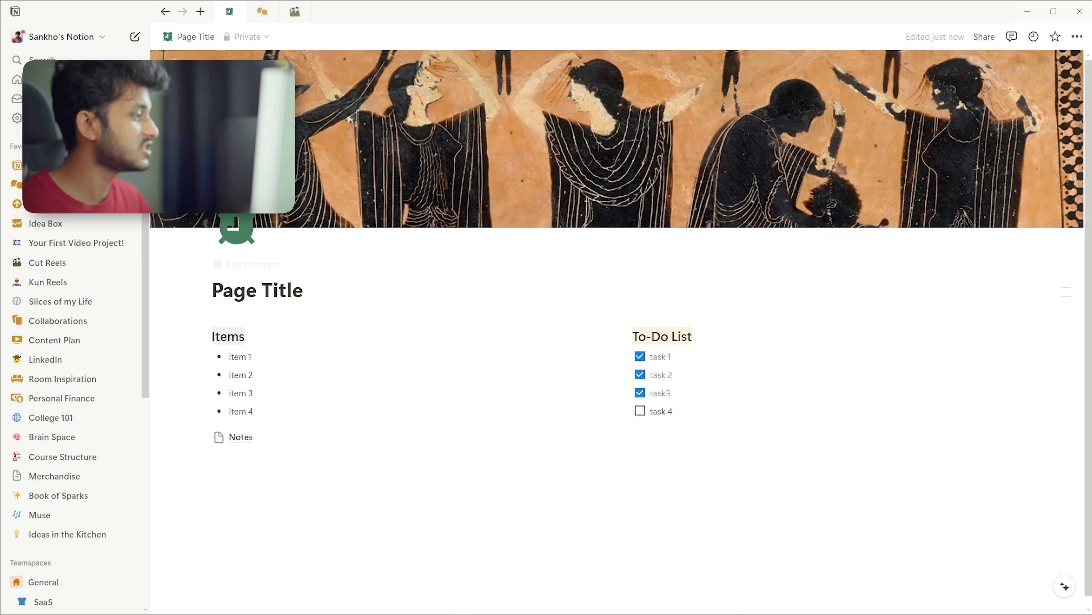
Rename the parent page as "Demo" and start a new line below the "Notes" sub-page.
{"action": "left_click_drag", "start_coordinate": [305, 291], "coordinate": [225, 289]}
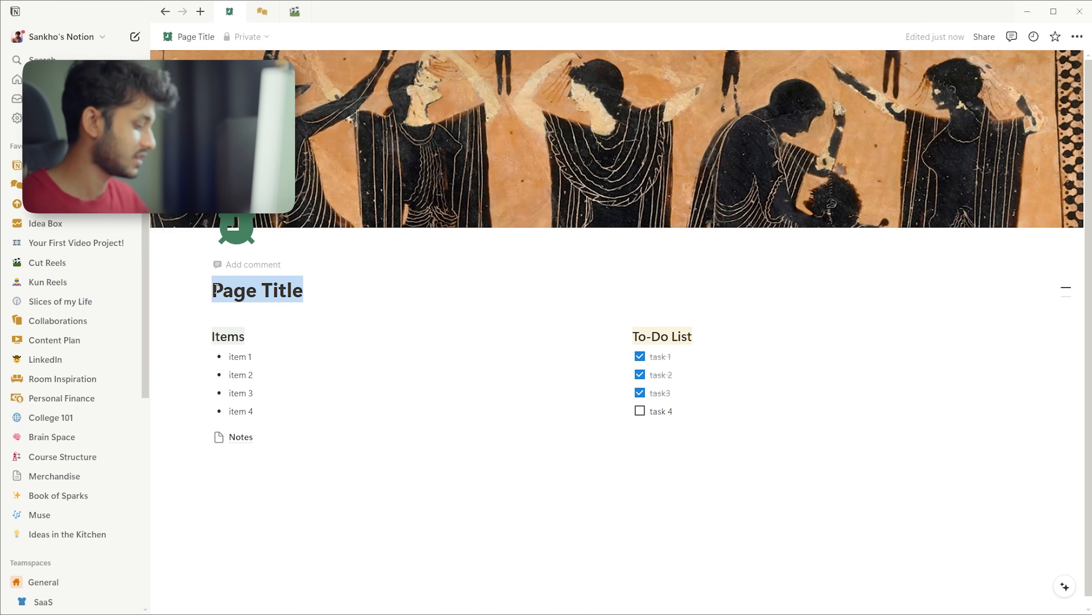
{"action": "type", "text": "Demo"}
{"action": "left_click", "coordinate": [280, 483]}
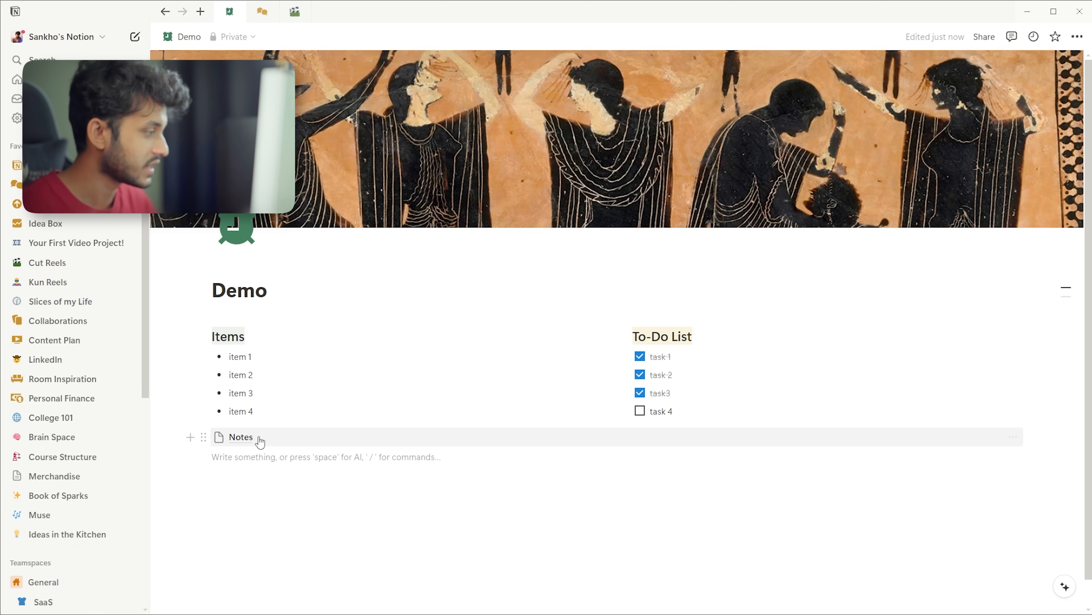
Insert a sub-page titled "Videos & Images" below the "Notes" sub-page and start its first line.
{"action": "type", "text": "/p"}
{"action": "key", "text": "Down"}
{"action": "key", "text": "Return"}
{"action": "type", "text": "Video"}
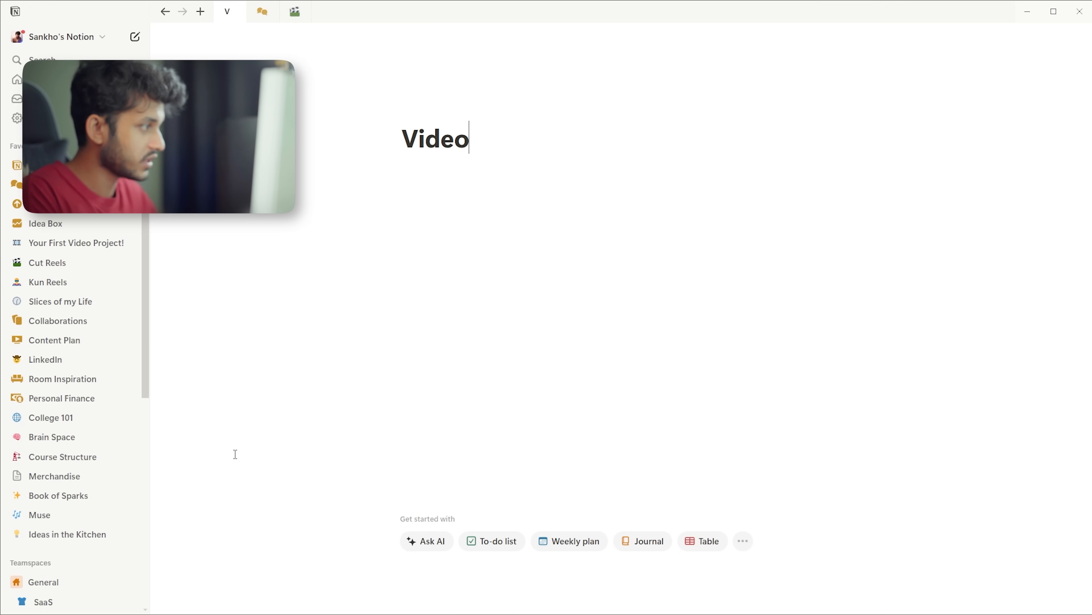
{"action": "type", "text": "s & Images"}
{"action": "key", "text": "Return"}
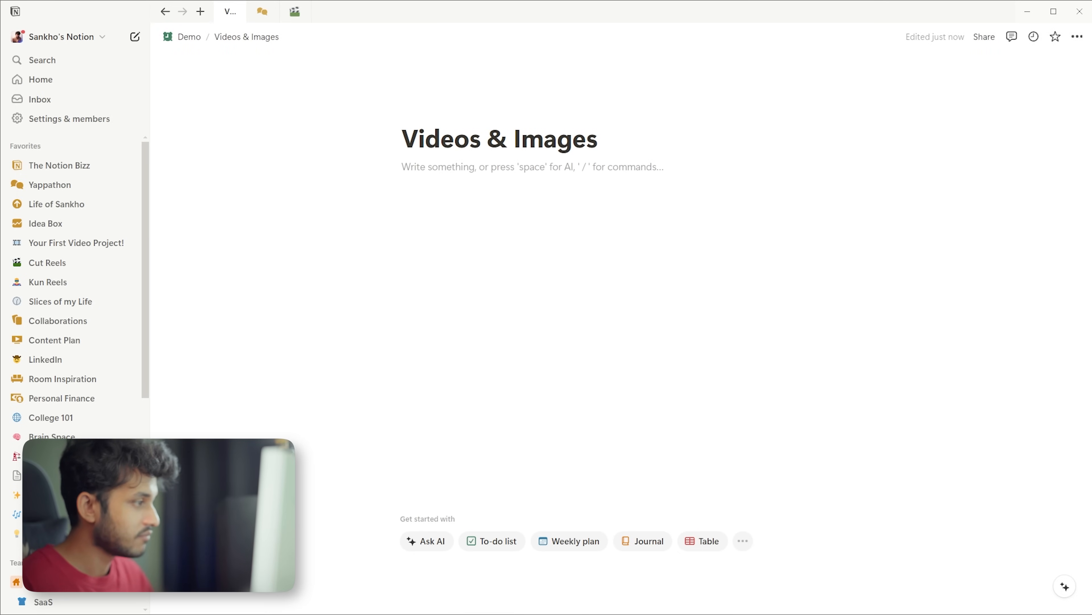
{"action": "type", "text": "https://www.youtube.com/watch?v=UA_6uNourlU"}
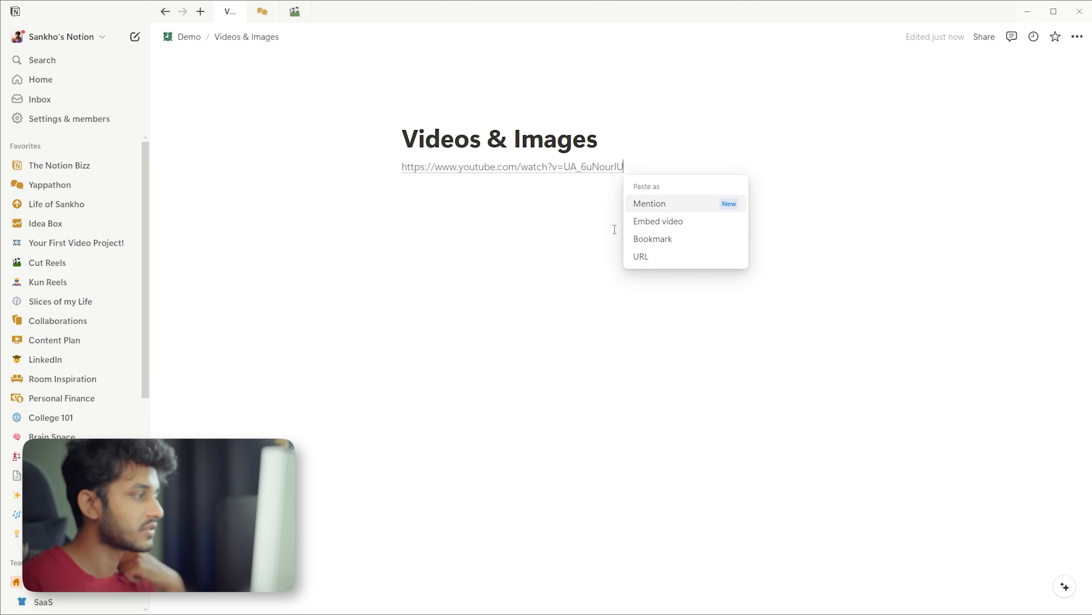
{"action": "left_click", "coordinate": [653, 205]}
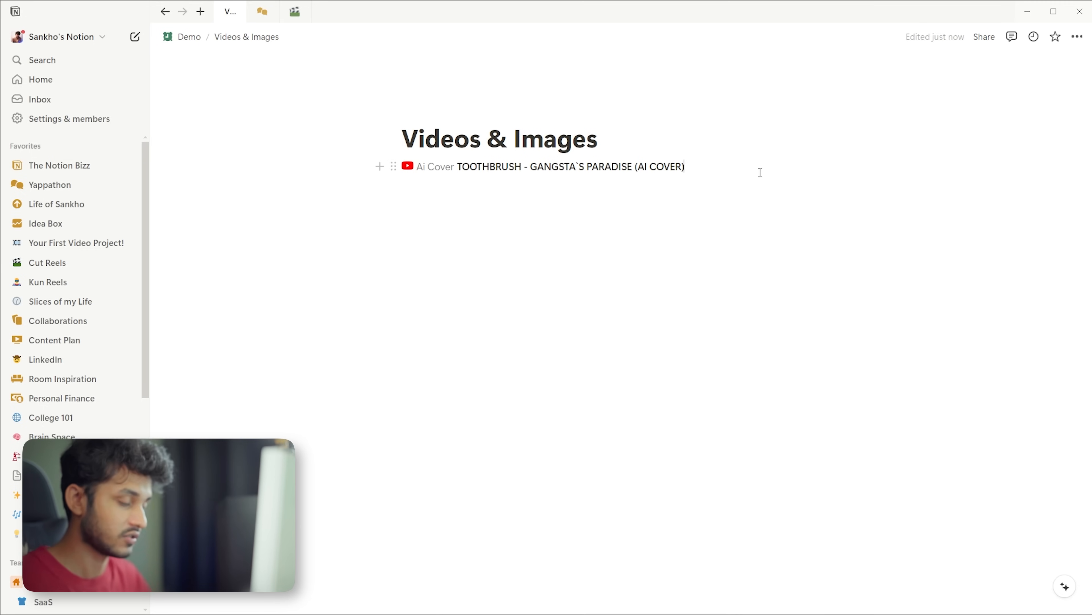
{"action": "key", "text": "ctrl+v"}
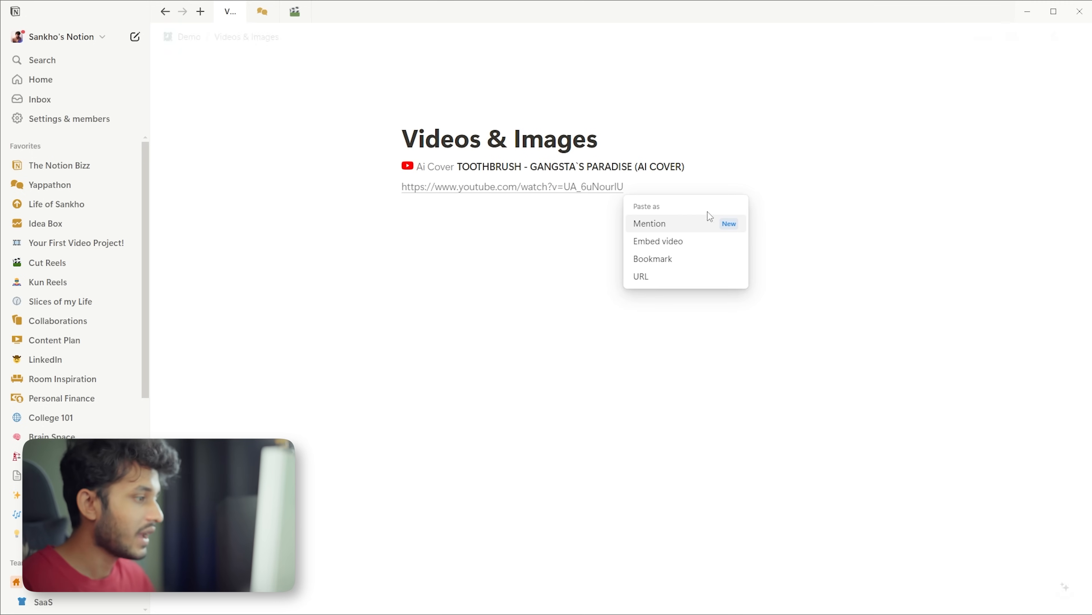
{"action": "left_click", "coordinate": [684, 239]}
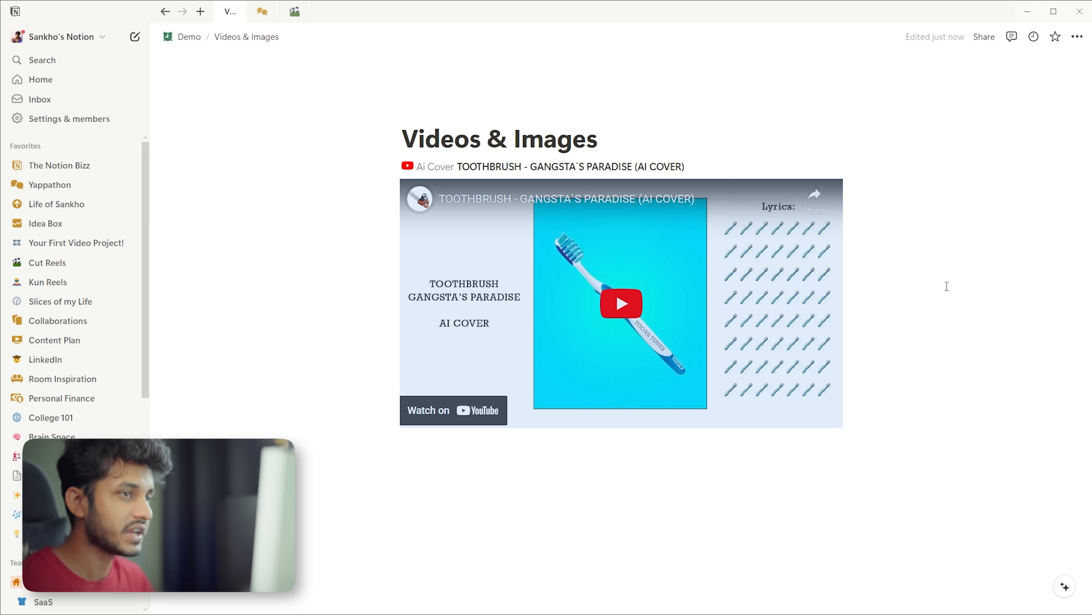
{"action": "left_click", "coordinate": [621, 304]}
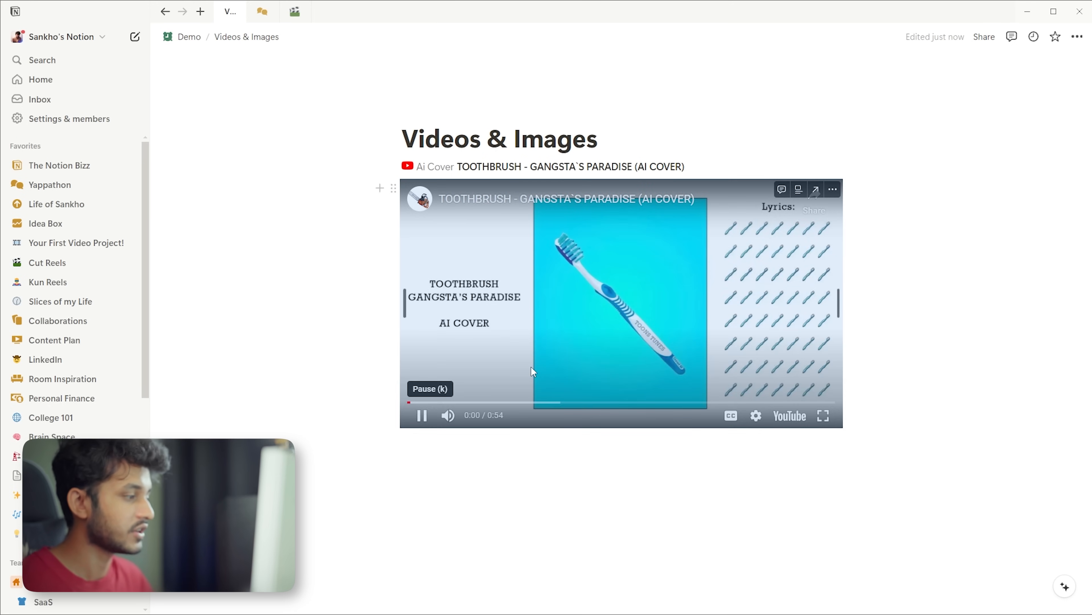
{"action": "left_click", "coordinate": [424, 418]}
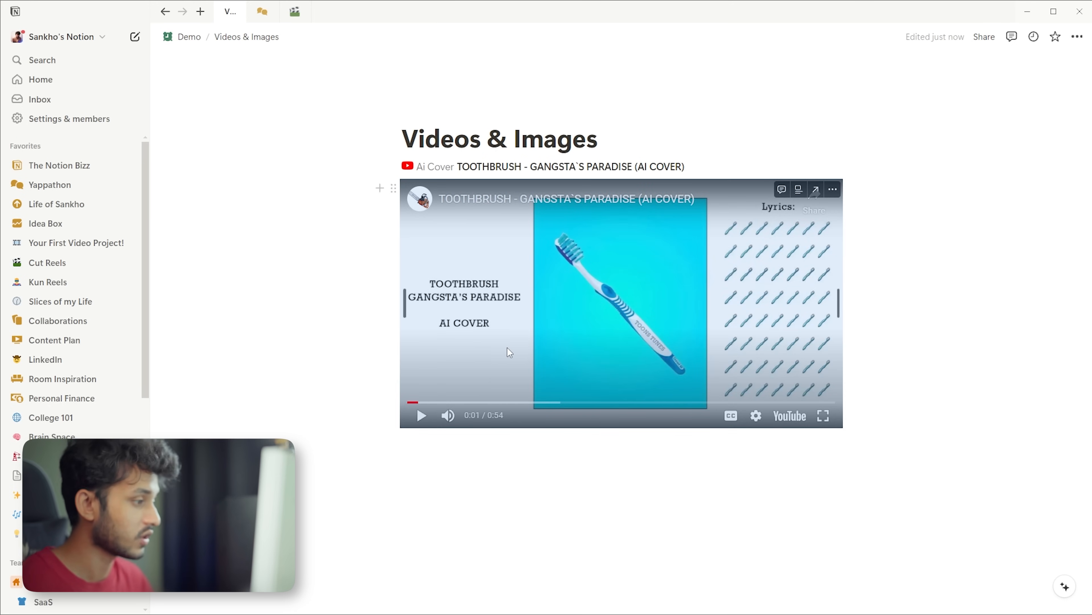
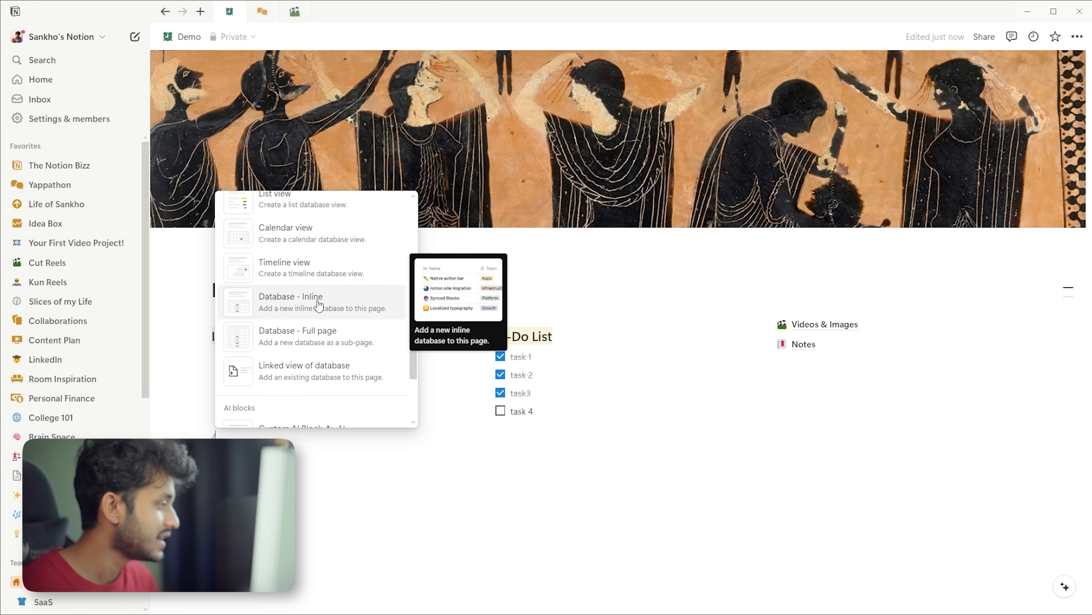
Insert an inline database below the columns of the Demo page and title it "Database Demo".
{"action": "left_click", "coordinate": [289, 305]}
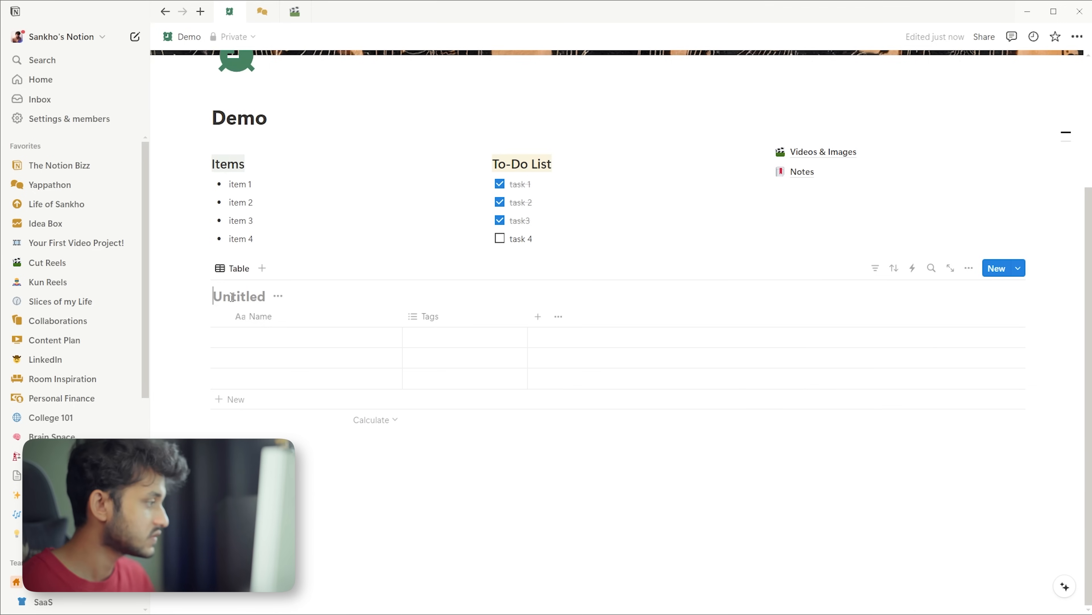
{"action": "type", "text": "Database Demo"}
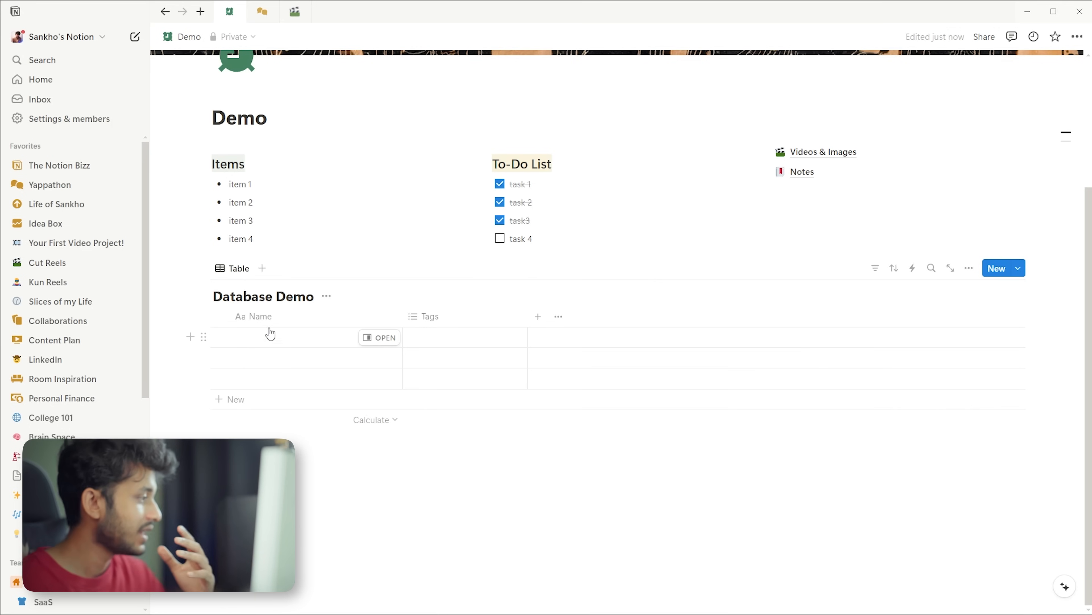
Rename the inline database as "Students".
{"action": "left_click_drag", "start_coordinate": [314, 296], "coordinate": [215, 297]}
{"action": "type", "text": "S"}
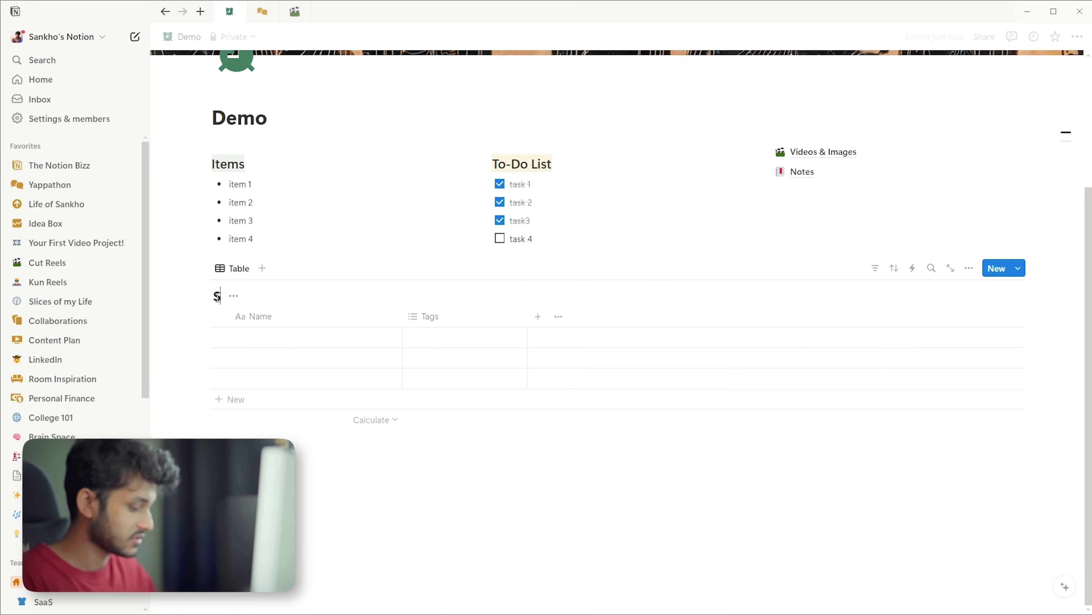
{"action": "type", "text": "tudents"}
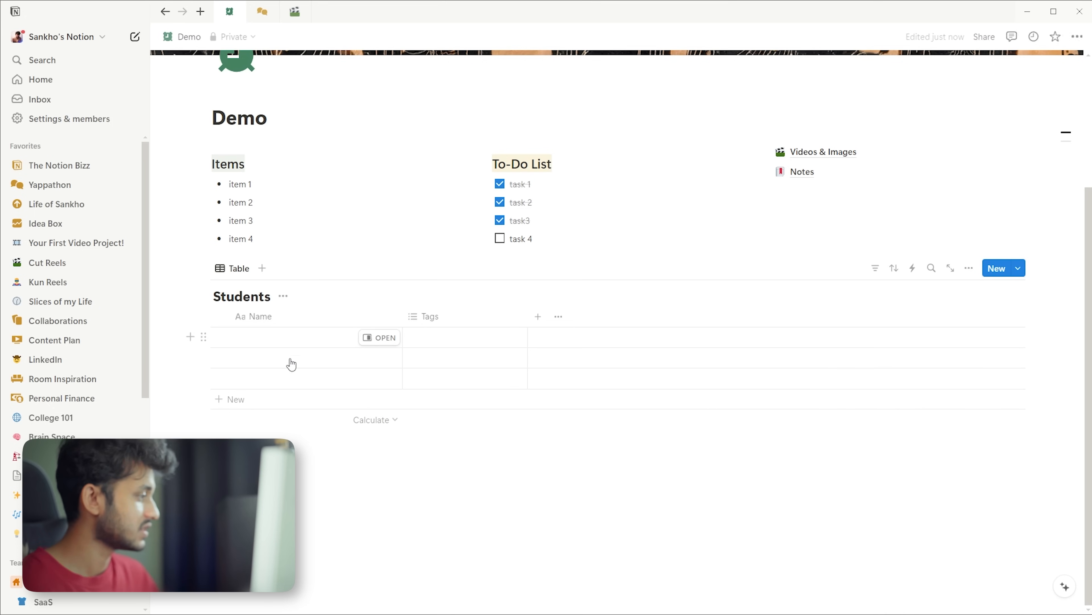
Name the three rows of the Students table A, B and C.
{"action": "left_click", "coordinate": [276, 342]}
{"action": "type", "text": "A"}
{"action": "key", "text": "Return"}
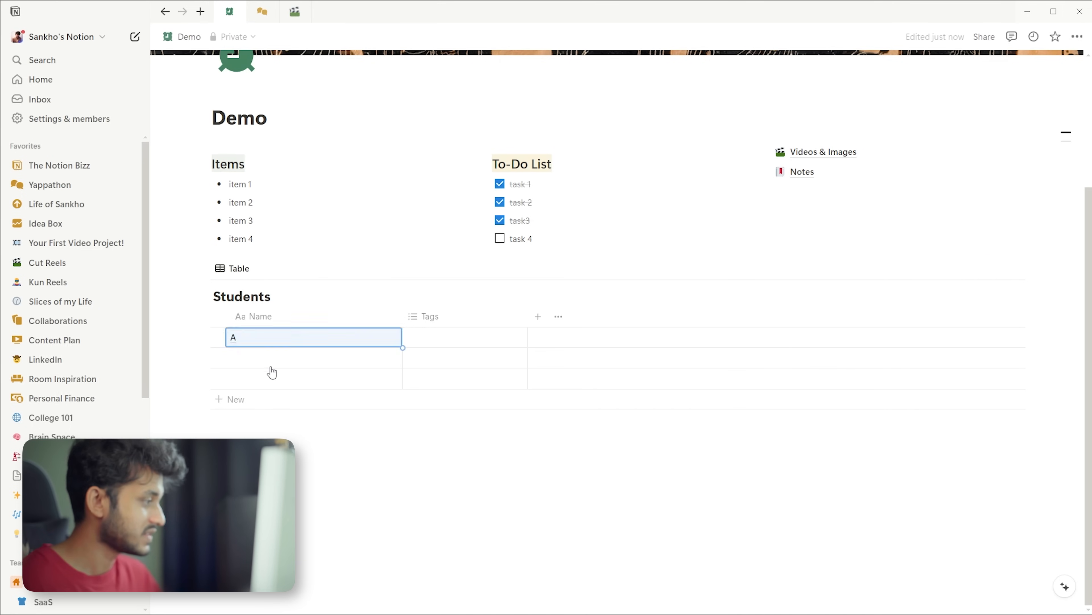
{"action": "left_click", "coordinate": [270, 361]}
{"action": "type", "text": "B"}
{"action": "key", "text": "Return"}
{"action": "left_click", "coordinate": [269, 379]}
{"action": "type", "text": "C"}
{"action": "key", "text": "Return"}
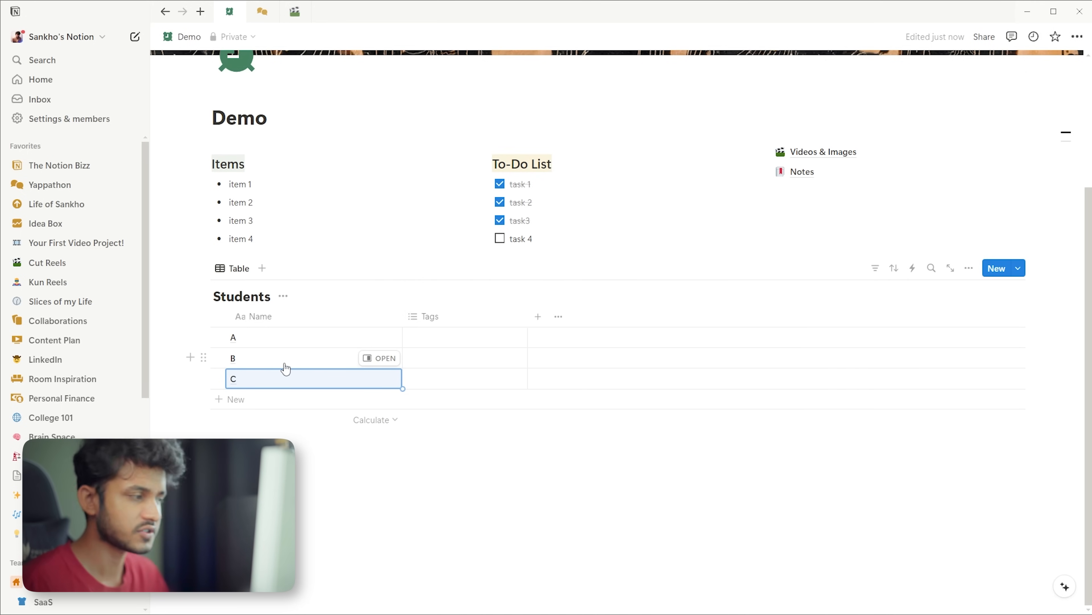
Add a Number property named "Roll Number" to the Students table.
{"action": "left_click", "coordinate": [541, 317]}
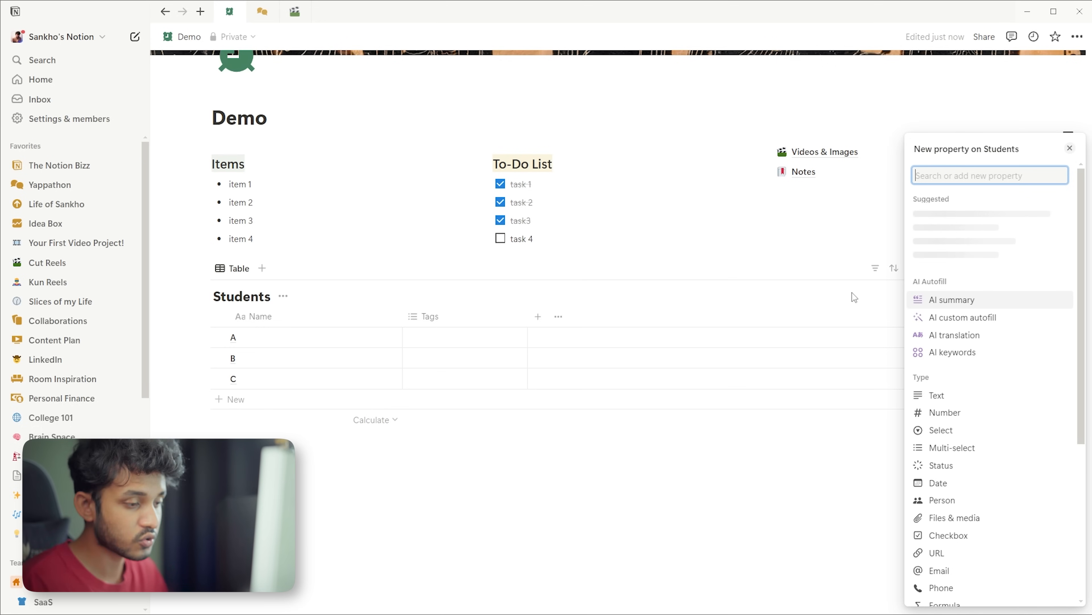
{"action": "scroll", "coordinate": [962, 398], "scroll_direction": "down", "scroll_amount": 2}
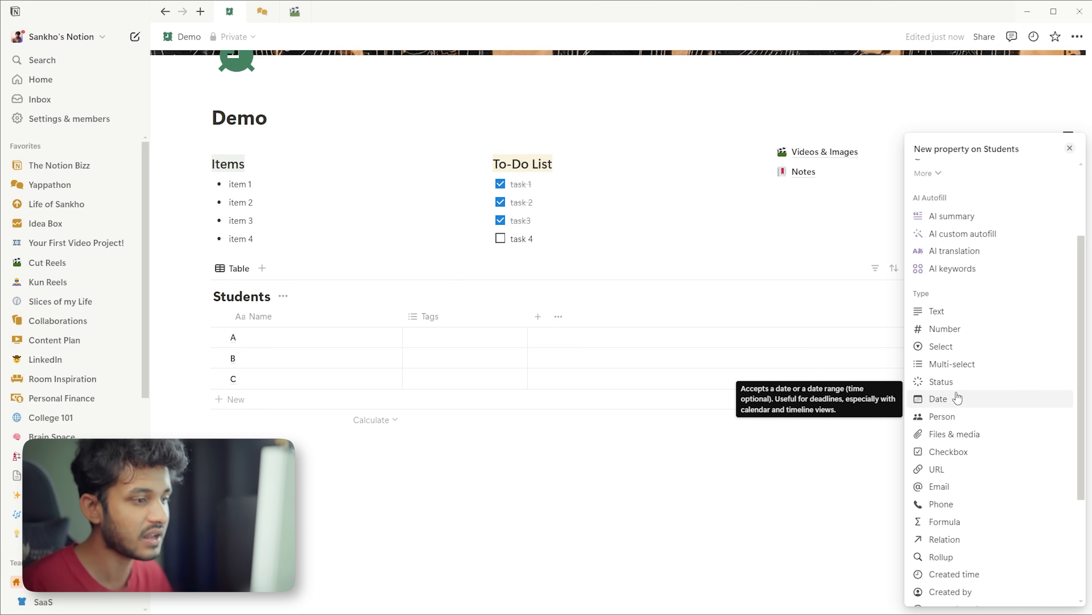
{"action": "left_click", "coordinate": [948, 328]}
{"action": "type", "text": "Roll Number"}
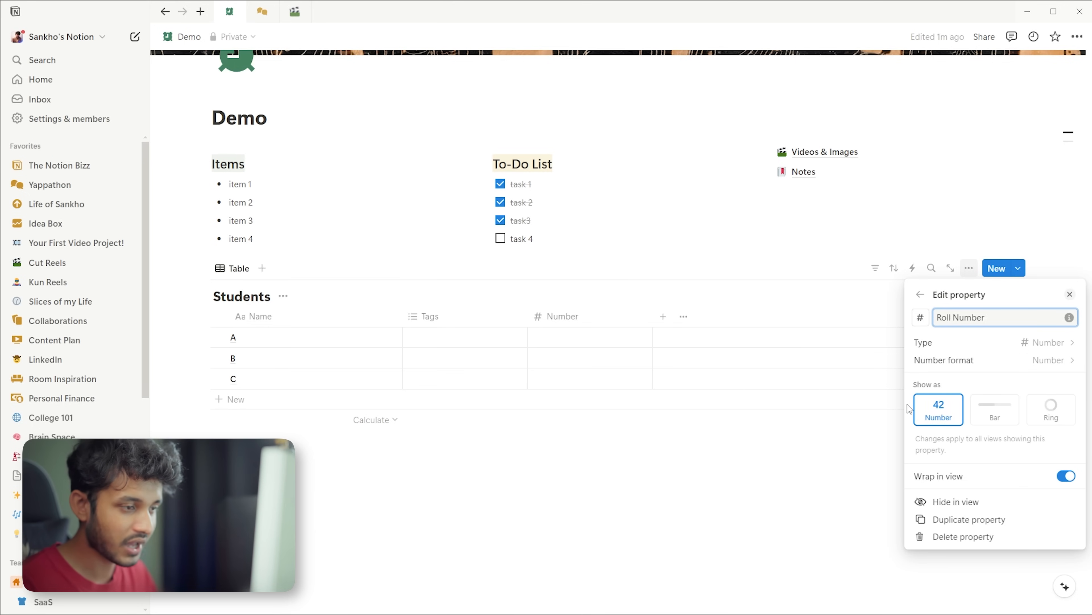
{"action": "left_click", "coordinate": [793, 508]}
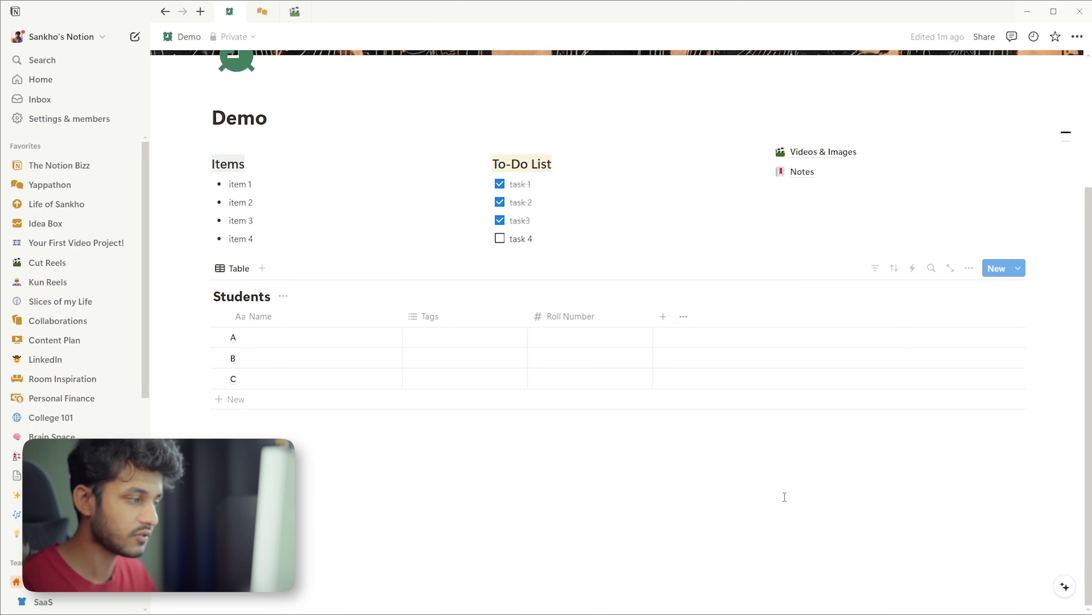
Enter the roll numbers 1 for student A, 21 for B and 13 for C.
{"action": "left_click", "coordinate": [580, 341]}
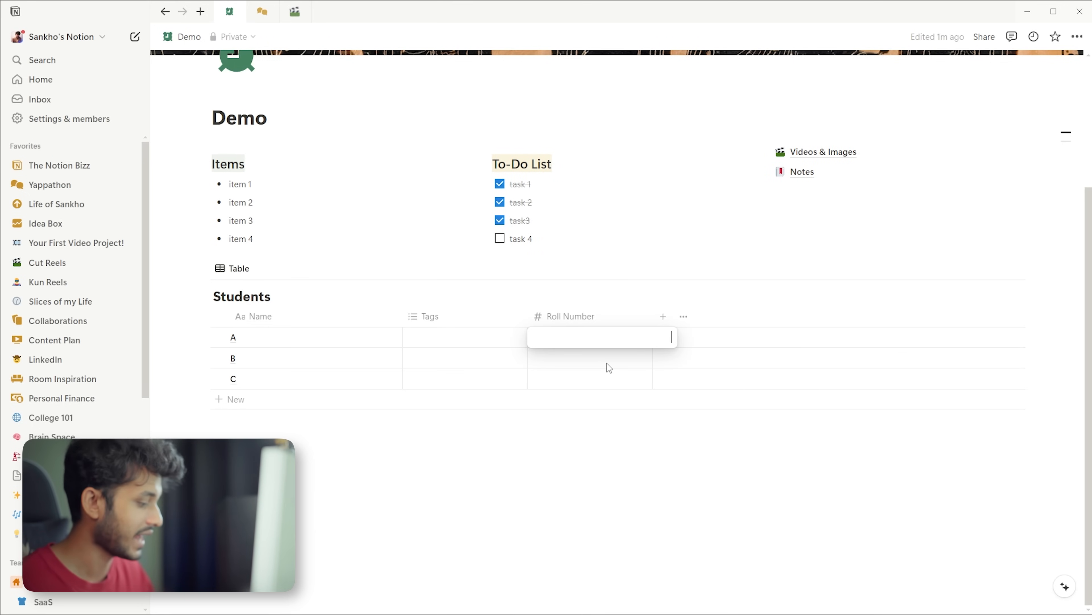
{"action": "type", "text": "1"}
{"action": "key", "text": "Return"}
{"action": "left_click", "coordinate": [608, 363]}
{"action": "type", "text": "21"}
{"action": "key", "text": "Return"}
{"action": "left_click", "coordinate": [592, 381]}
{"action": "type", "text": "1"}
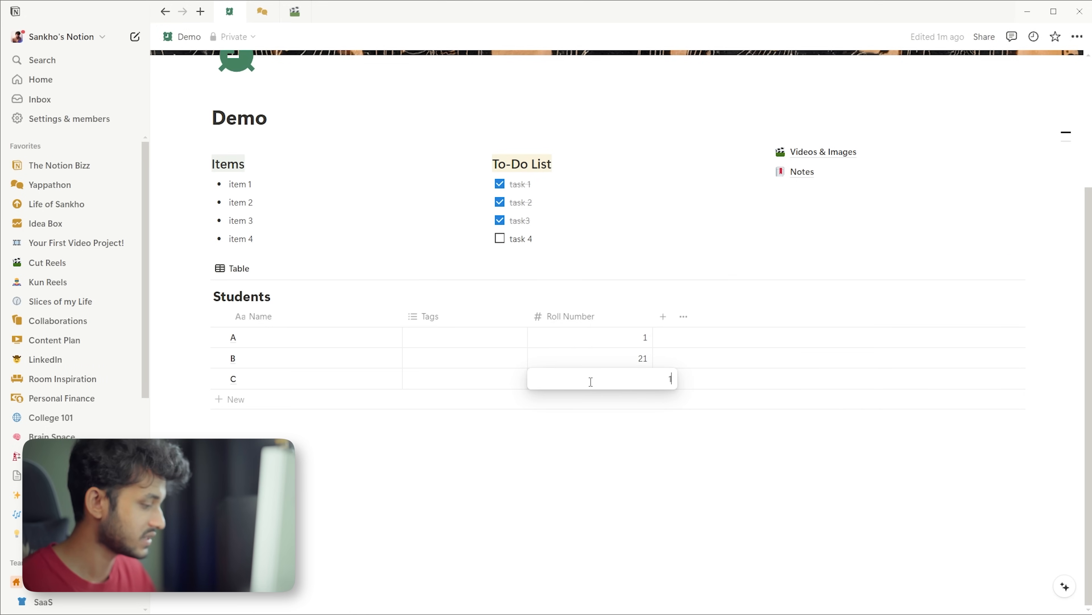
{"action": "type", "text": "3"}
{"action": "key", "text": "Return"}
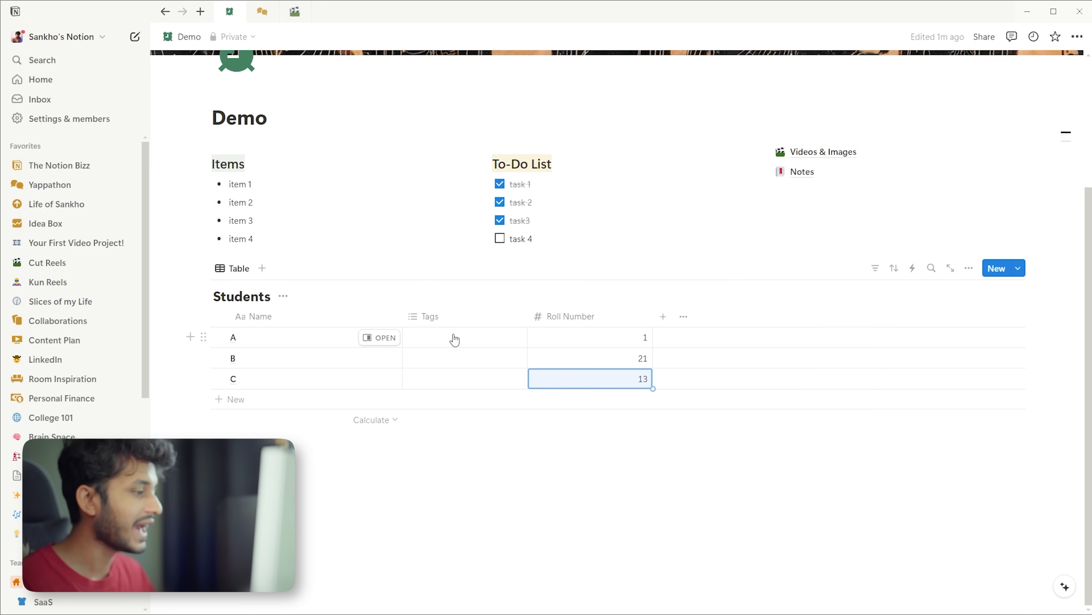
Examine the property type in the edit settings of the Tags property, then close them.
{"action": "left_click", "coordinate": [432, 320]}
{"action": "left_click", "coordinate": [452, 361]}
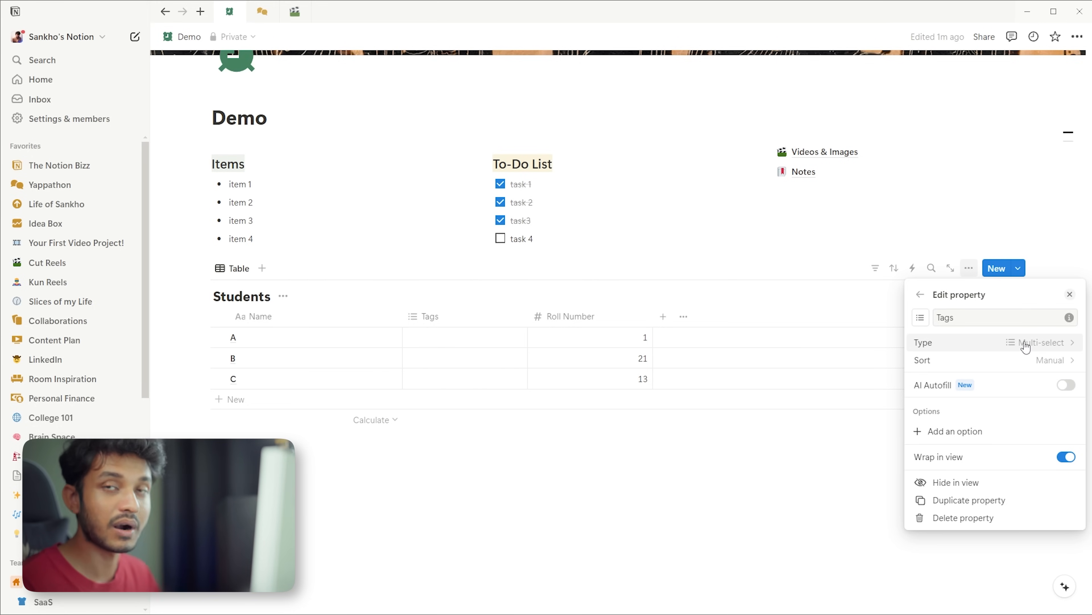
{"action": "key", "text": "Escape"}
Narrow the Roll Number column and add the suggested Email property after it.
{"action": "left_click_drag", "start_coordinate": [653, 317], "coordinate": [611, 317]}
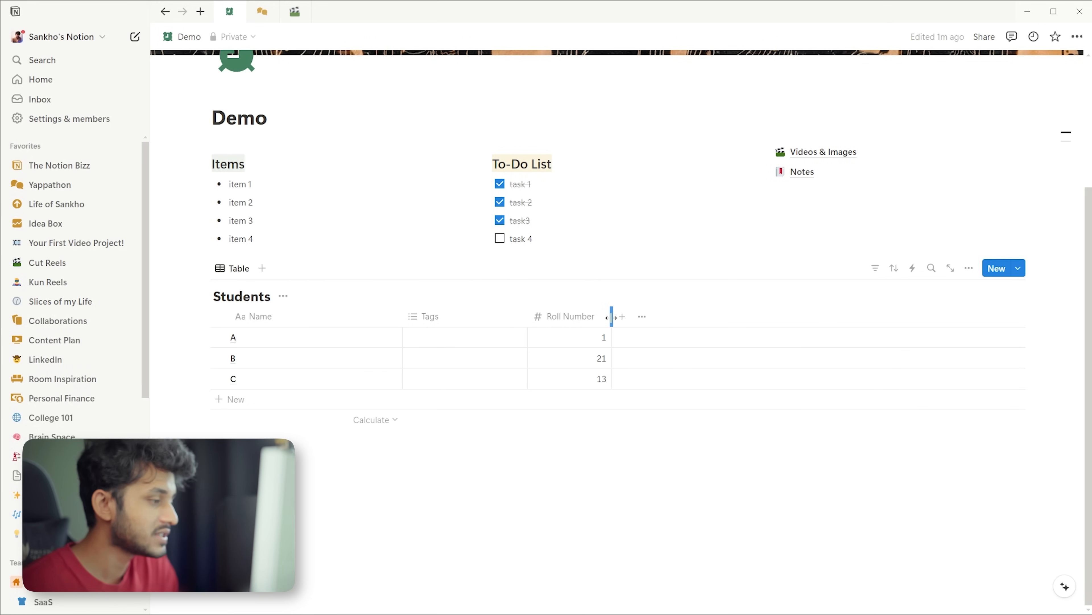
{"action": "left_click", "coordinate": [622, 317]}
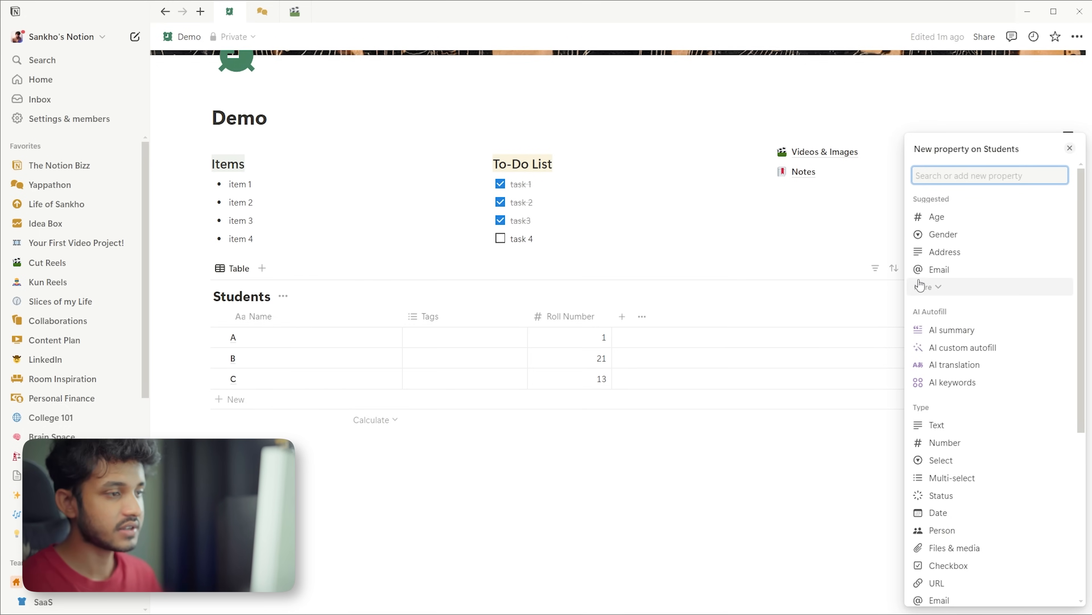
{"action": "left_click", "coordinate": [947, 270]}
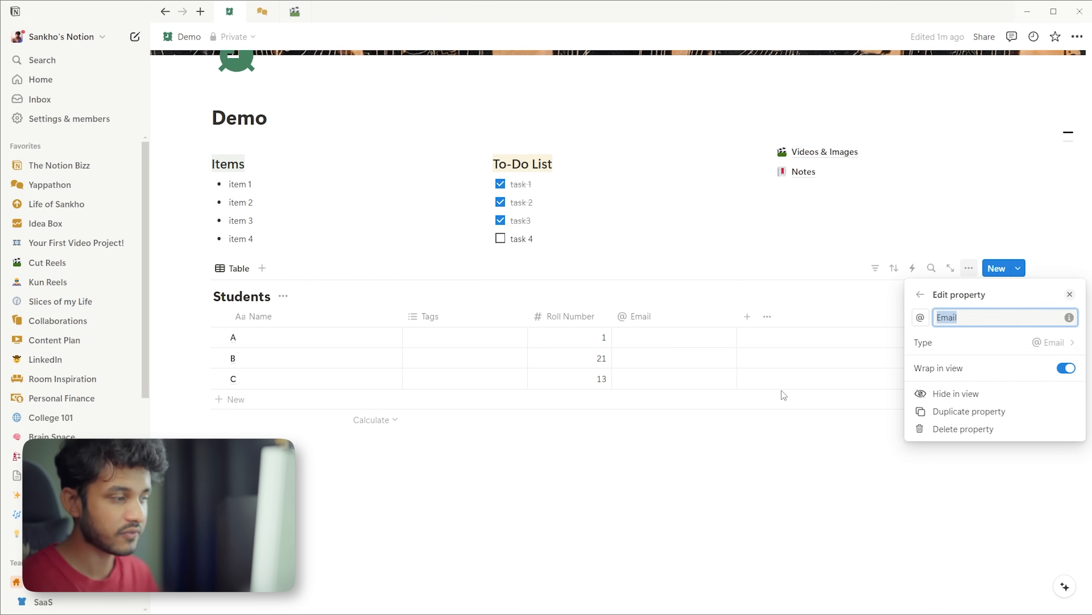
{"action": "left_click", "coordinate": [747, 425]}
Enter a sample email address in the Email property of student A.
{"action": "left_click", "coordinate": [633, 337]}
{"action": "type", "text": "abcd"}
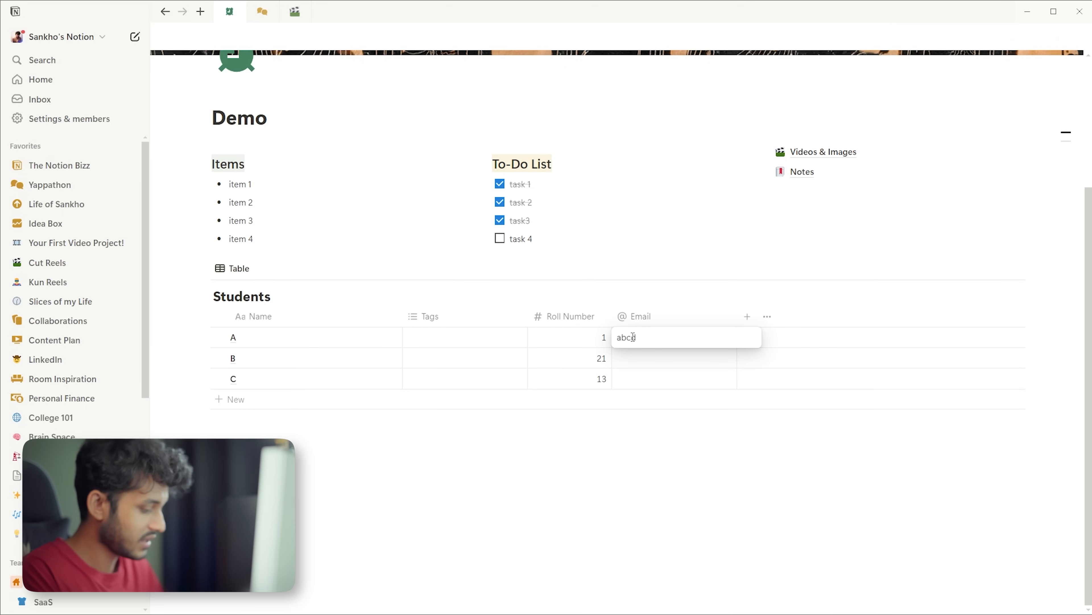
{"action": "key", "text": "Return"}
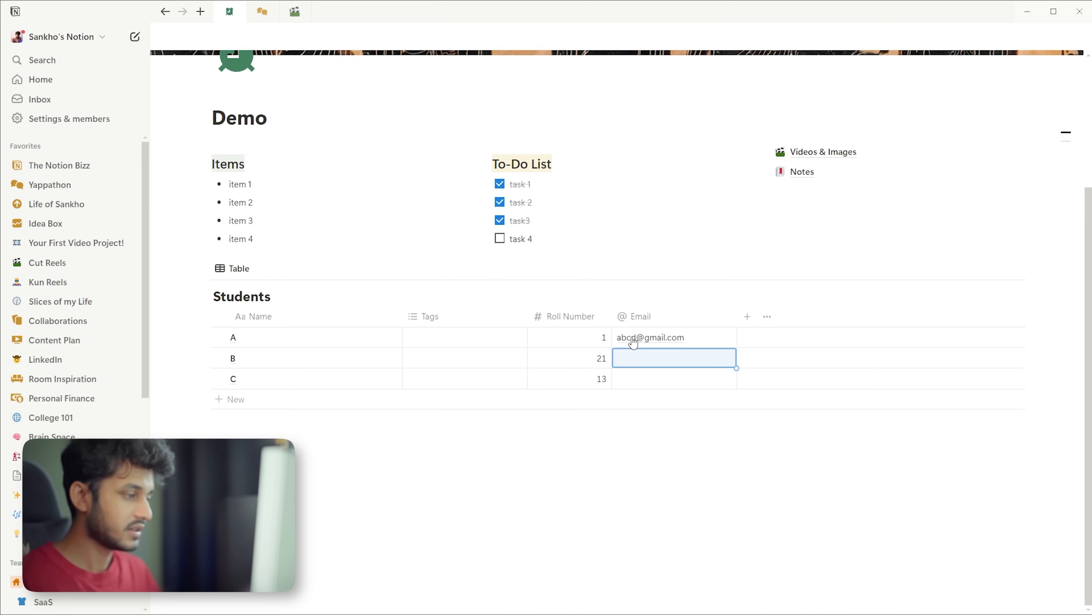
Add the suggested Phone Number property and a URL property to the Students table.
{"action": "left_click", "coordinate": [747, 316]}
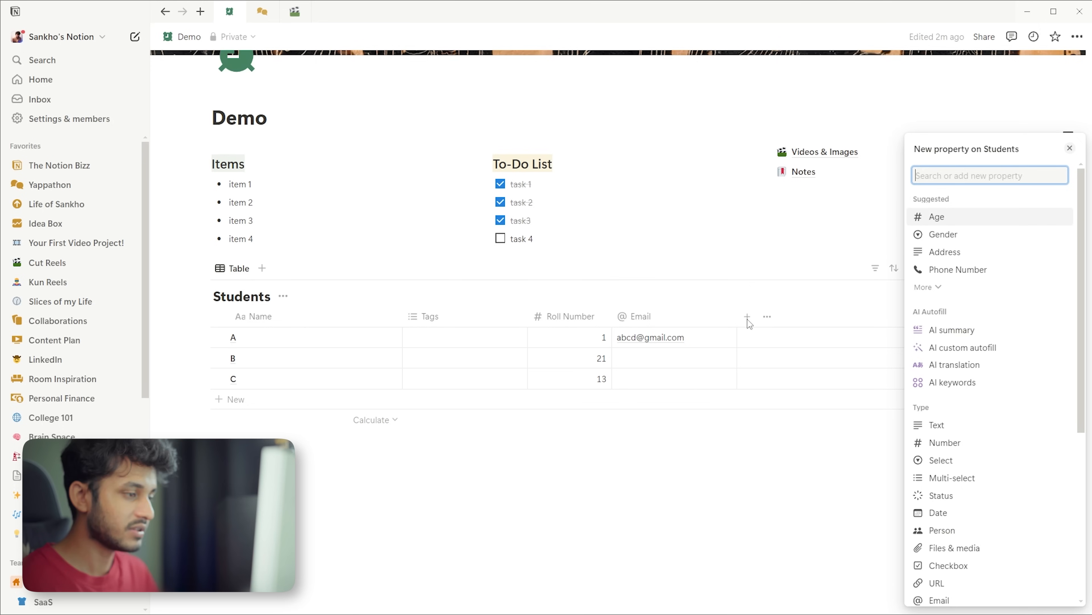
{"action": "left_click", "coordinate": [948, 271]}
{"action": "left_click", "coordinate": [884, 323]}
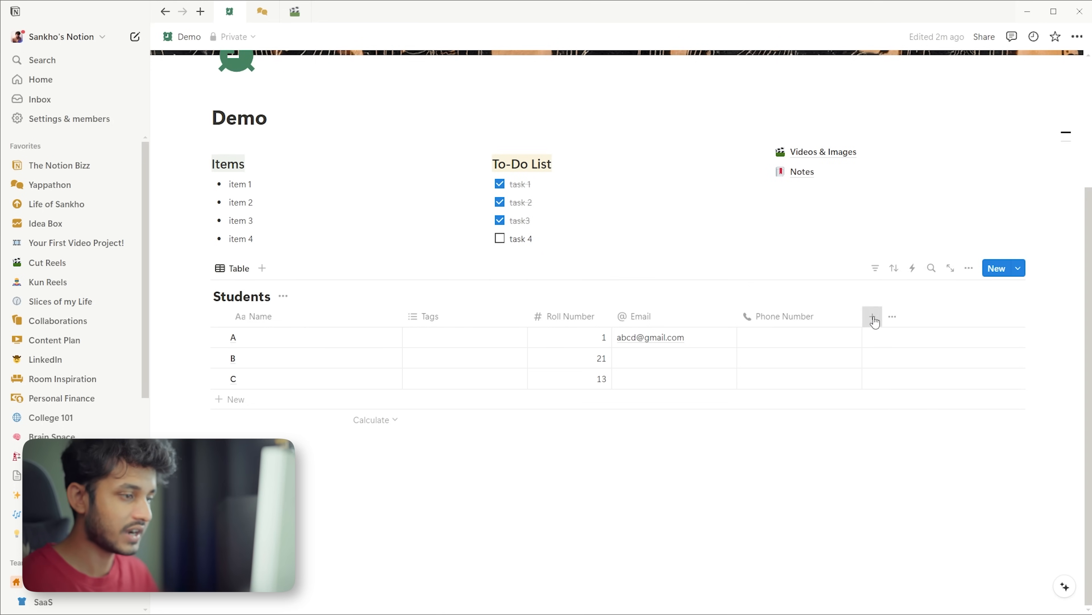
{"action": "left_click", "coordinate": [872, 316]}
{"action": "scroll", "coordinate": [964, 323], "scroll_direction": "down", "scroll_amount": 5}
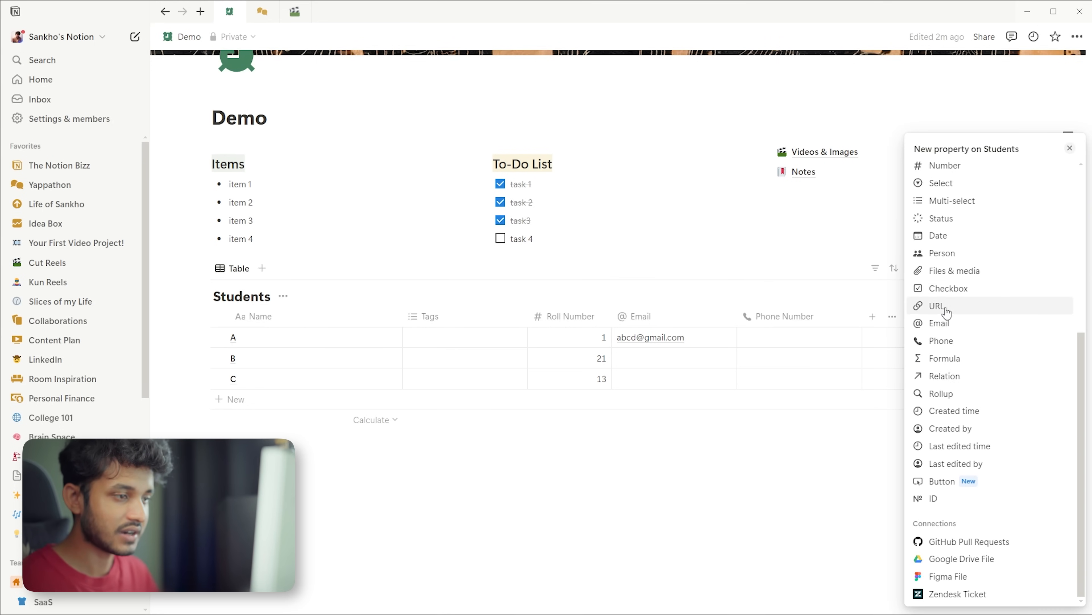
{"action": "left_click", "coordinate": [938, 305]}
{"action": "left_click", "coordinate": [858, 499]}
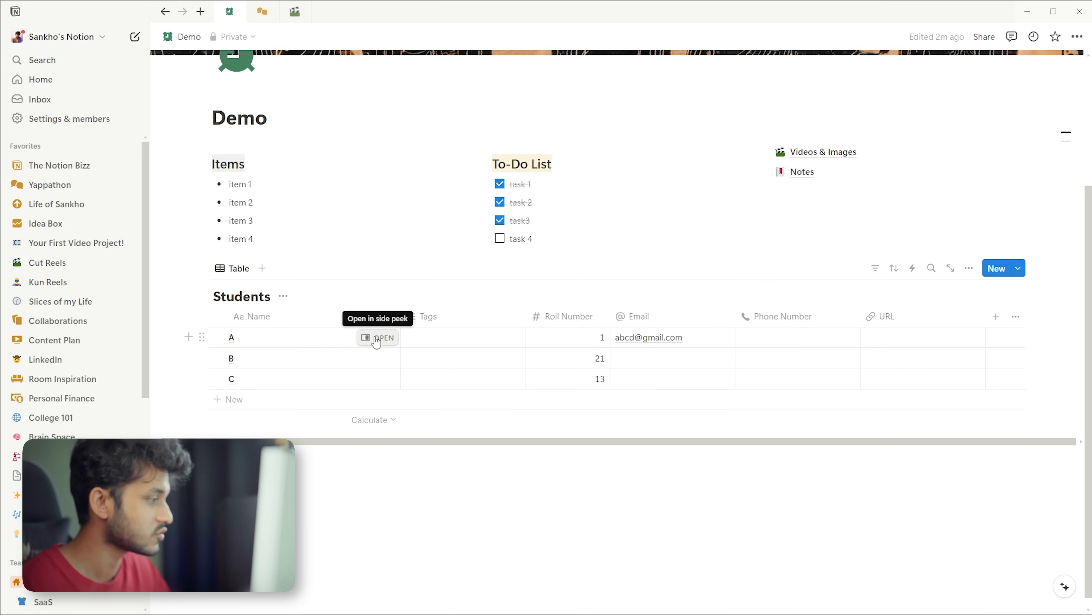
Open the page of student A in side peek and write "notes" as the first line of its body.
{"action": "left_click", "coordinate": [367, 339]}
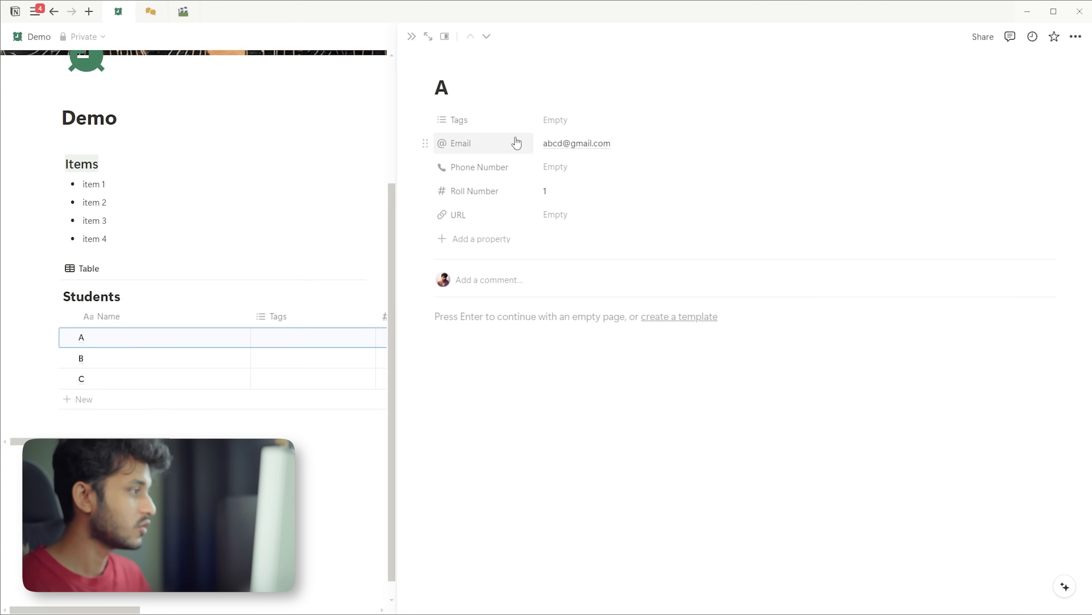
{"action": "left_click", "coordinate": [502, 329]}
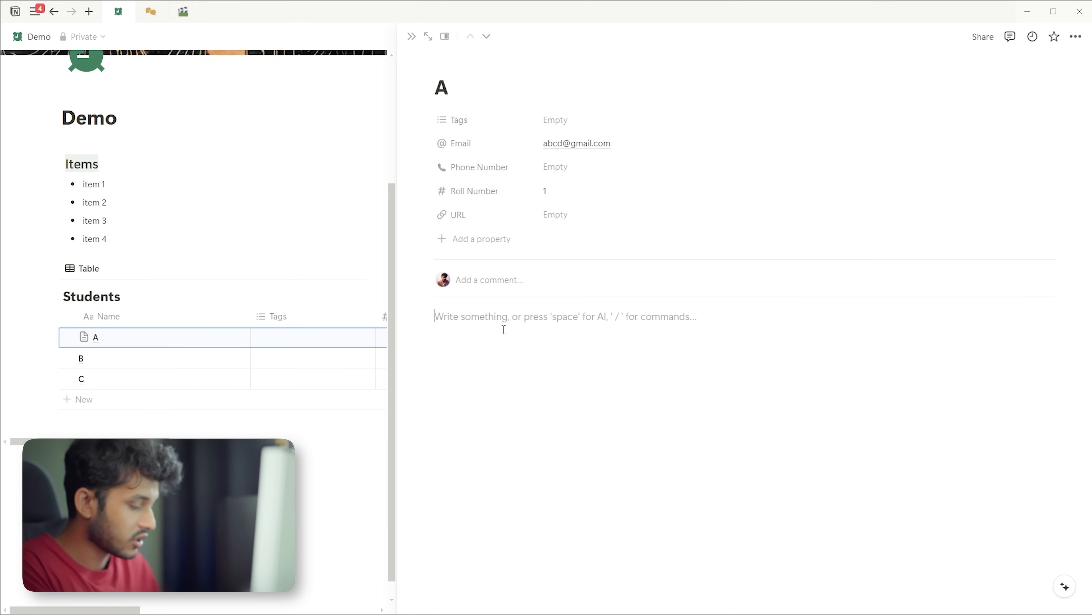
{"action": "type", "text": "notes"}
{"action": "key", "text": "Return"}
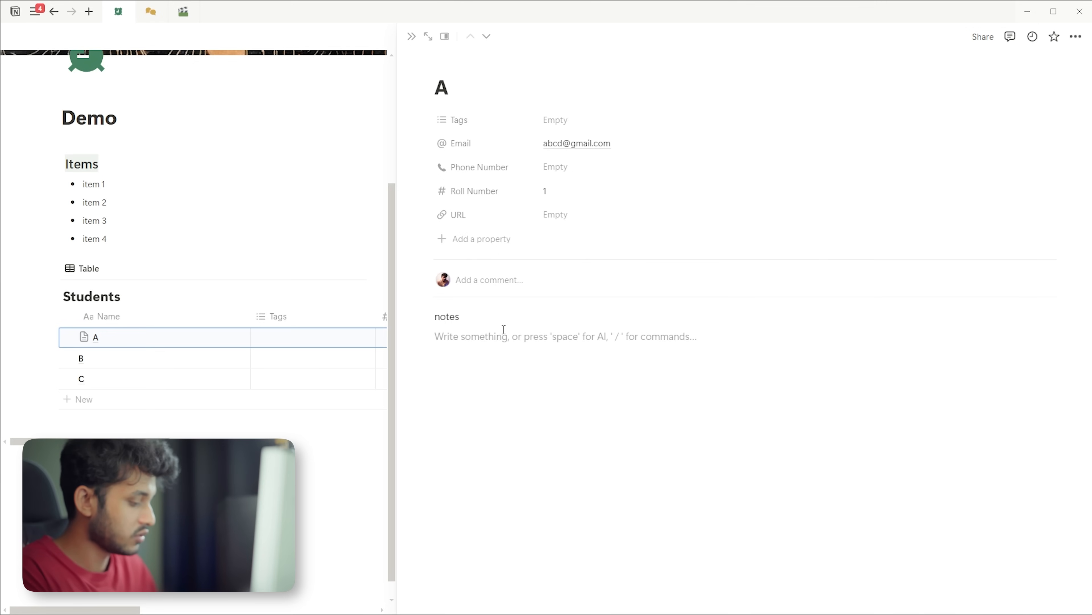
Write "trophies" as the second line in the body of student A's page.
{"action": "type", "text": "trophies"}
{"action": "key", "text": "Return"}
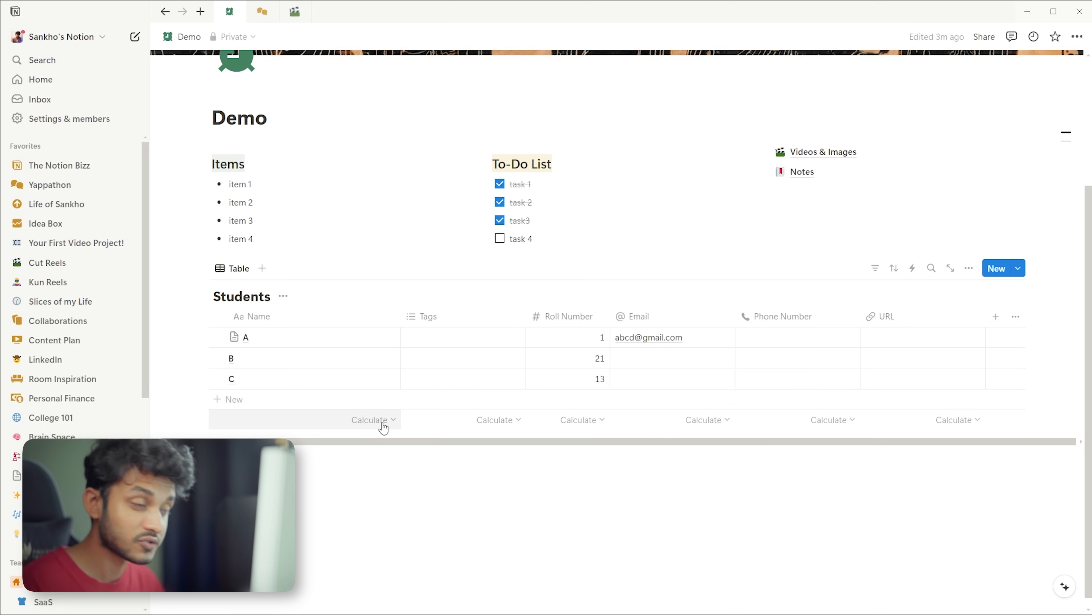
Add a count calculation under the Name column of the Students table.
{"action": "left_click", "coordinate": [384, 423]}
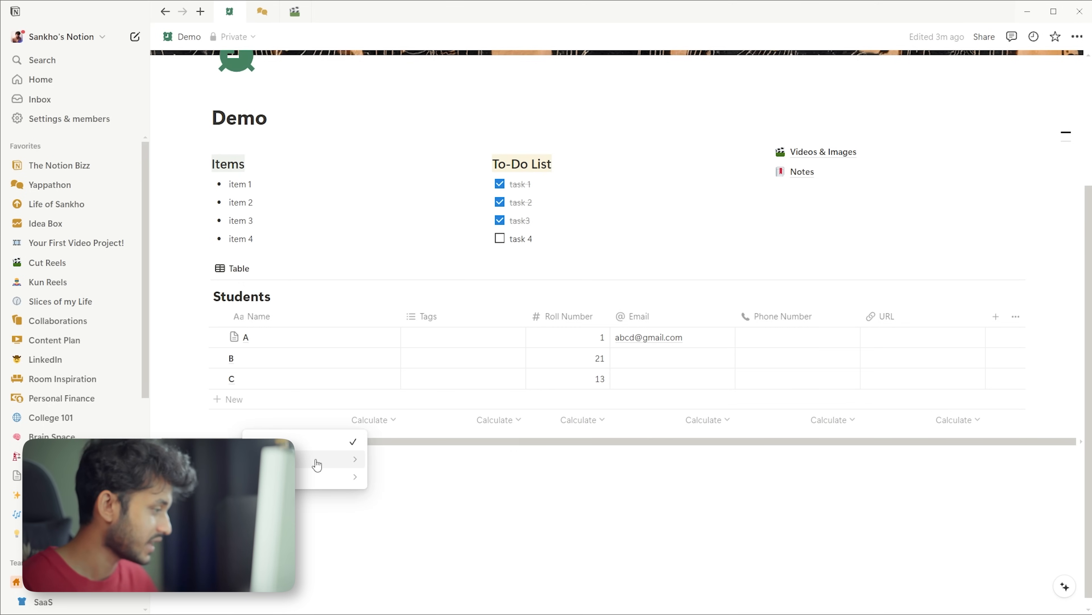
{"action": "mouse_move", "coordinate": [315, 459]}
{"action": "left_click", "coordinate": [400, 430]}
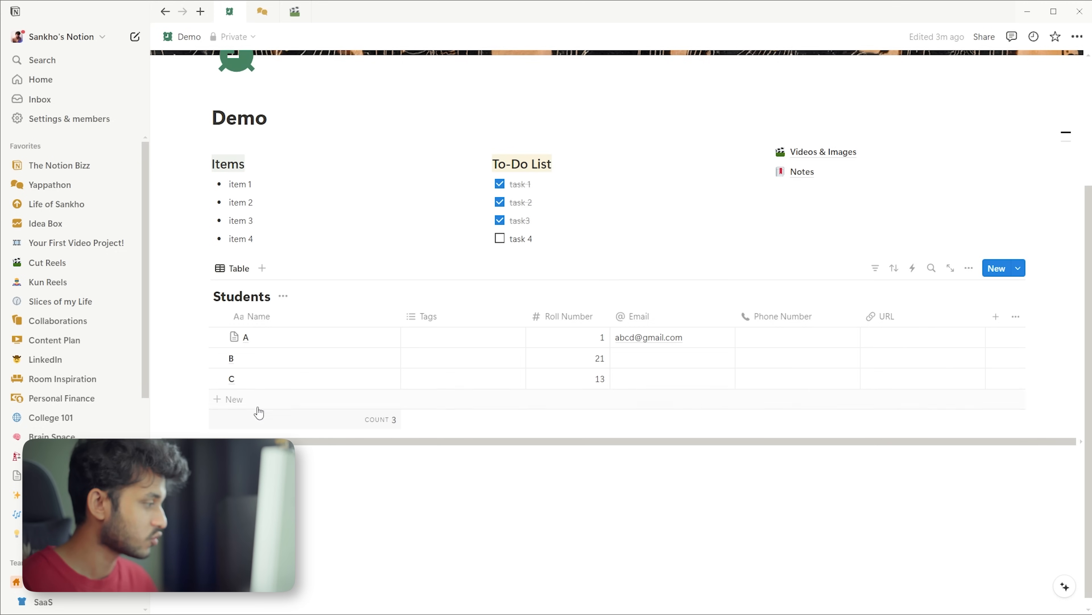
Add two students to the table, D with roll number 10 and E with roll number 12.
{"action": "left_click", "coordinate": [226, 398]}
{"action": "left_click", "coordinate": [231, 420]}
{"action": "key", "text": "Escape"}
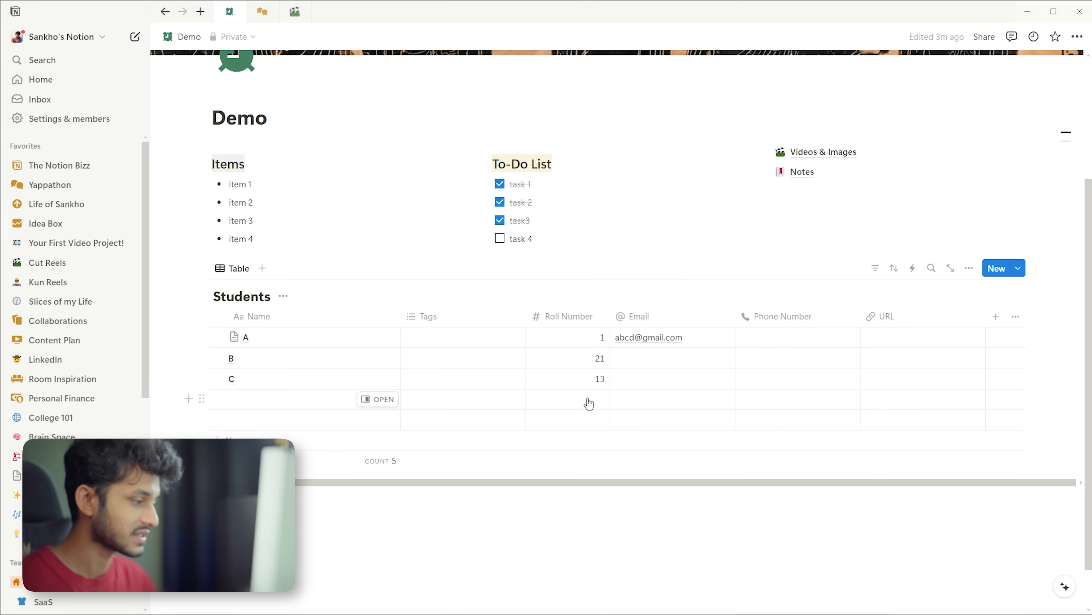
{"action": "left_click", "coordinate": [591, 404]}
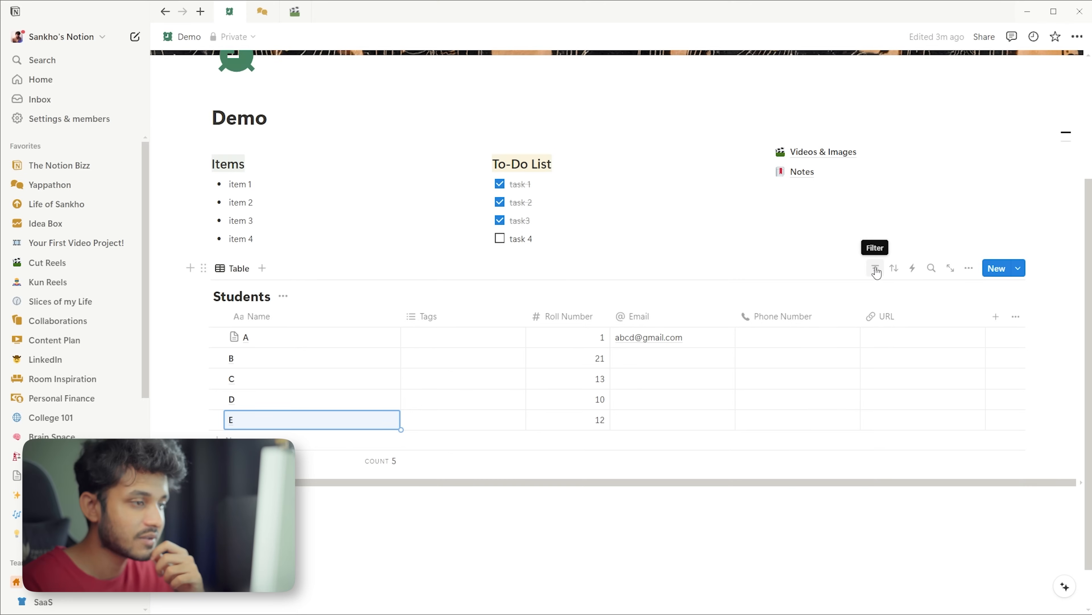
Sort the Students table by Roll Number in ascending order.
{"action": "left_click", "coordinate": [895, 269]}
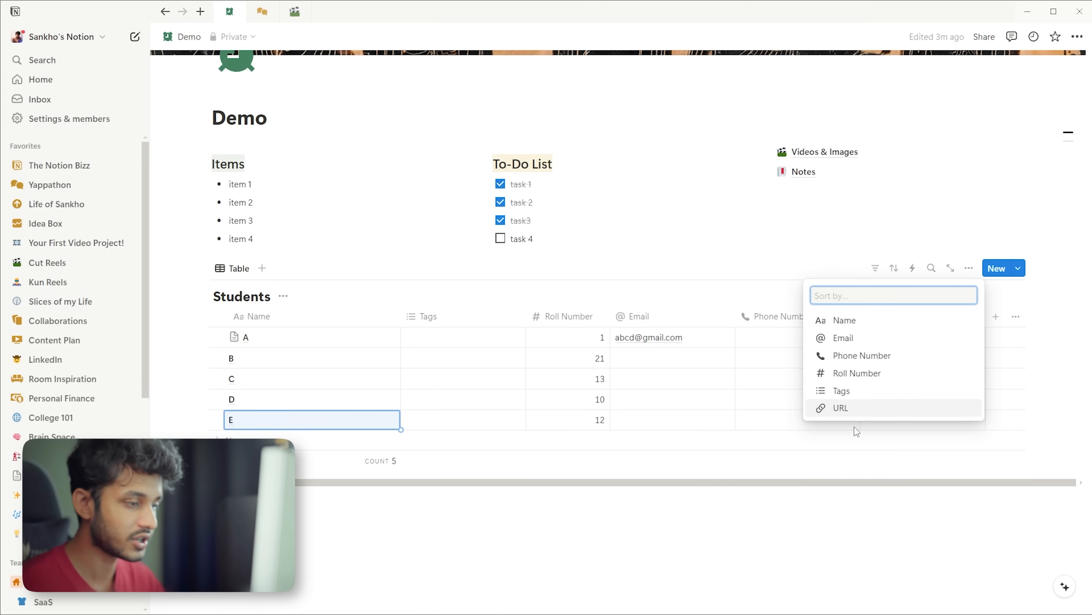
{"action": "left_click", "coordinate": [851, 376]}
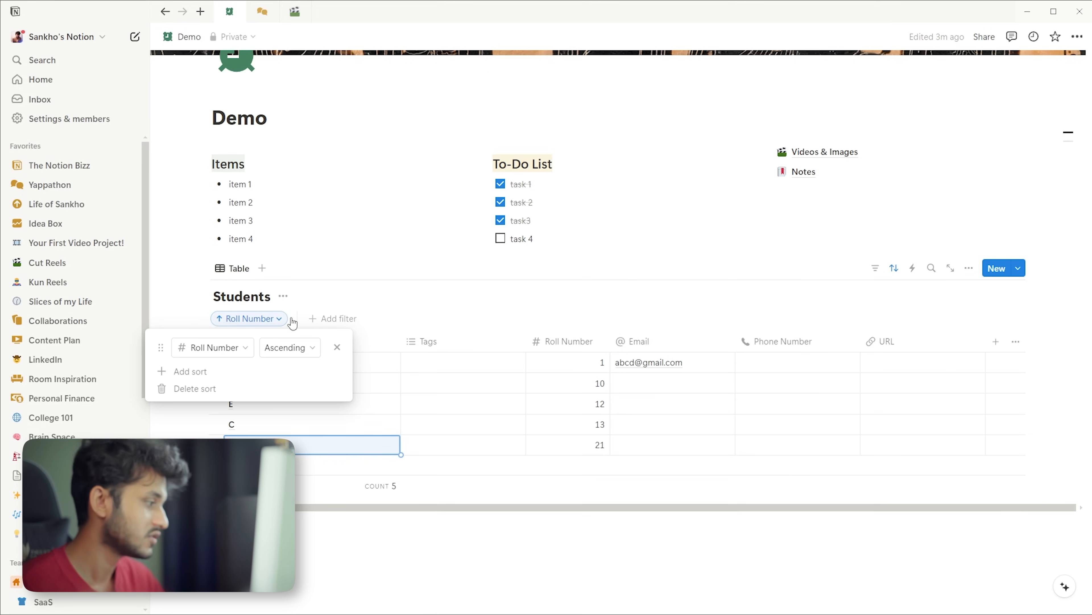
{"action": "left_click", "coordinate": [433, 306]}
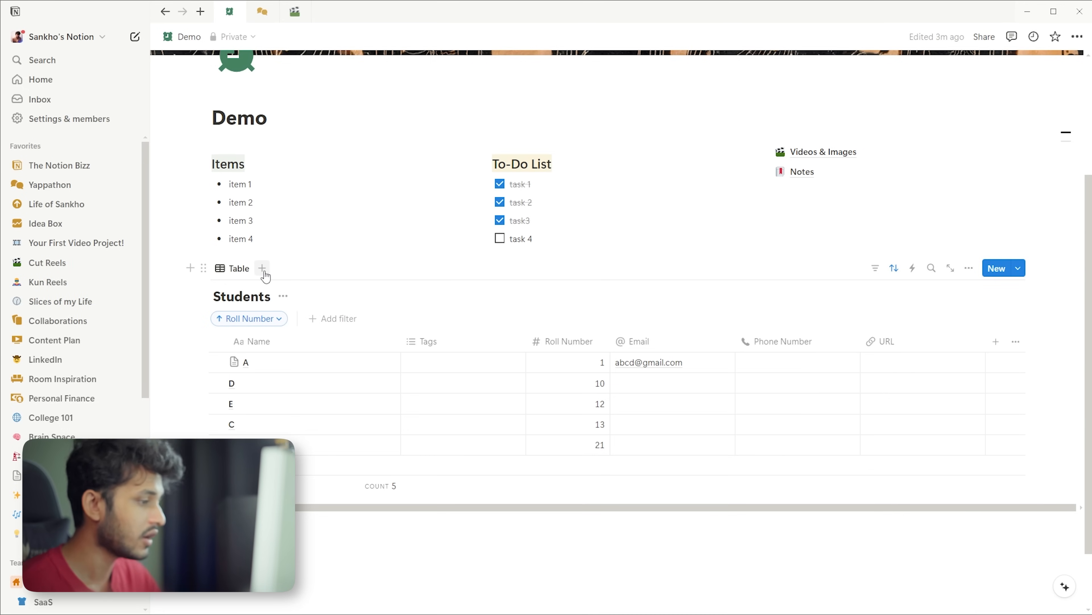
{"action": "left_click", "coordinate": [646, 403]}
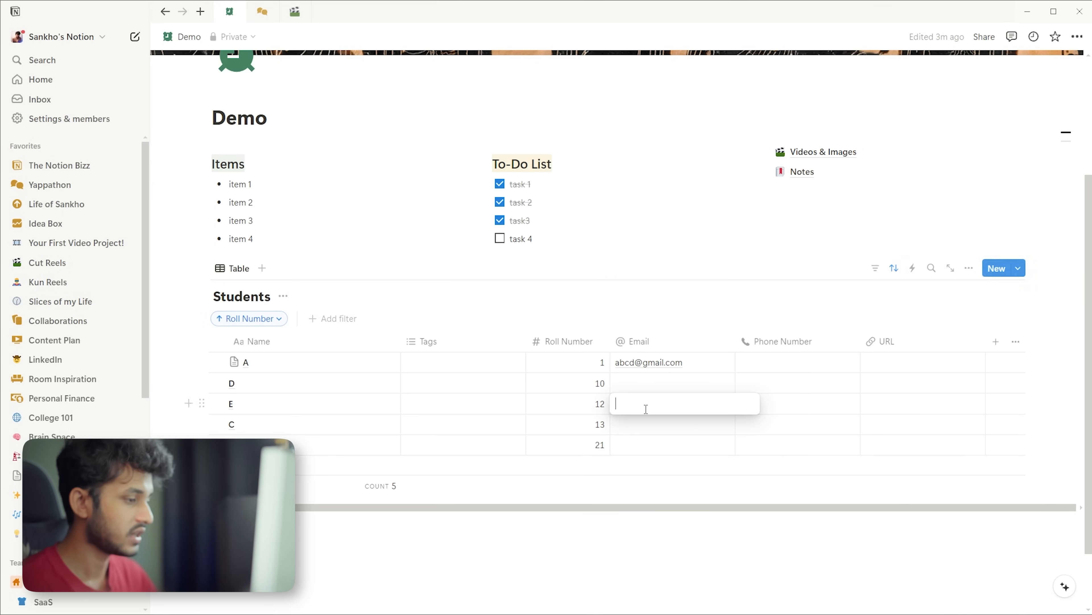
{"action": "key", "text": "Escape"}
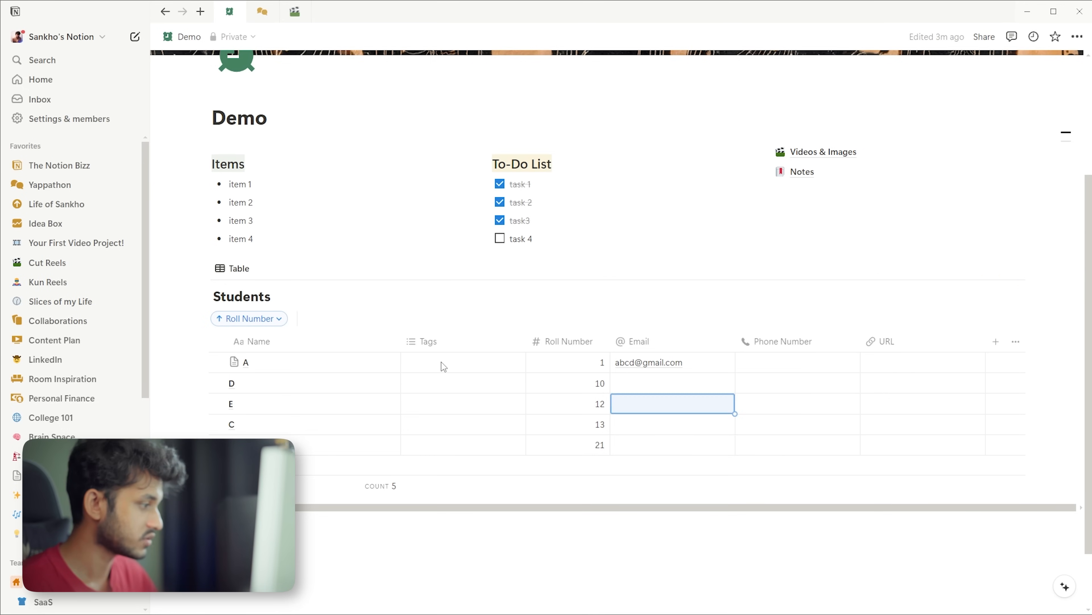
Create the tags "class a" for student A and "class b" for student D.
{"action": "left_click", "coordinate": [441, 362]}
{"action": "type", "text": "CLASS"}
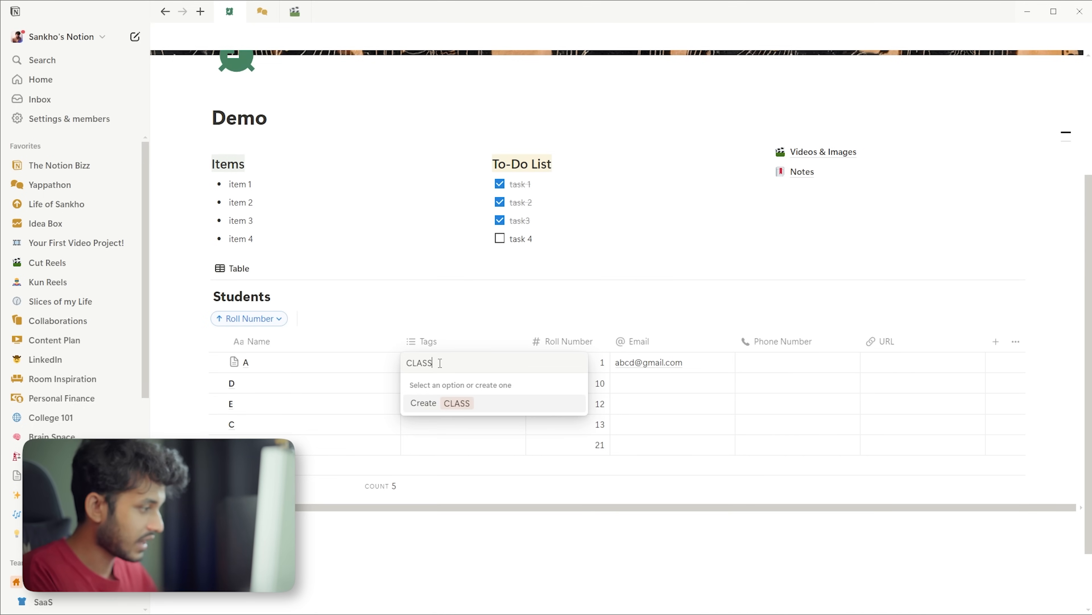
{"action": "key", "text": "ctrl+a"}
{"action": "key", "text": "BackSpace"}
{"action": "type", "text": "class a"}
{"action": "key", "text": "Return"}
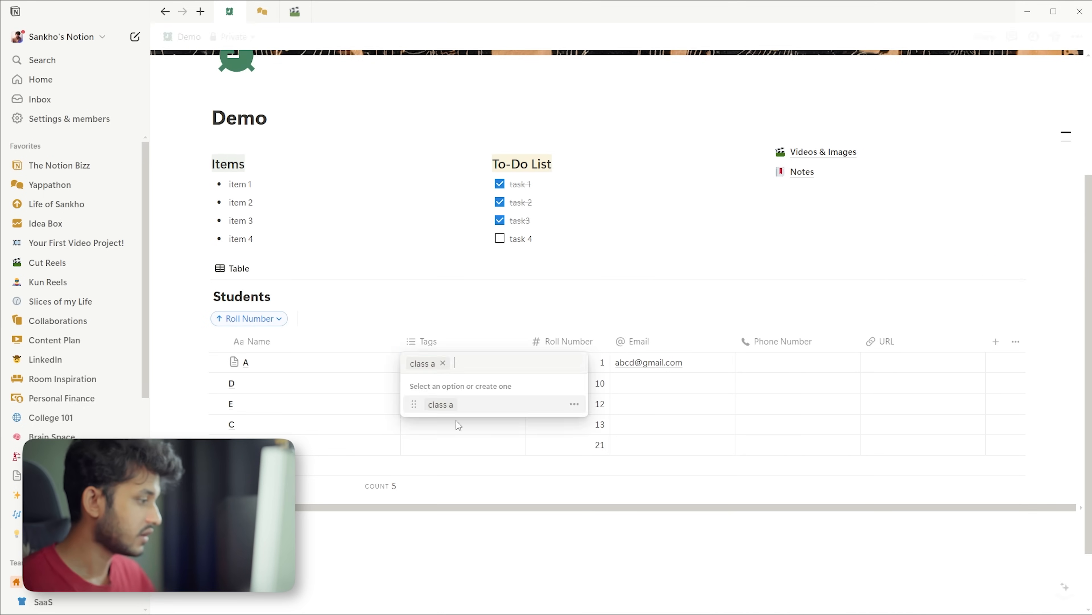
{"action": "left_click", "coordinate": [451, 383]}
{"action": "type", "text": "class b"}
{"action": "key", "text": "Return"}
{"action": "left_click", "coordinate": [511, 339]}
Tag students E and C as "class a" and student B as "class b".
{"action": "left_click", "coordinate": [456, 404]}
{"action": "left_click", "coordinate": [443, 446]}
{"action": "left_click", "coordinate": [456, 424]}
{"action": "left_click", "coordinate": [444, 465]}
{"action": "left_click", "coordinate": [456, 445]}
{"action": "left_click", "coordinate": [444, 505]}
{"action": "left_click", "coordinate": [554, 341]}
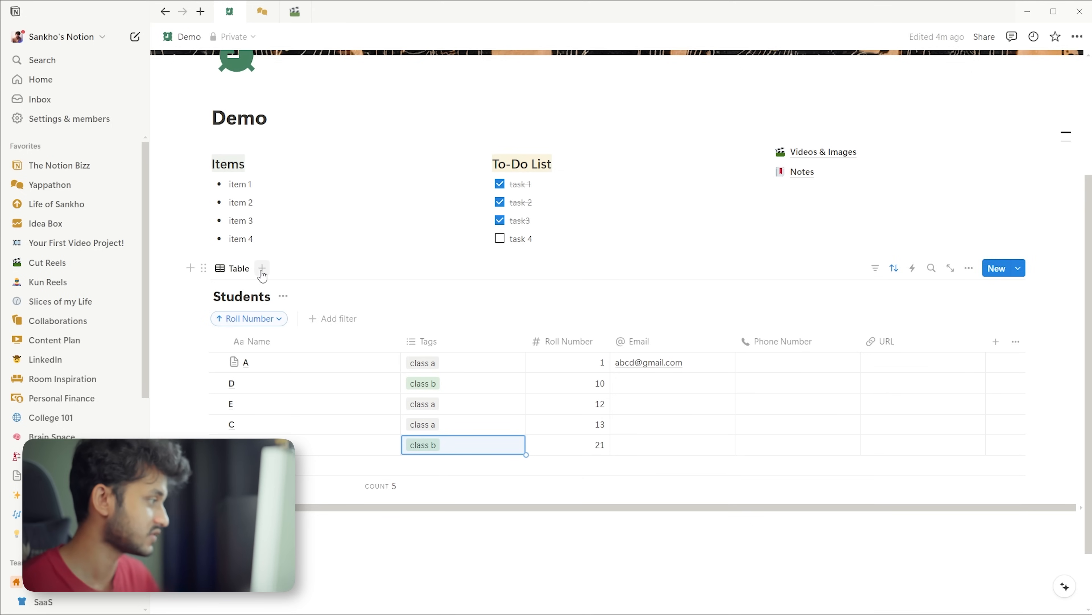
Add a second table view named "Class A" to the Students database.
{"action": "left_click", "coordinate": [263, 269]}
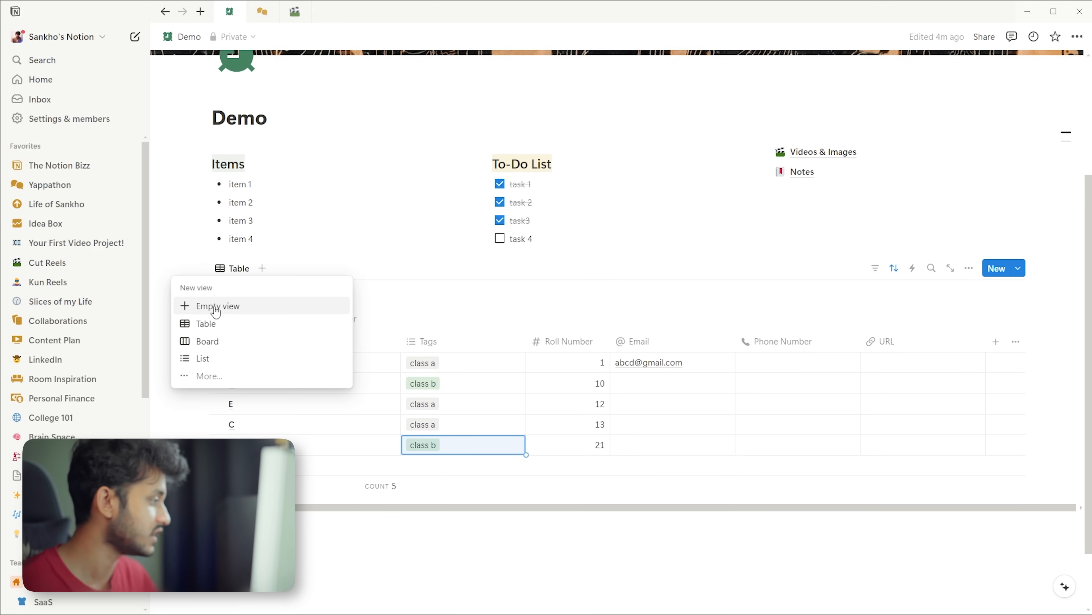
{"action": "left_click", "coordinate": [206, 323]}
{"action": "type", "text": "Class A"}
{"action": "key", "text": "Return"}
{"action": "left_click", "coordinate": [331, 306]}
Filter the Class A view to students whose Tags contain "class a".
{"action": "left_click", "coordinate": [881, 275]}
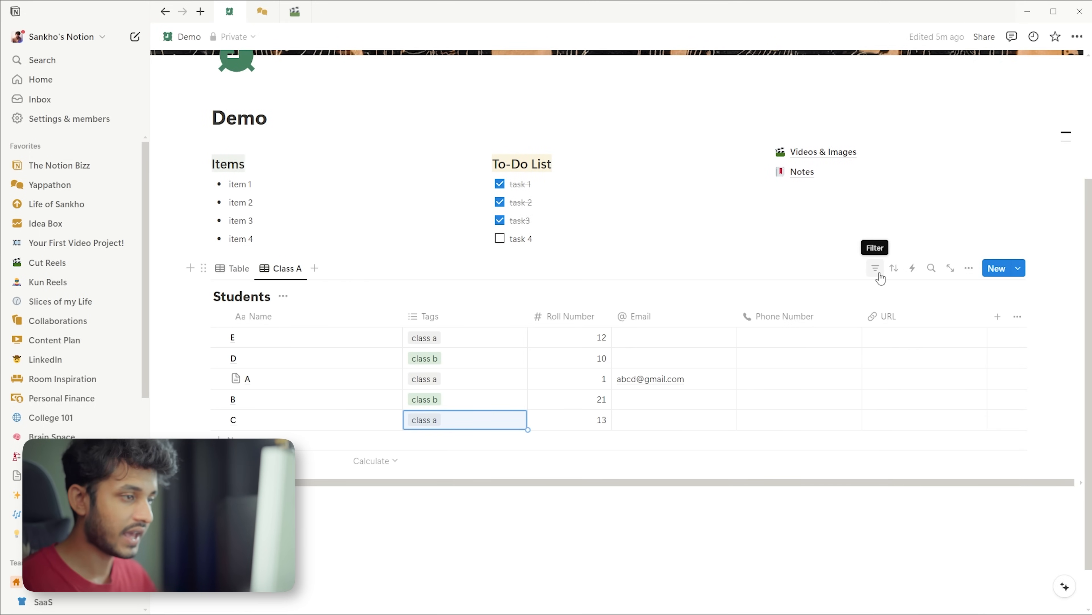
{"action": "left_click", "coordinate": [879, 275]}
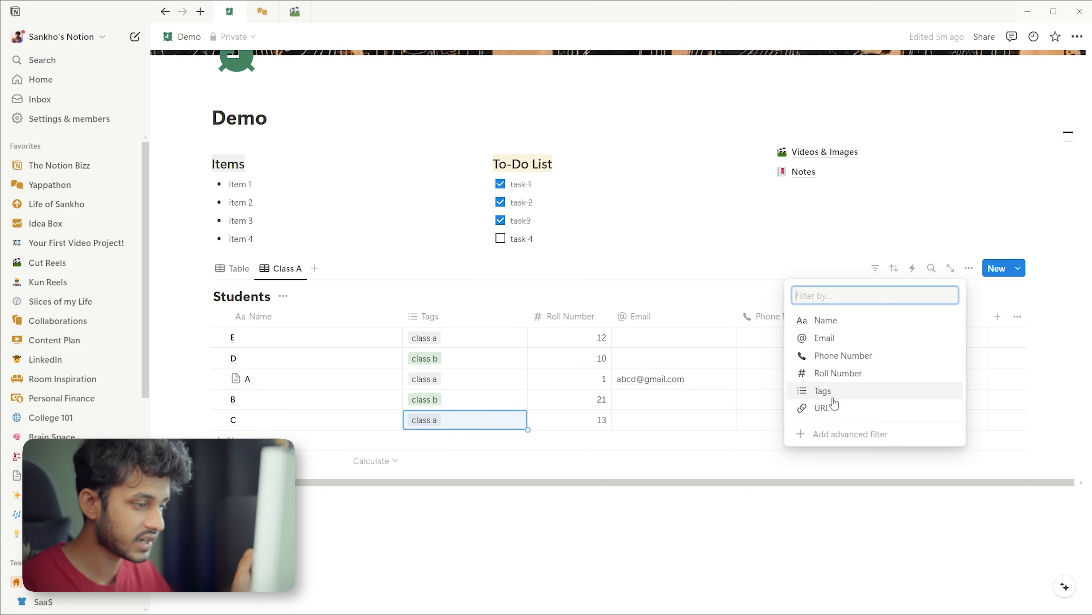
{"action": "left_click", "coordinate": [808, 397]}
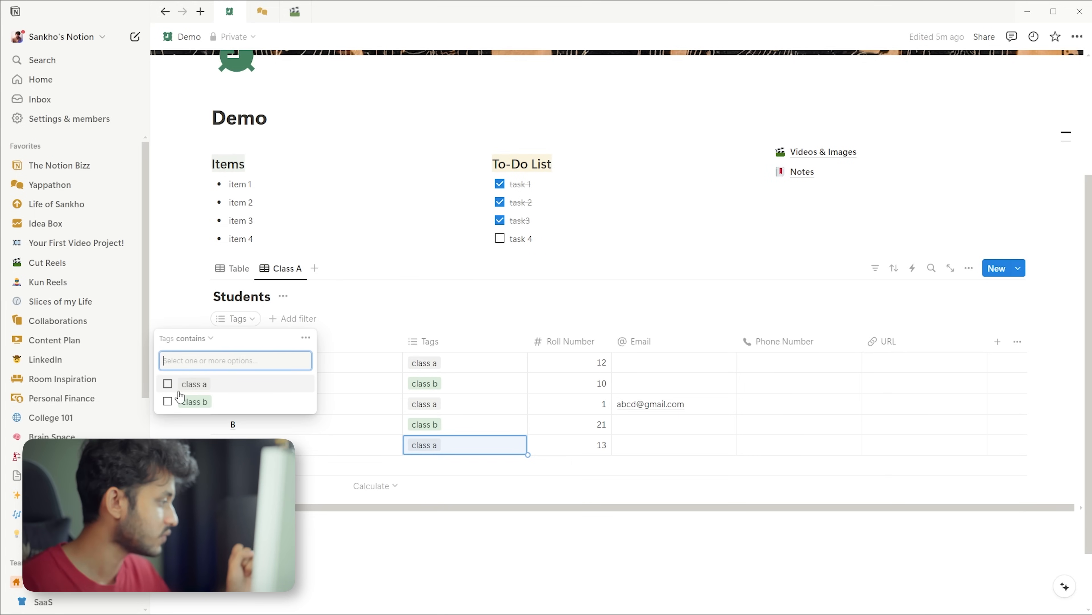
{"action": "left_click", "coordinate": [168, 383]}
{"action": "key", "text": "Escape"}
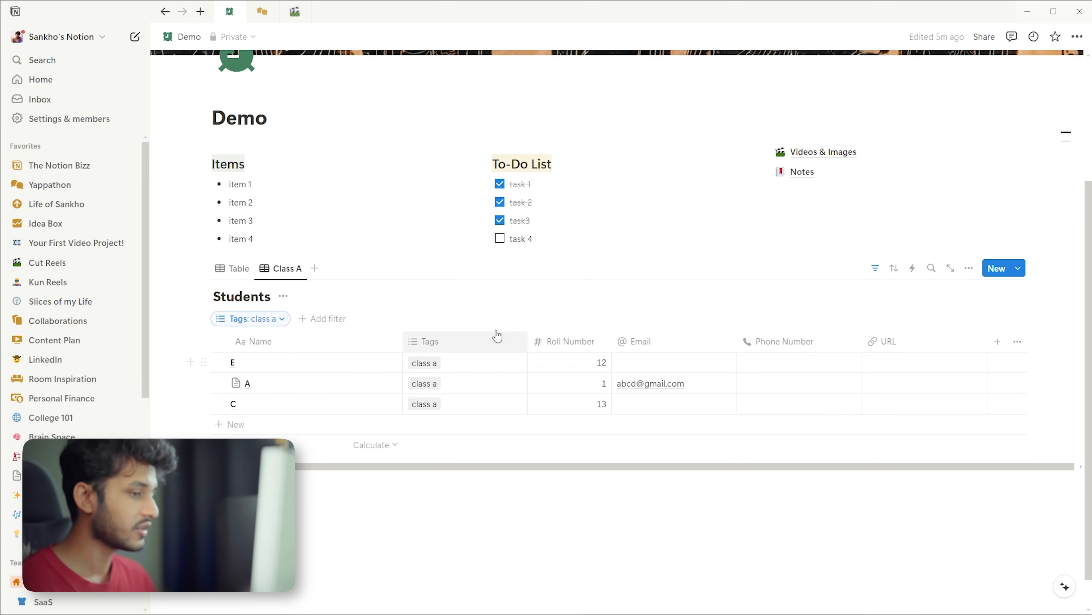
Search the Class A view for "abcd" and switch back to the original Table view.
{"action": "left_click", "coordinate": [932, 268]}
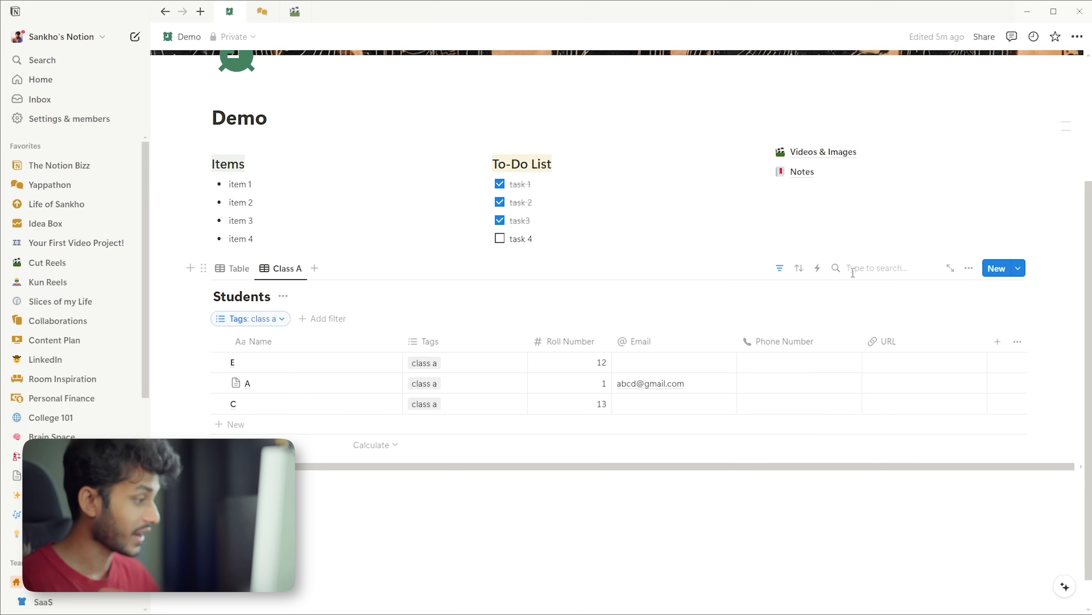
{"action": "key", "text": "BackSpace"}
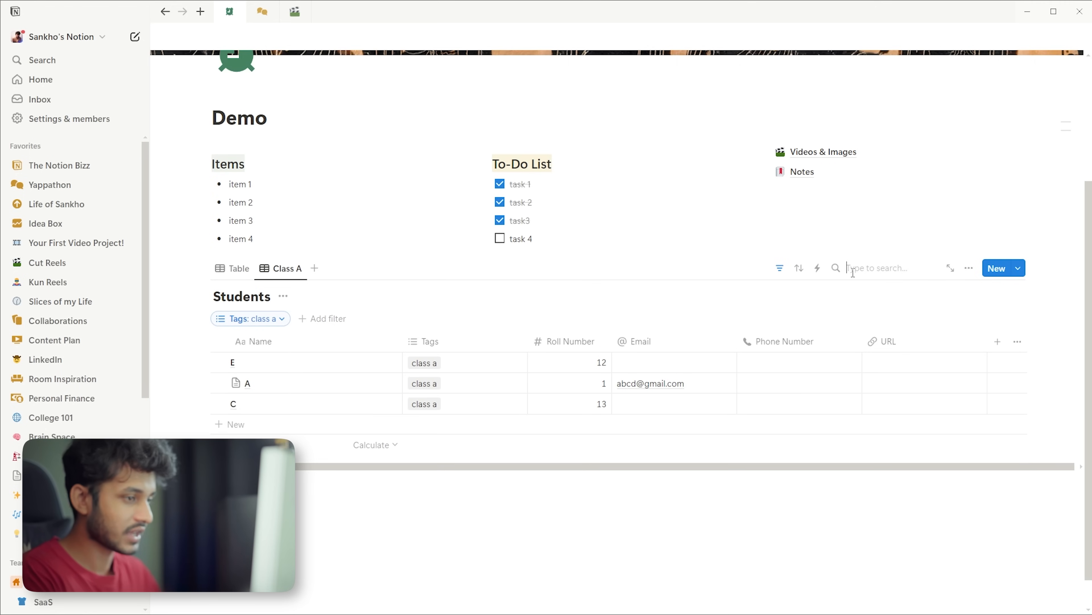
{"action": "type", "text": "abcd"}
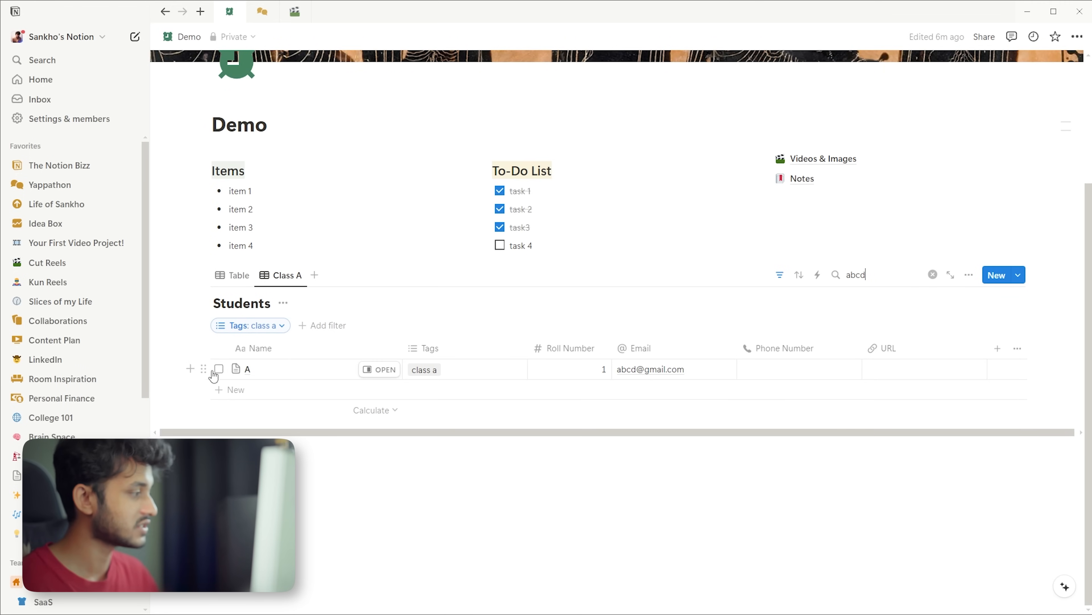
{"action": "left_click", "coordinate": [232, 275]}
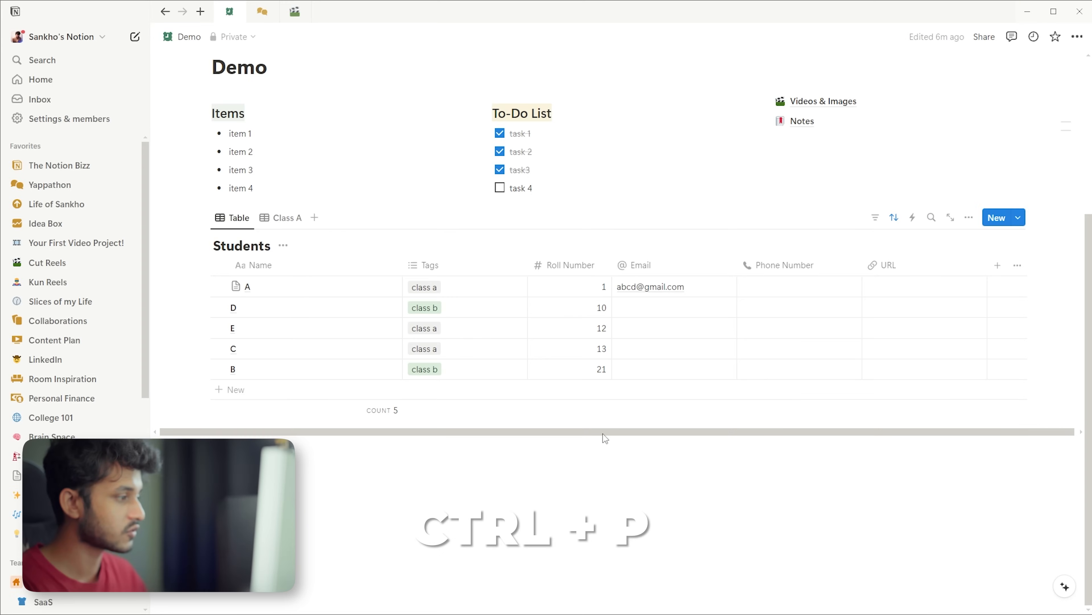
Search the whole workspace for "notion" and close the search without opening a page.
{"action": "key", "text": "ctrl+p"}
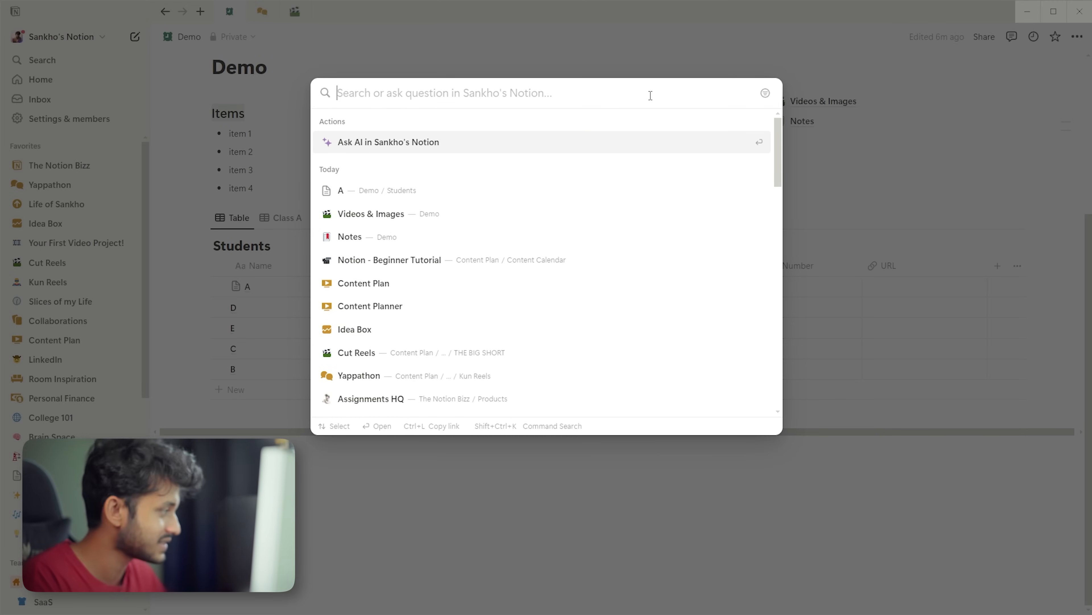
{"action": "type", "text": "notion"}
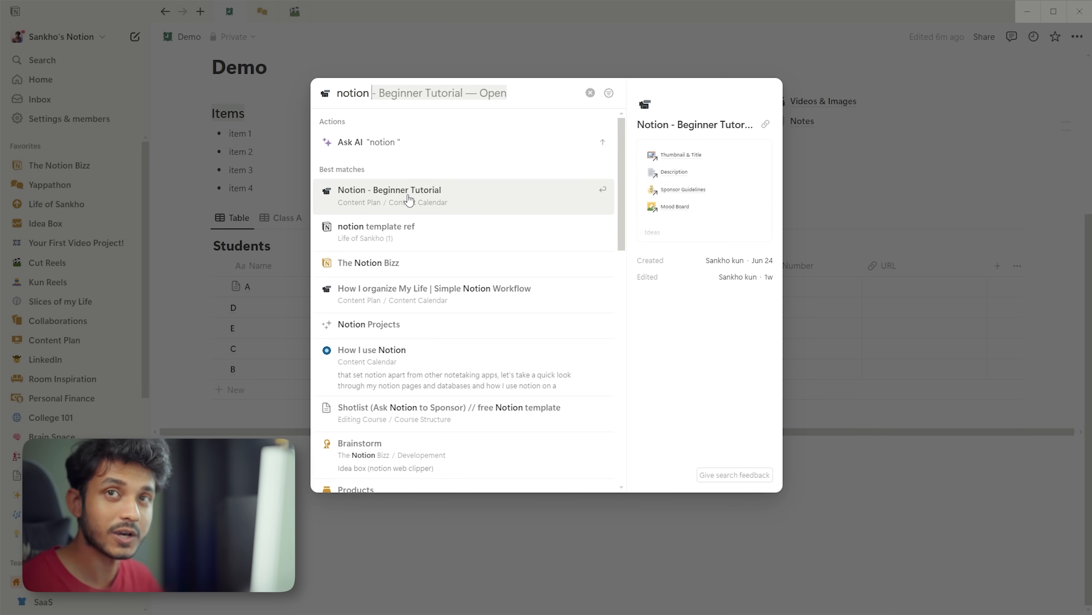
{"action": "left_click", "coordinate": [589, 515]}
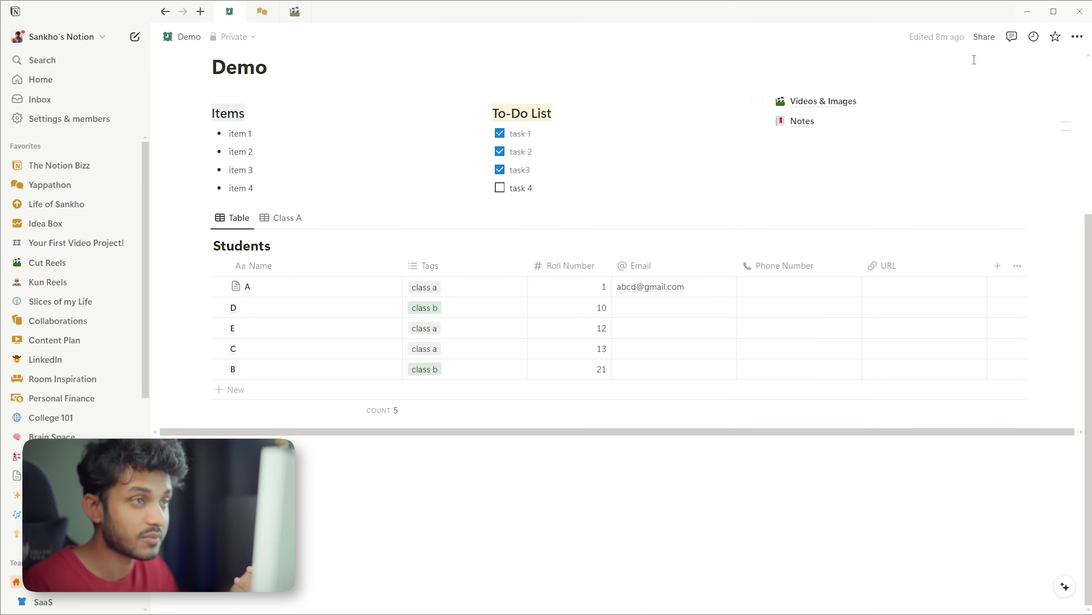
Prepare an invitation giving the first suggested contact full access to the Demo page, and discard it unsent.
{"action": "left_click", "coordinate": [985, 37]}
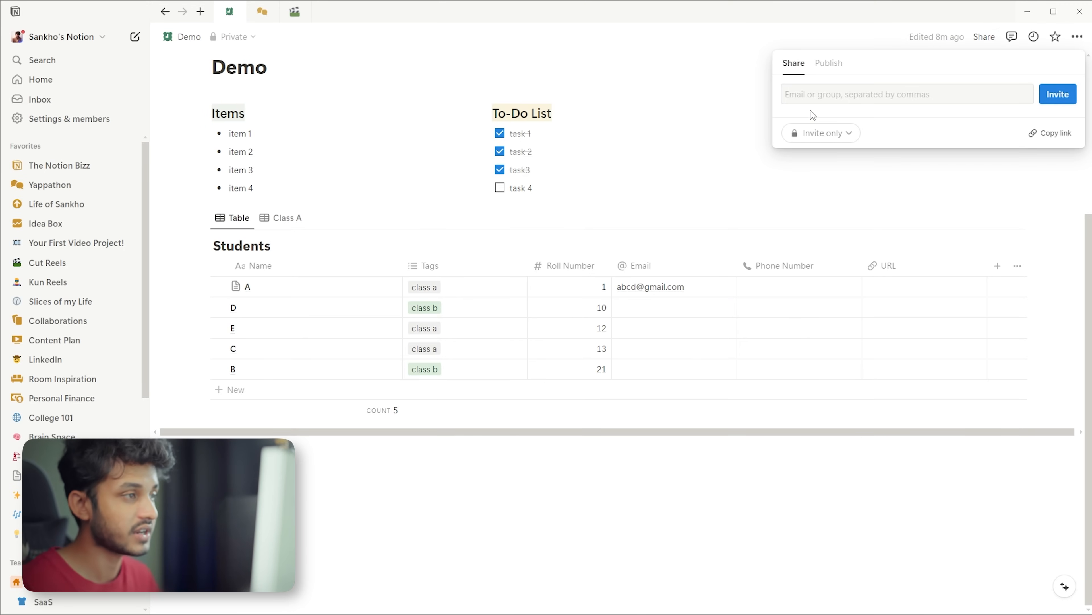
{"action": "left_click", "coordinate": [832, 95]}
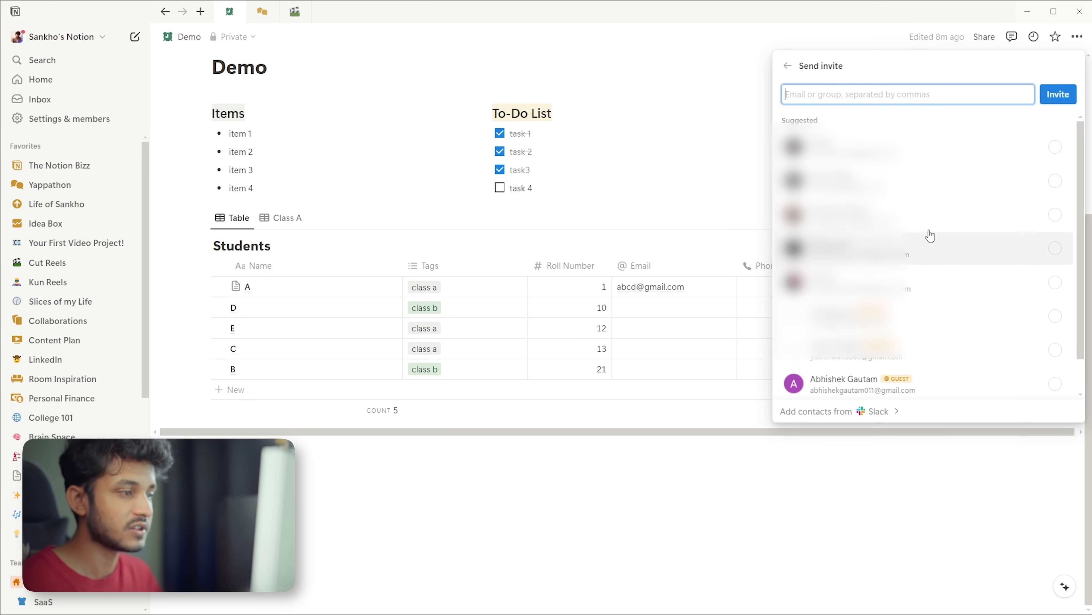
{"action": "left_click", "coordinate": [989, 144]}
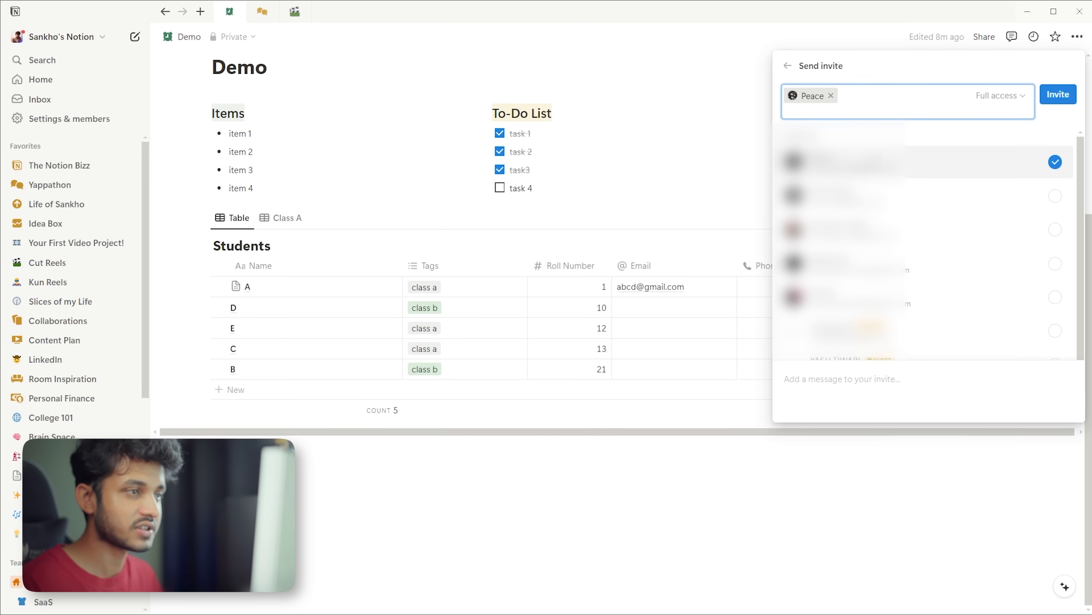
{"action": "left_click", "coordinate": [1002, 98]}
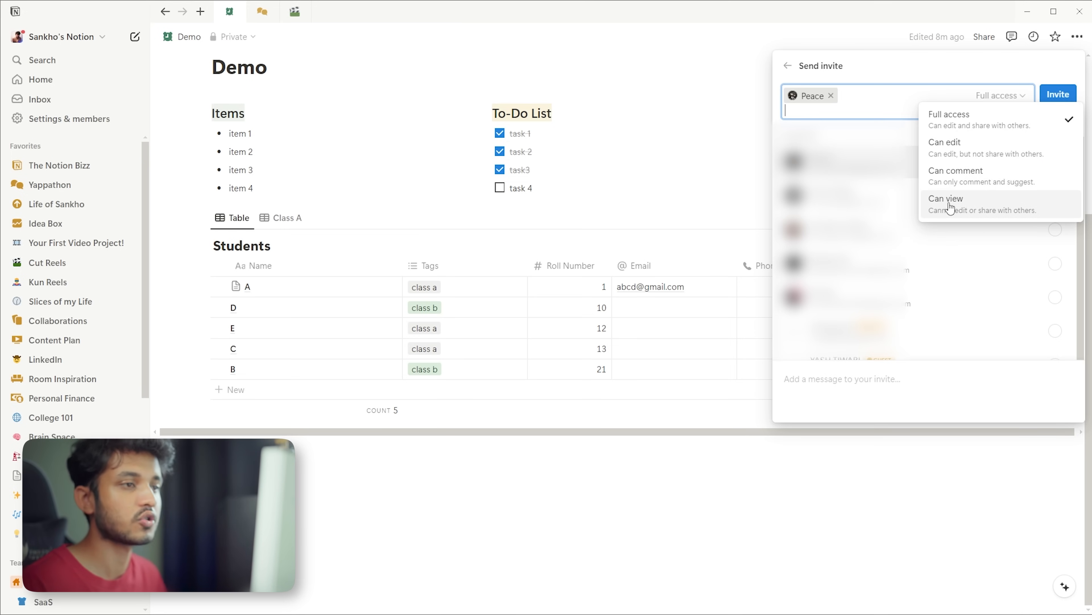
{"action": "left_click", "coordinate": [934, 117]}
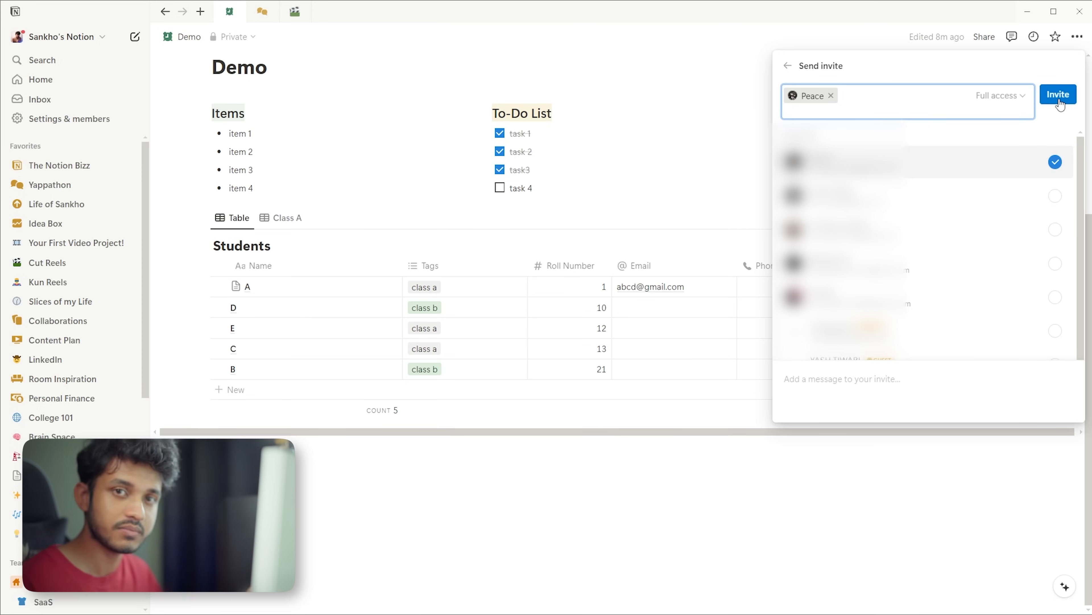
{"action": "left_click", "coordinate": [708, 96]}
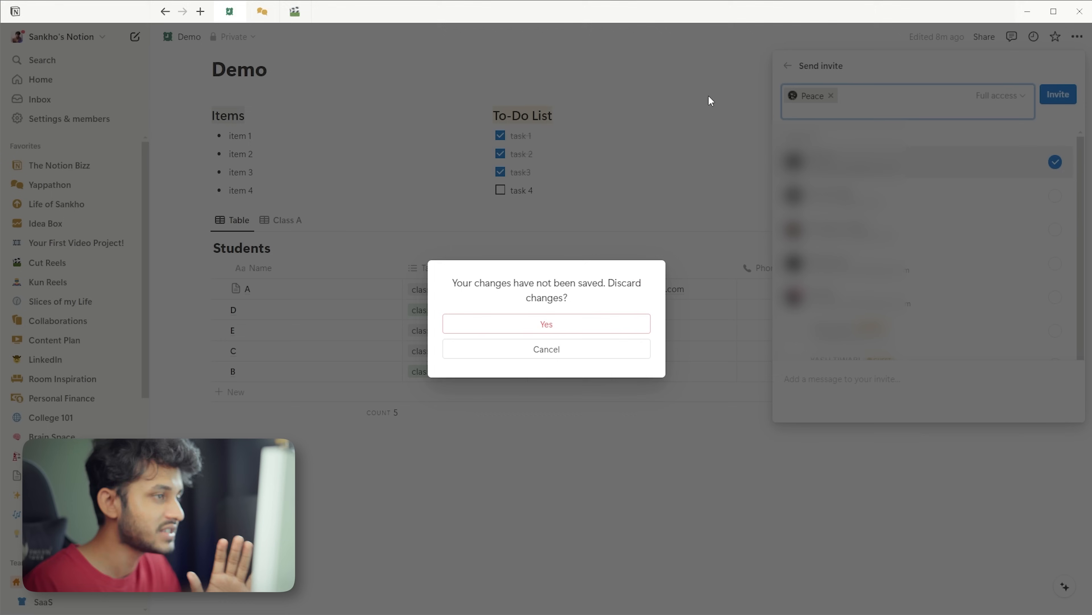
{"action": "left_click", "coordinate": [591, 327]}
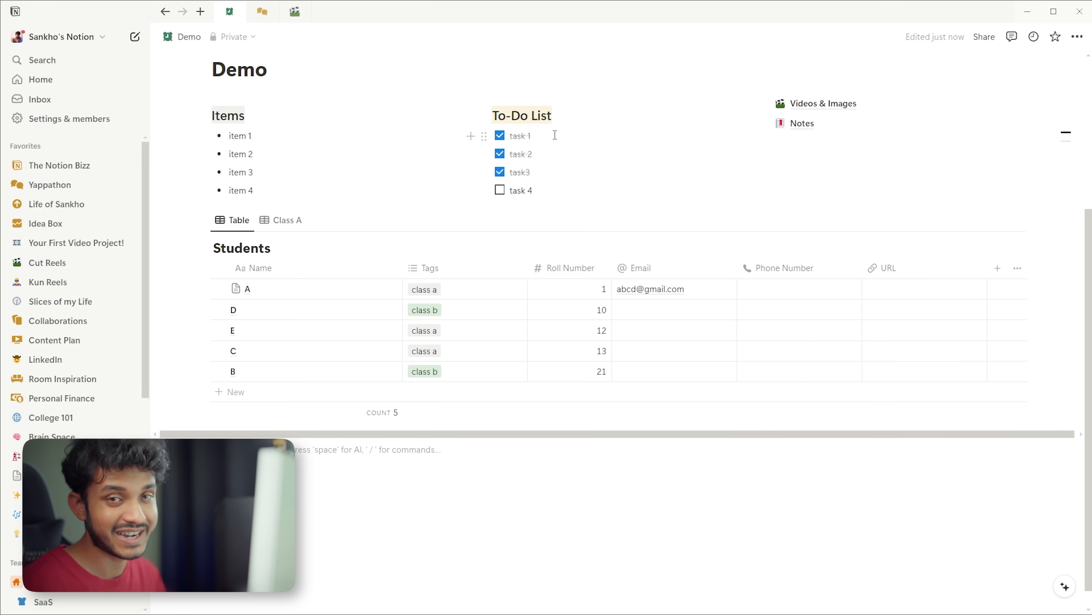
Insert several blank lines between the lists and the Students database.
{"action": "scroll", "coordinate": [446, 180], "scroll_direction": "down", "scroll_amount": 1}
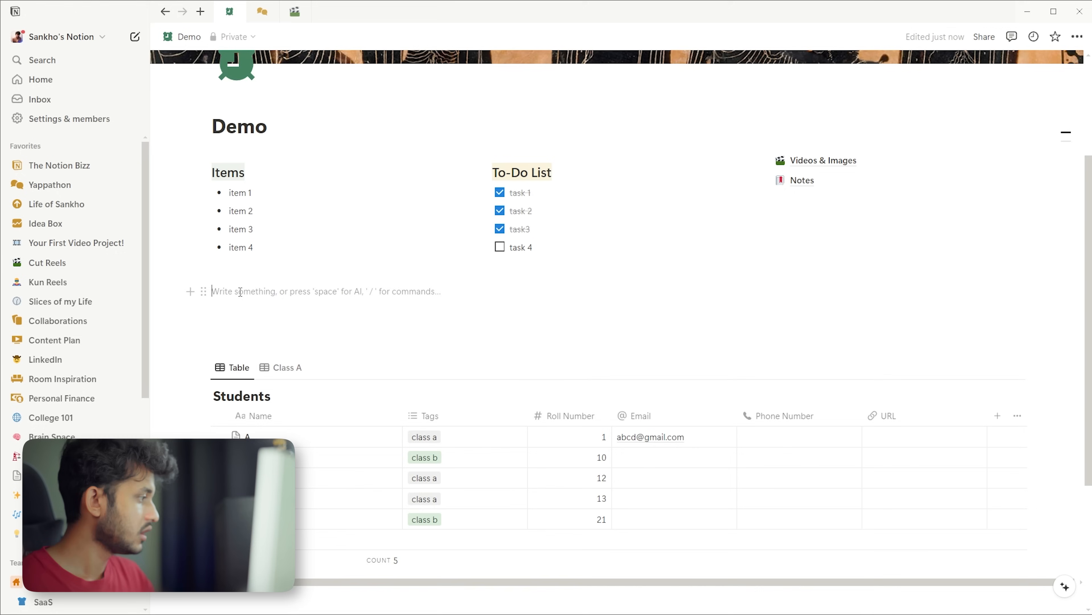
{"action": "key", "text": "Return"}
{"action": "key", "text": "Return"}
{"action": "key", "text": "Return"}
{"action": "key", "text": "Return"}
{"action": "key", "text": "Return"}
{"action": "key", "text": "Return"}
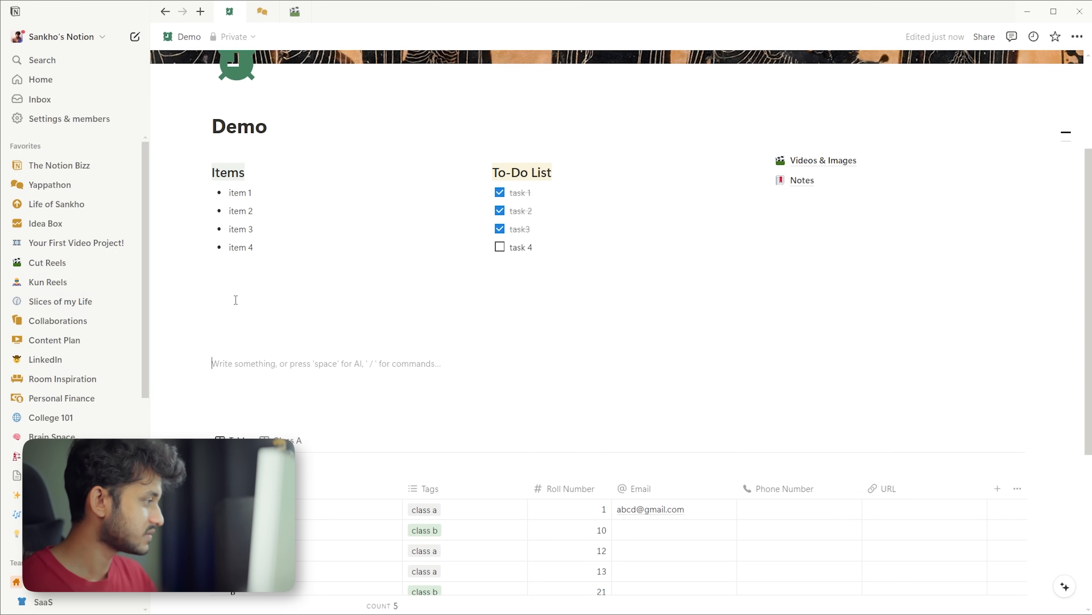
Insert a new inline database on the blank line below the Items list.
{"action": "left_click", "coordinate": [233, 299]}
{"action": "type", "text": "/data"}
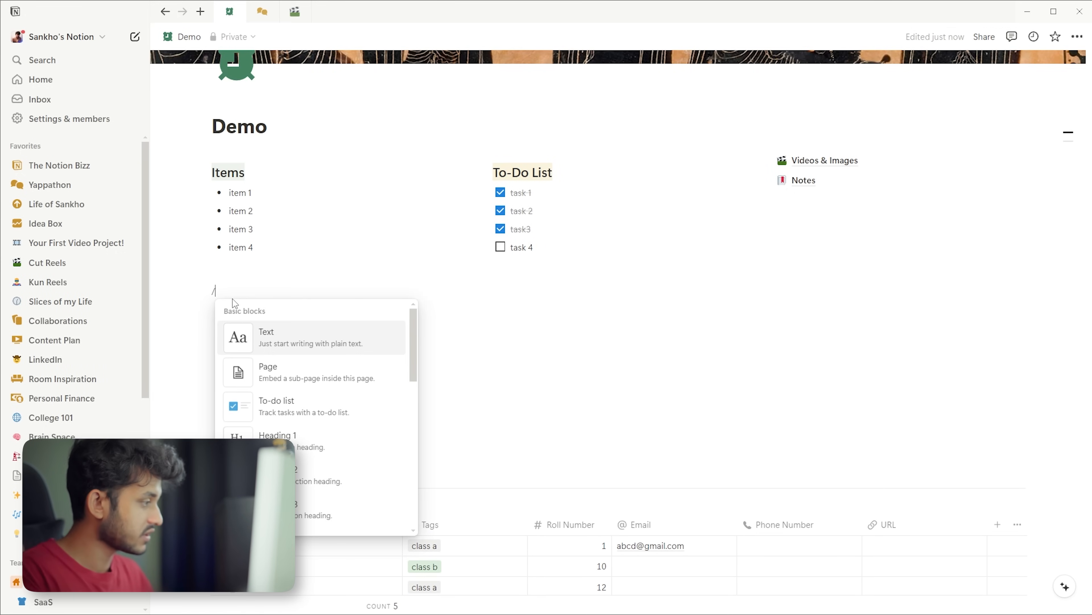
{"action": "mouse_move", "coordinate": [312, 336]}
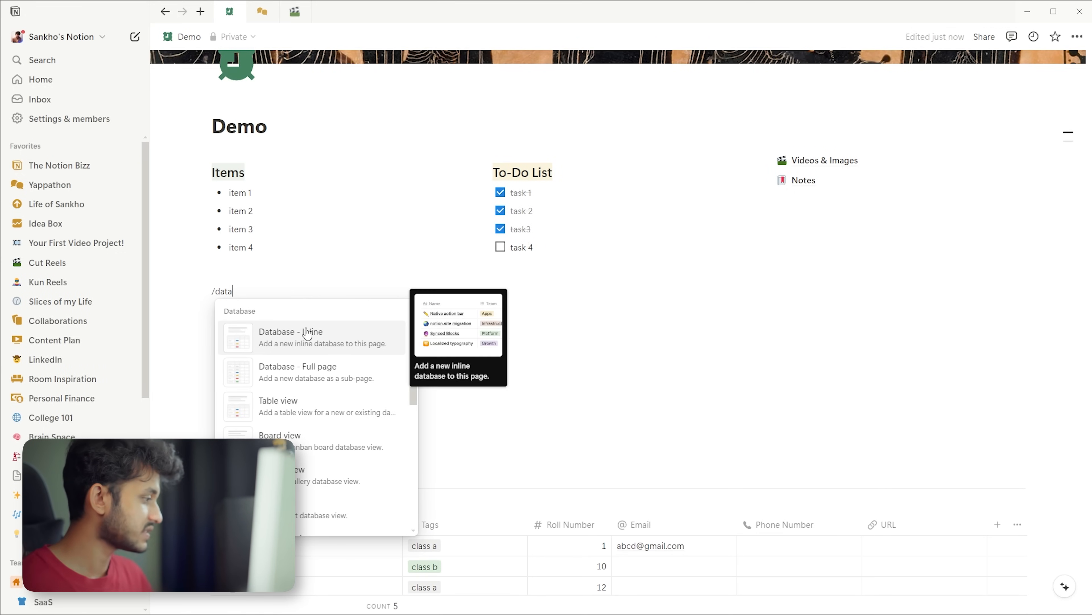
{"action": "left_click", "coordinate": [312, 339]}
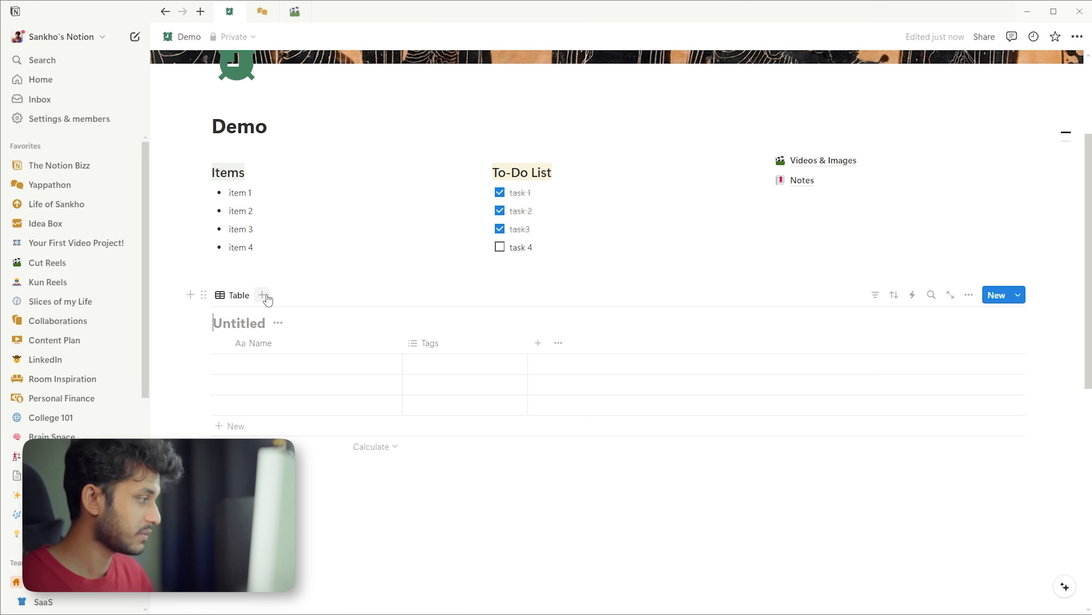
Add a Board view to the new untitled database.
{"action": "left_click", "coordinate": [263, 296]}
{"action": "left_click", "coordinate": [209, 402]}
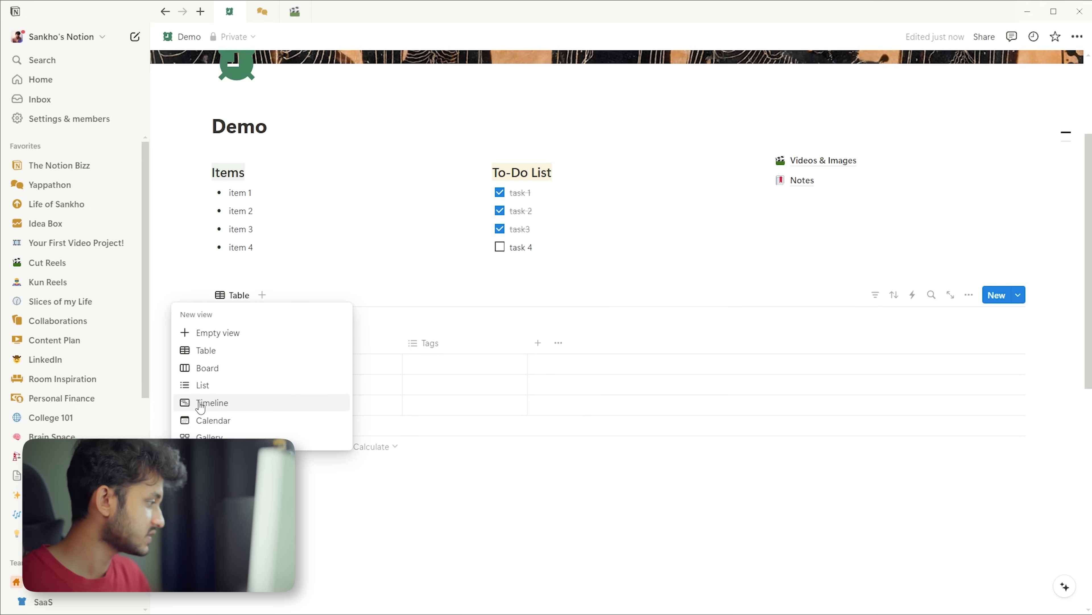
{"action": "left_click", "coordinate": [218, 376]}
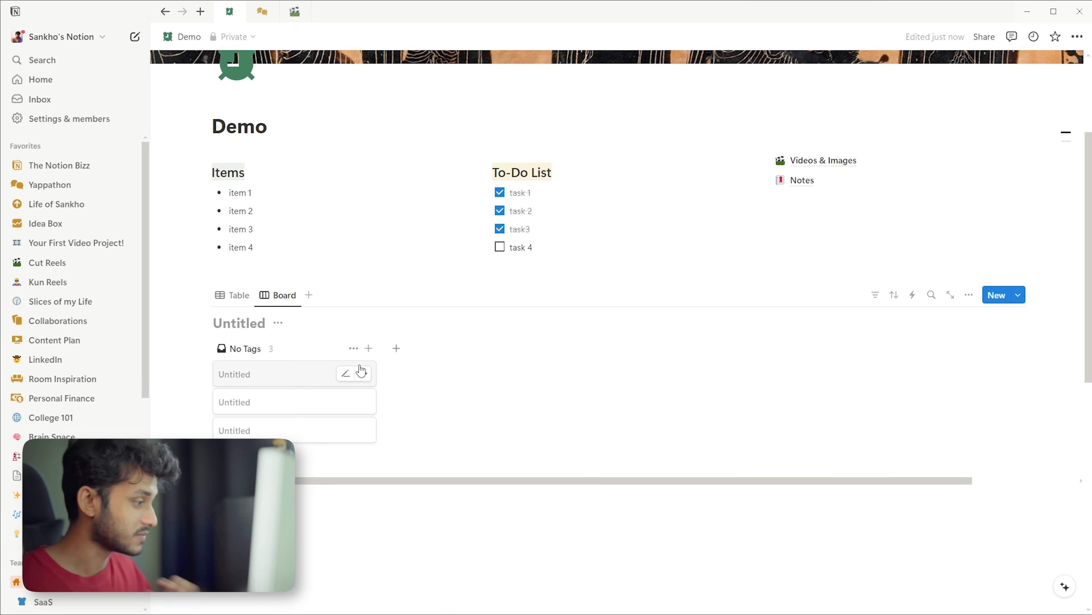
Rename the new database's Tags property to "Status".
{"action": "left_click", "coordinate": [969, 295]}
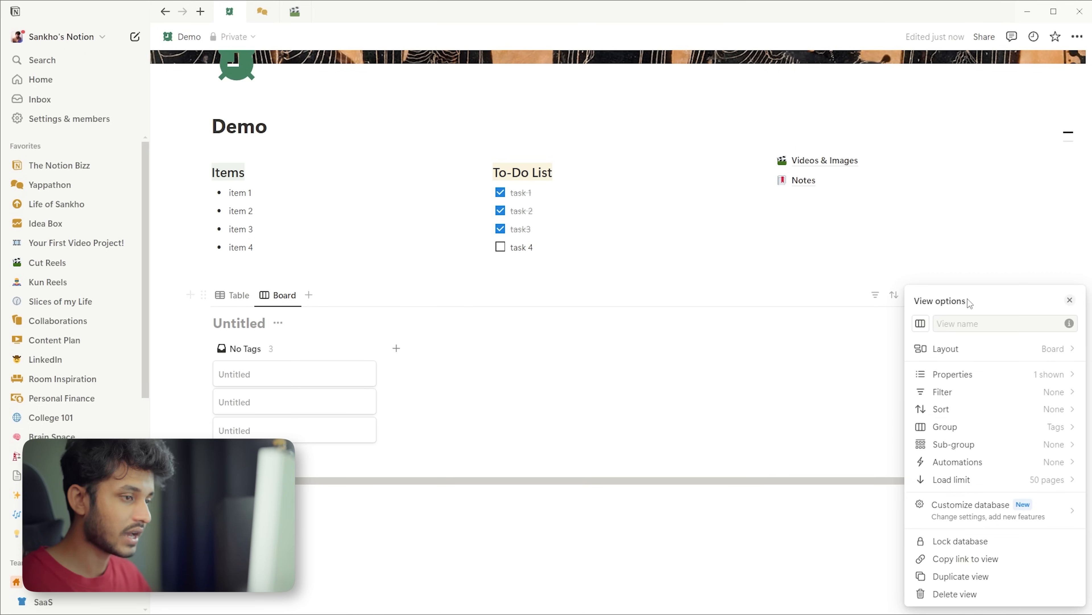
{"action": "left_click", "coordinate": [981, 374]}
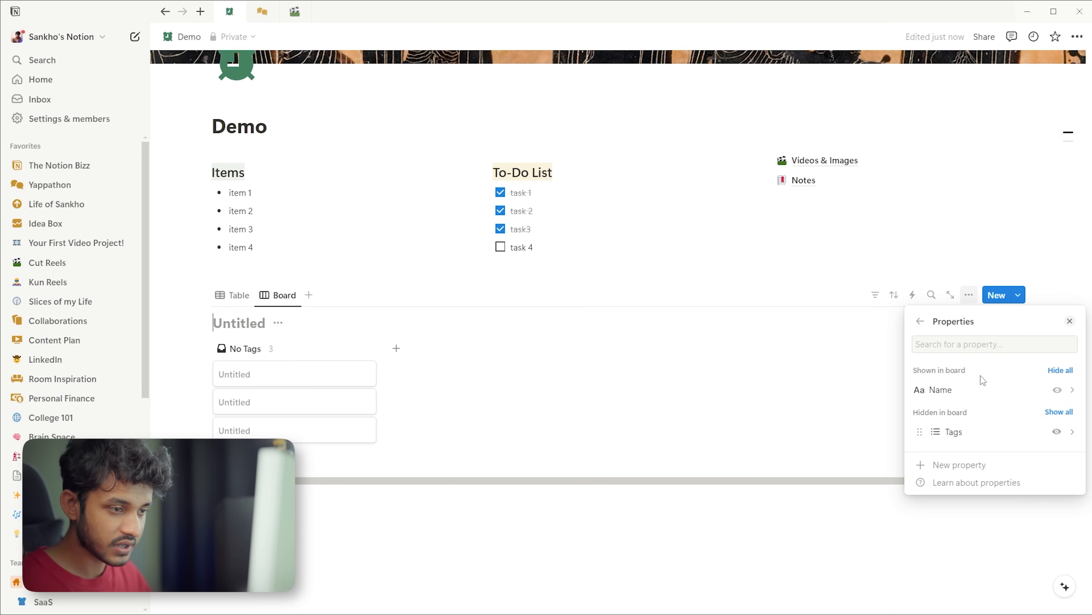
{"action": "left_click", "coordinate": [954, 432]}
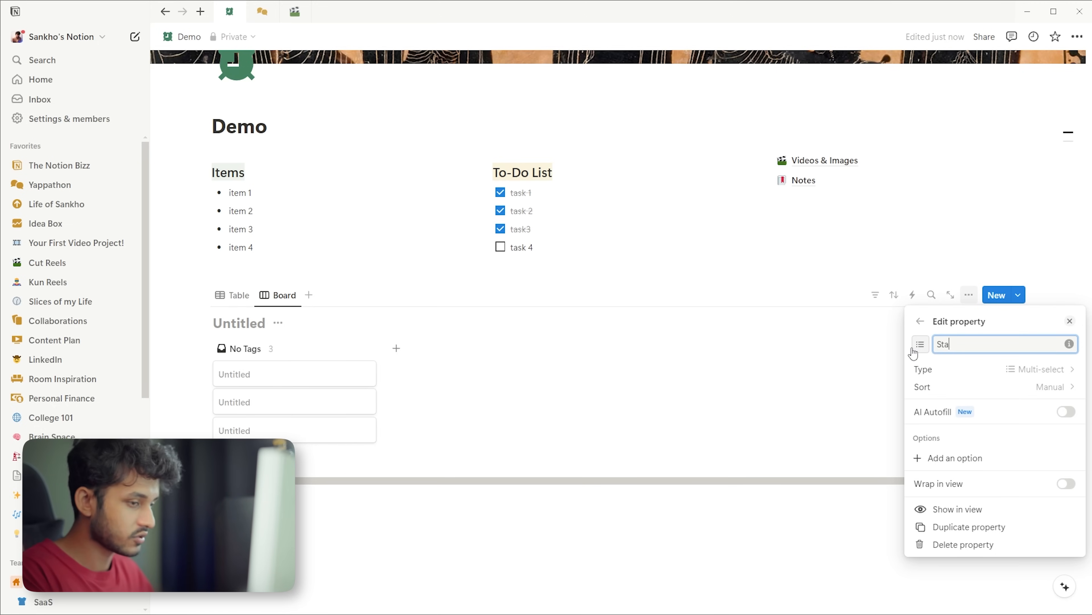
{"action": "type", "text": "Status"}
{"action": "key", "text": "Return"}
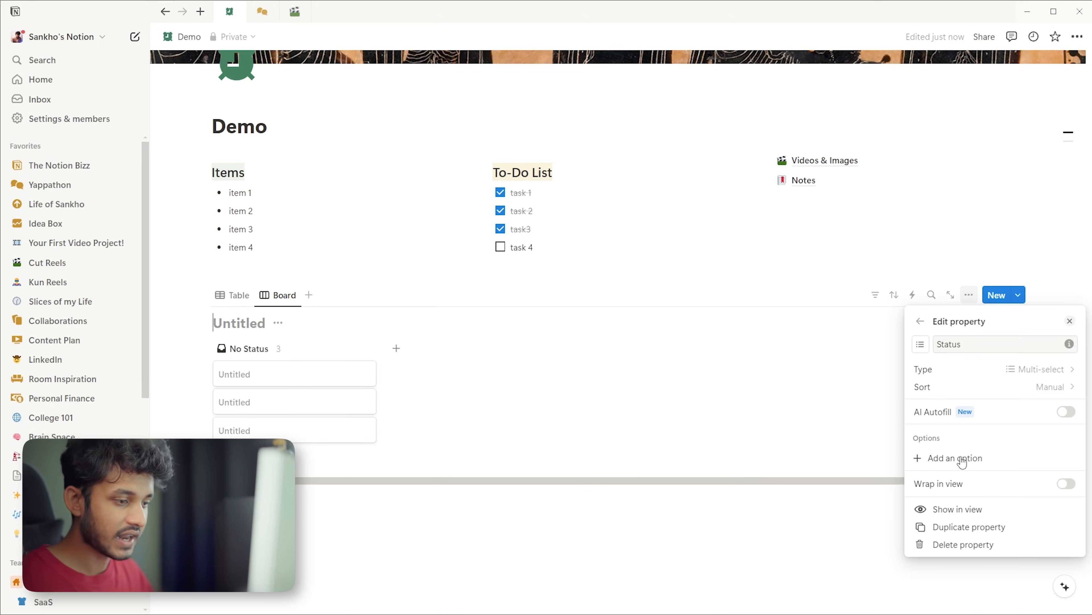
Add the options "Not Started", "In Progress" and "Completed" to the Status property and close its settings.
{"action": "left_click", "coordinate": [951, 457]}
{"action": "type", "text": "Not Started"}
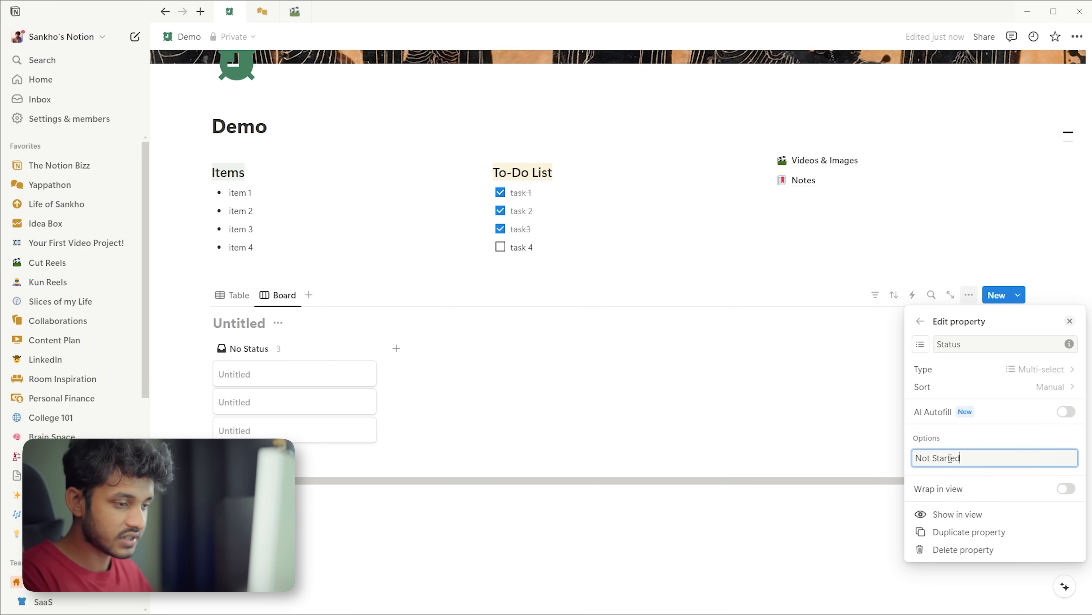
{"action": "key", "text": "Return"}
{"action": "type", "text": "In P"}
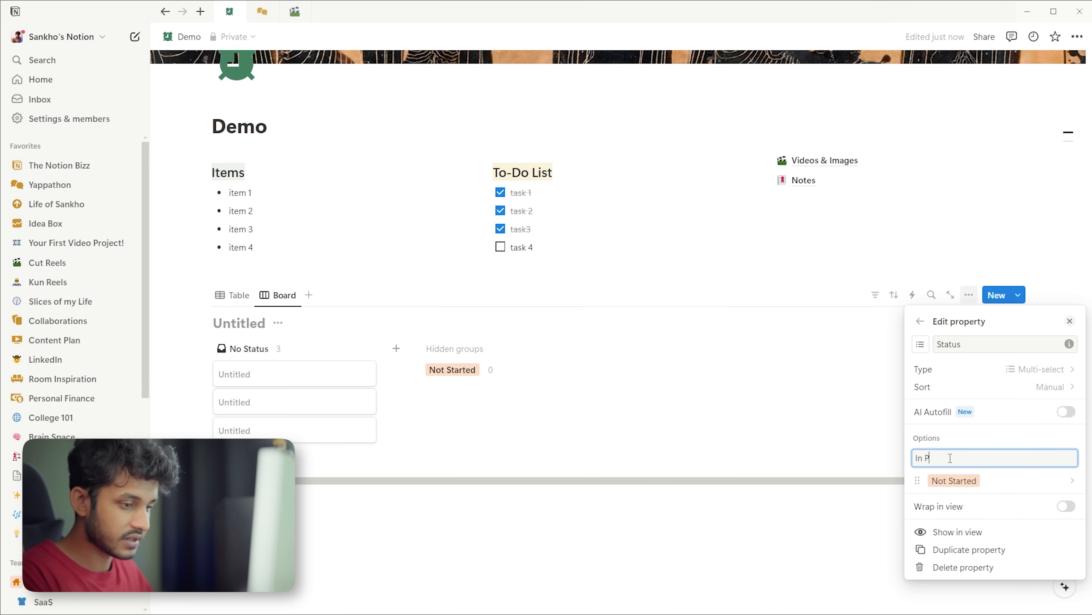
{"action": "type", "text": "rogress"}
{"action": "key", "text": "Return"}
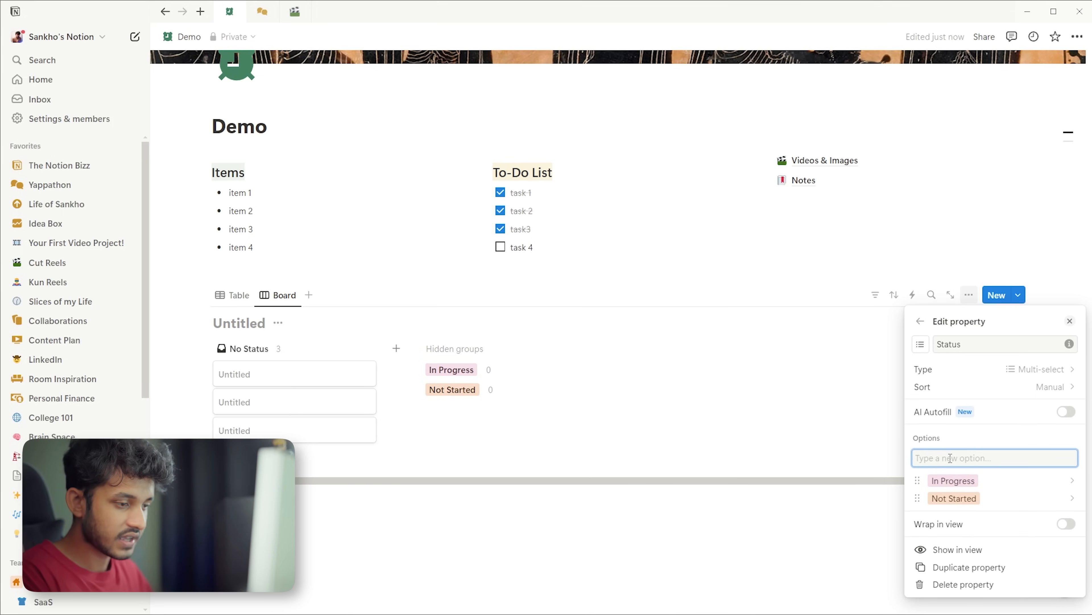
{"action": "type", "text": "Completed"}
{"action": "key", "text": "Return"}
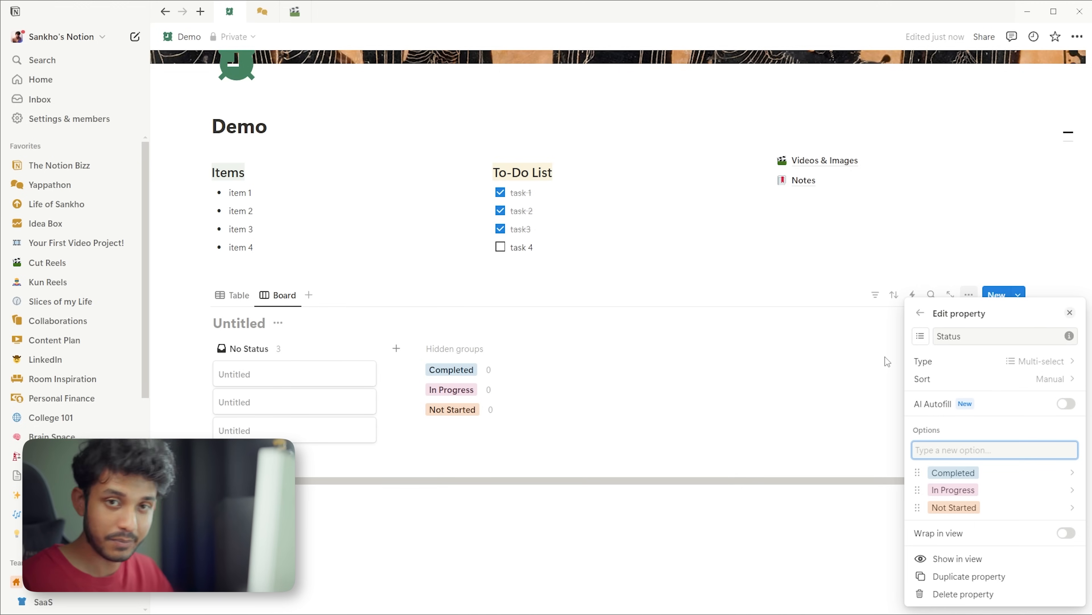
{"action": "left_click", "coordinate": [886, 433]}
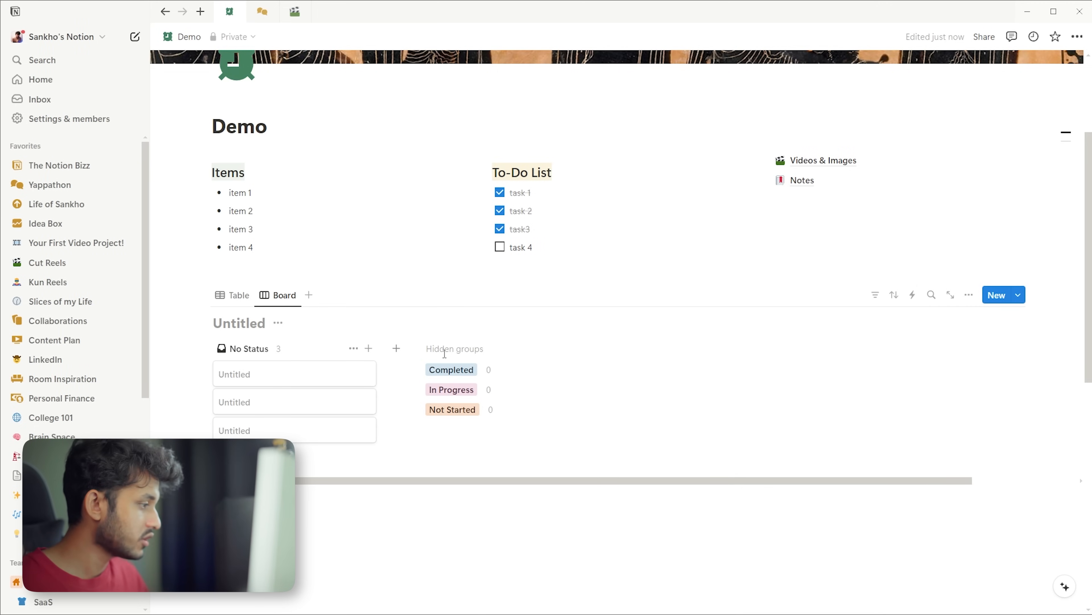
Name the three untitled cards in the No Status column "Task 1", "Task 2" and "Task 3".
{"action": "left_click", "coordinate": [450, 373]}
{"action": "left_click", "coordinate": [336, 378]}
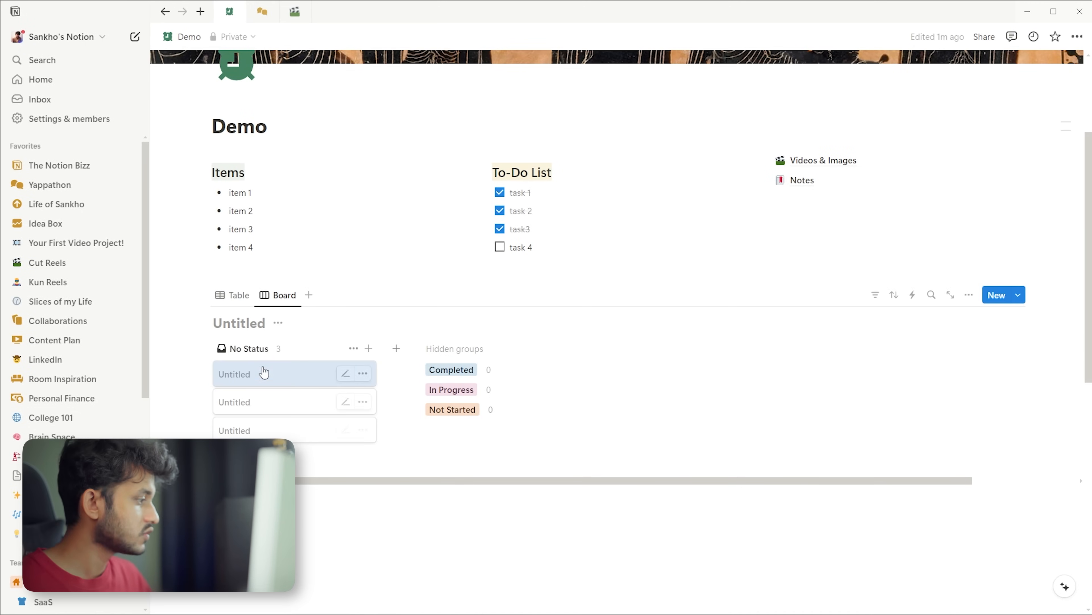
{"action": "left_click", "coordinate": [343, 373]}
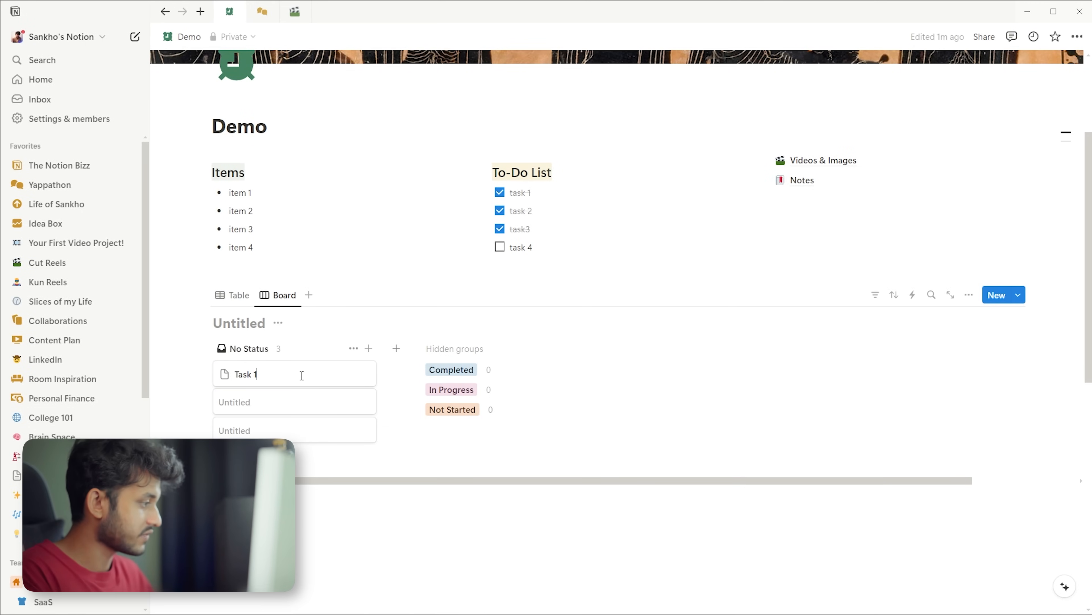
{"action": "key", "text": "Return"}
{"action": "left_click", "coordinate": [344, 400]}
{"action": "type", "text": "T"}
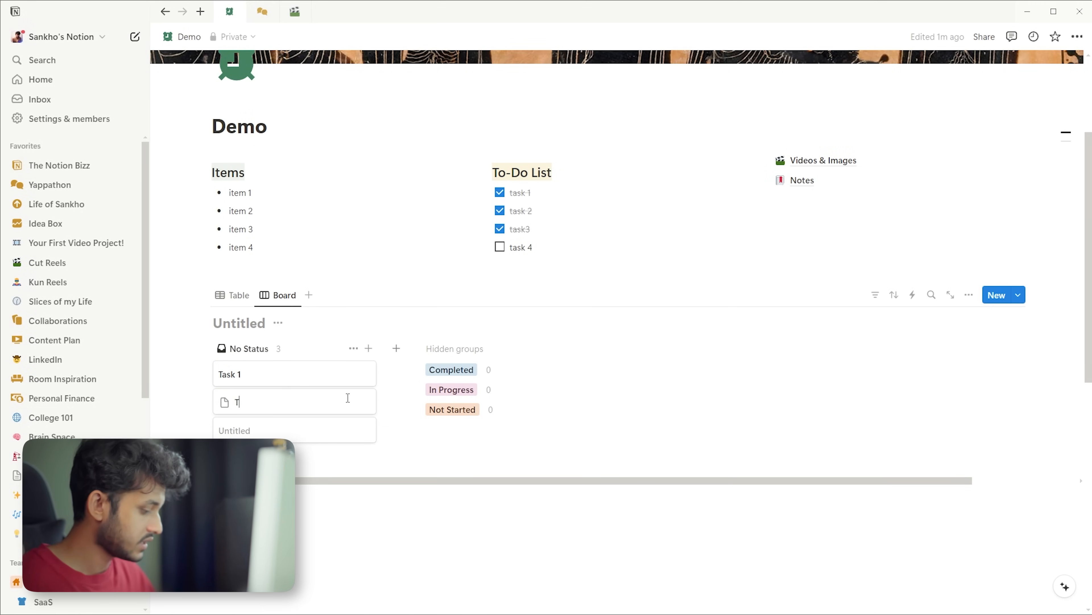
{"action": "type", "text": "ask 2"}
{"action": "key", "text": "Return"}
{"action": "left_click", "coordinate": [344, 429]}
{"action": "type", "text": "T"}
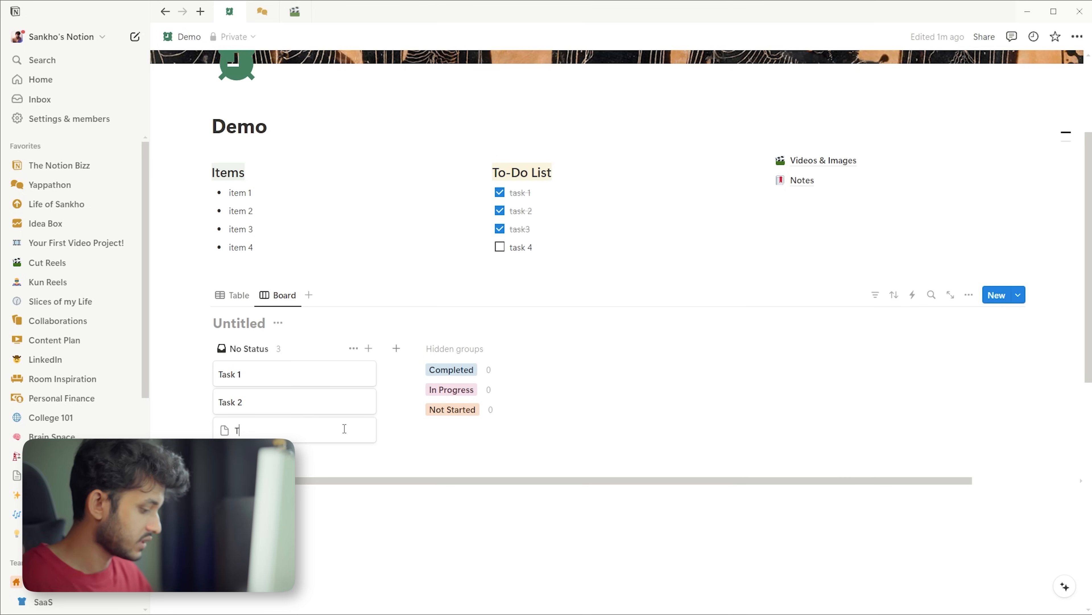
{"action": "type", "text": "ask 3"}
{"action": "key", "text": "Return"}
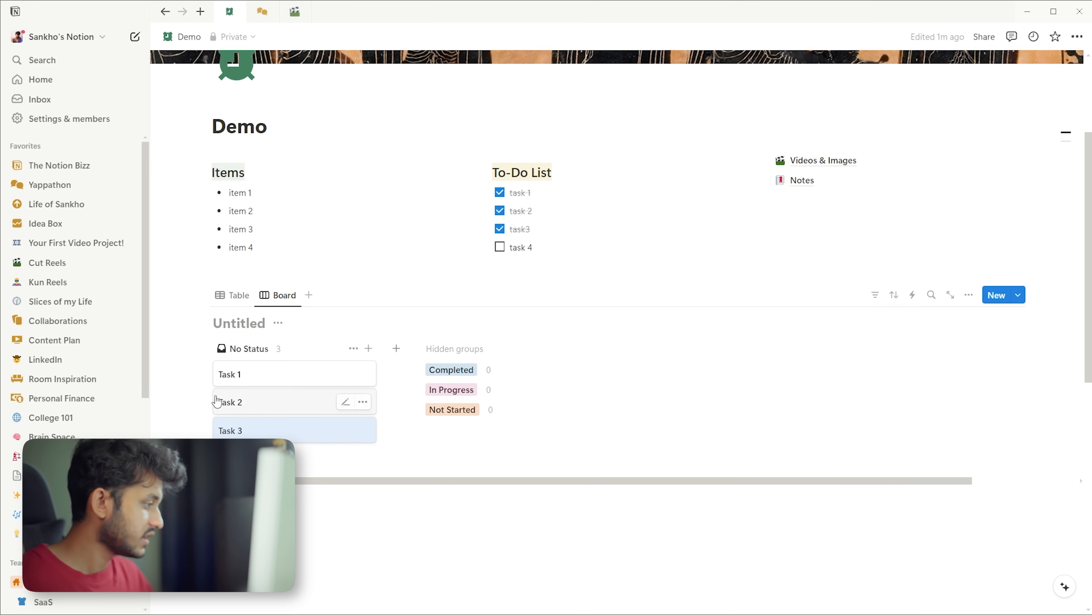
Add a fourth card named "Task 4" to the No Status column.
{"action": "left_click", "coordinate": [247, 456]}
{"action": "type", "text": "Task 4"}
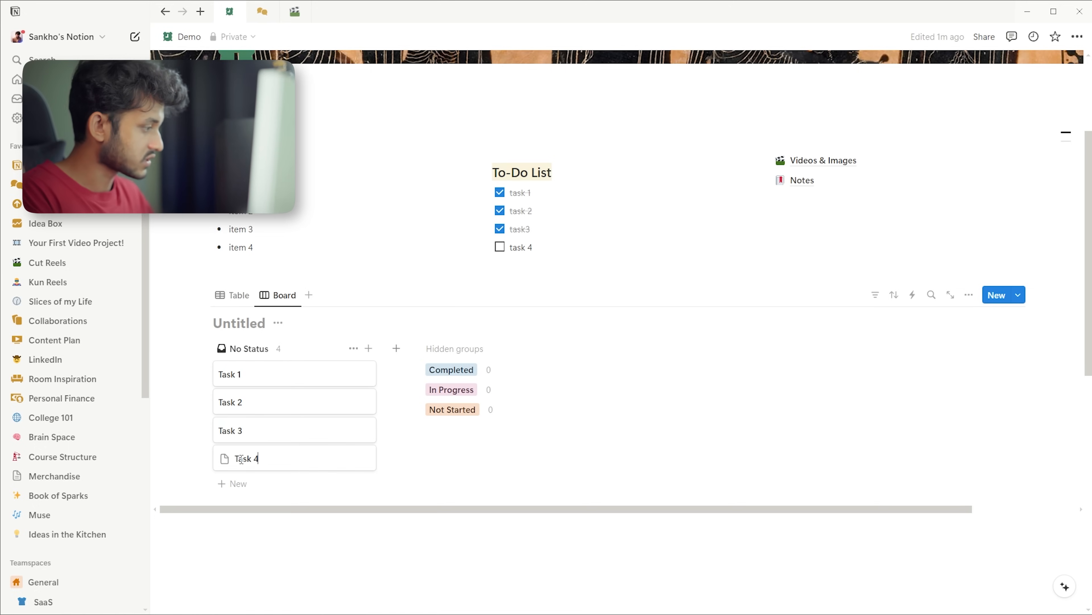
{"action": "key", "text": "Return"}
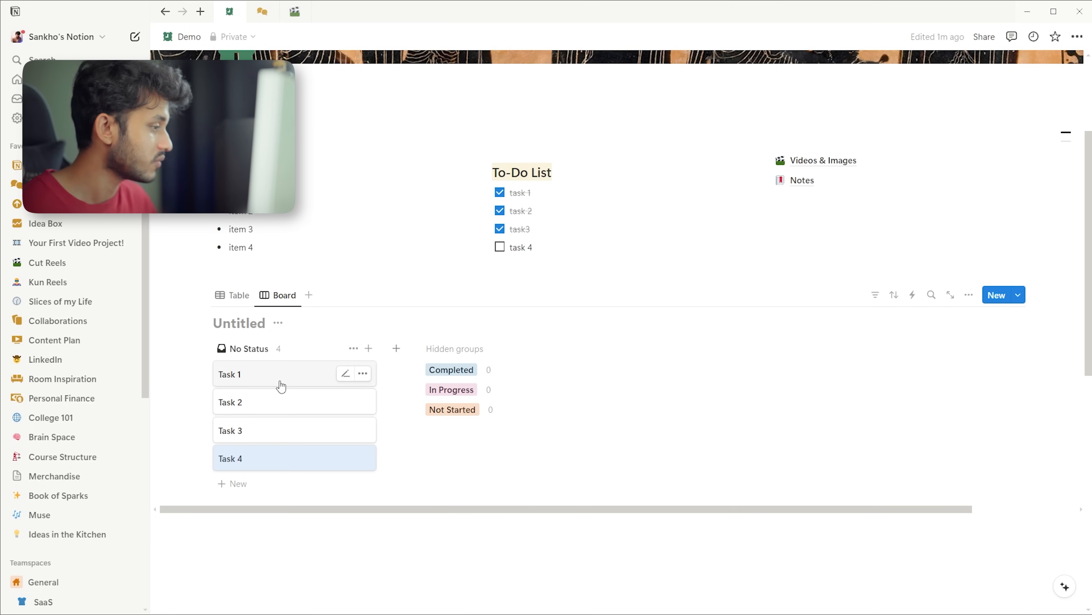
Move Task 1 to Not Started, Task 2 to In Progress and Task 3 to Completed, and arrange the status columns in that order.
{"action": "left_click_drag", "start_coordinate": [258, 378], "coordinate": [456, 408]}
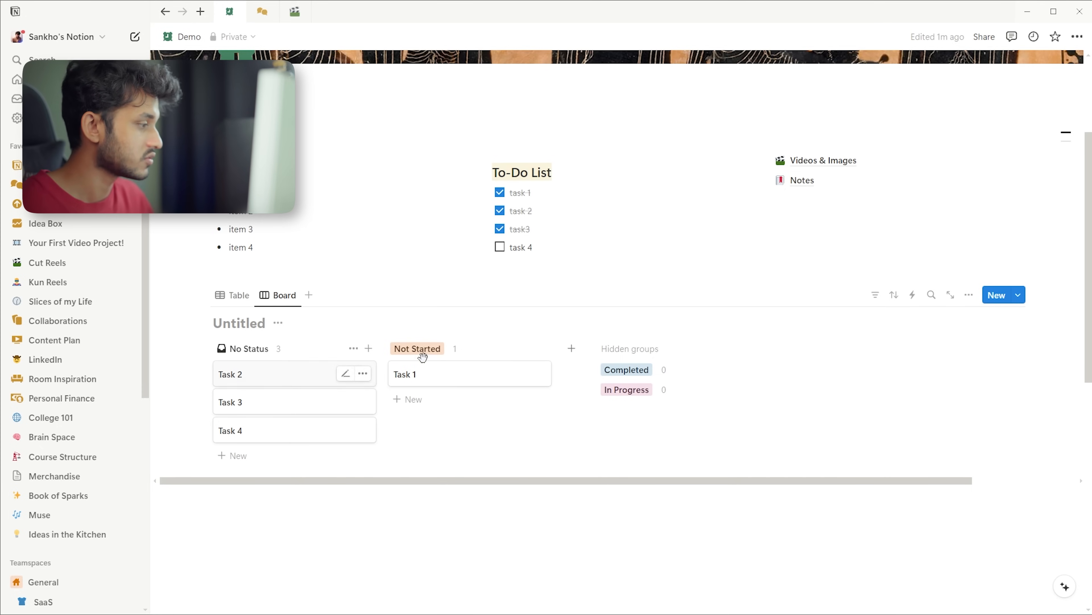
{"action": "left_click_drag", "start_coordinate": [258, 379], "coordinate": [636, 393]}
{"action": "left_click_drag", "start_coordinate": [244, 382], "coordinate": [804, 373]}
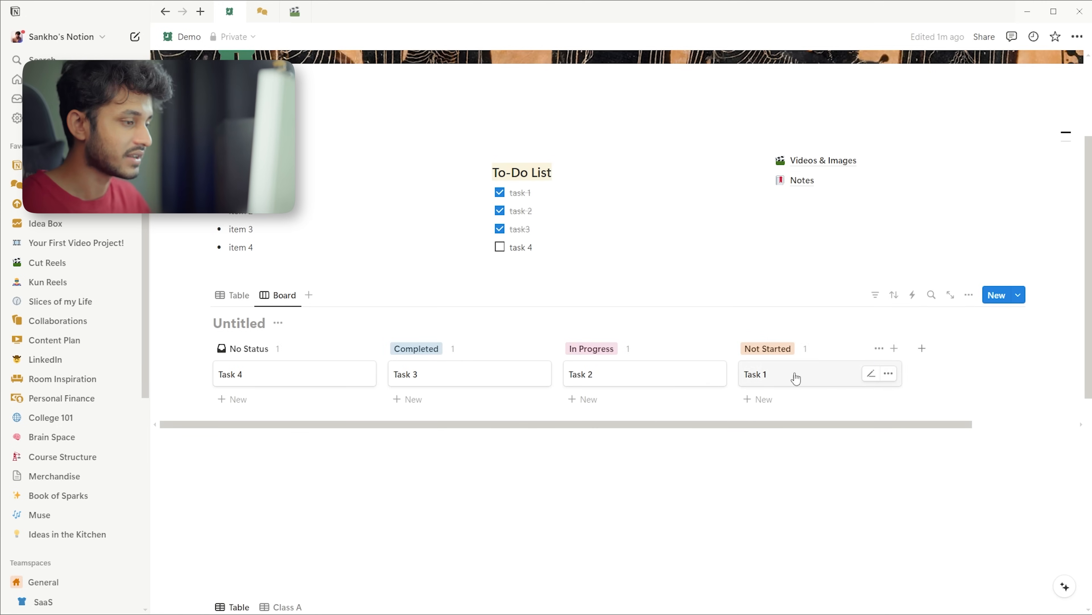
{"action": "left_click_drag", "start_coordinate": [777, 355], "coordinate": [481, 346]}
{"action": "left_click_drag", "start_coordinate": [846, 345], "coordinate": [643, 349]}
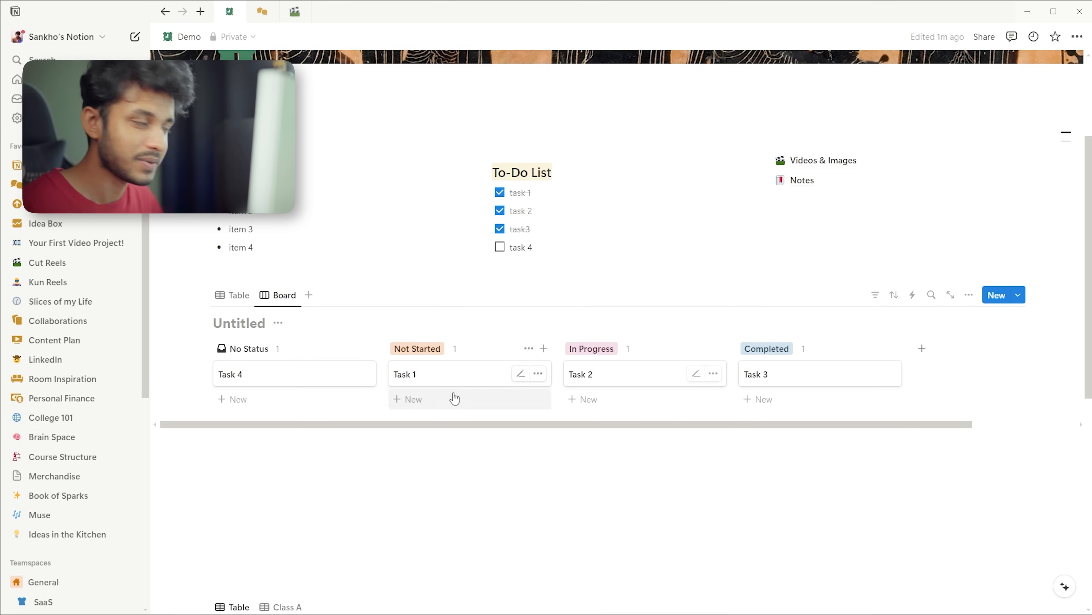
Add another card named "Task 5" below Task 4 in the No Status column.
{"action": "left_click", "coordinate": [272, 399]}
{"action": "type", "text": "Task 4"}
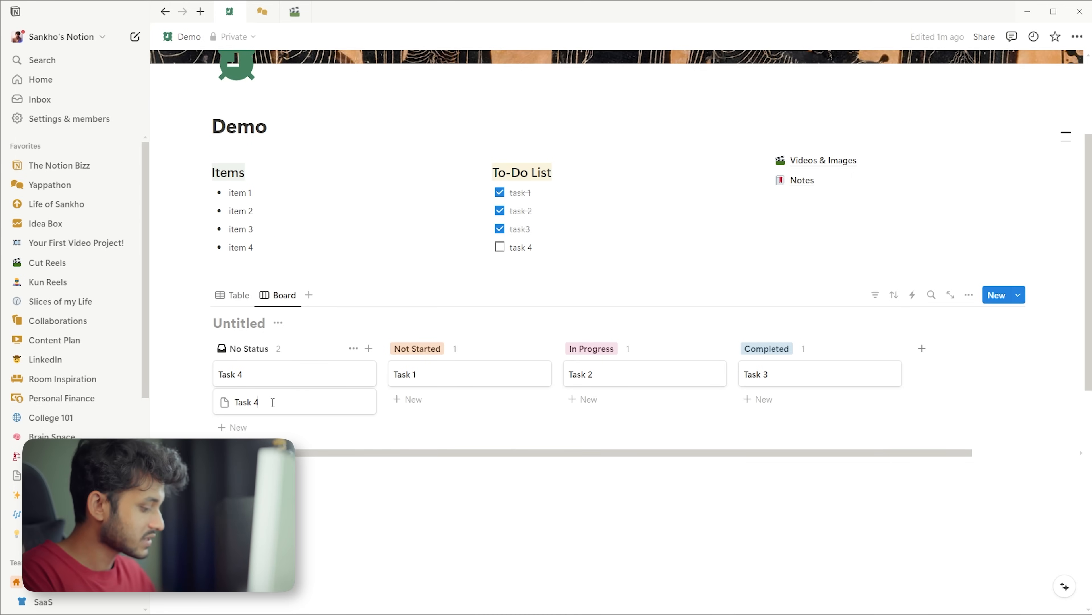
{"action": "key", "text": "BackSpace"}
{"action": "type", "text": "5"}
{"action": "key", "text": "Escape"}
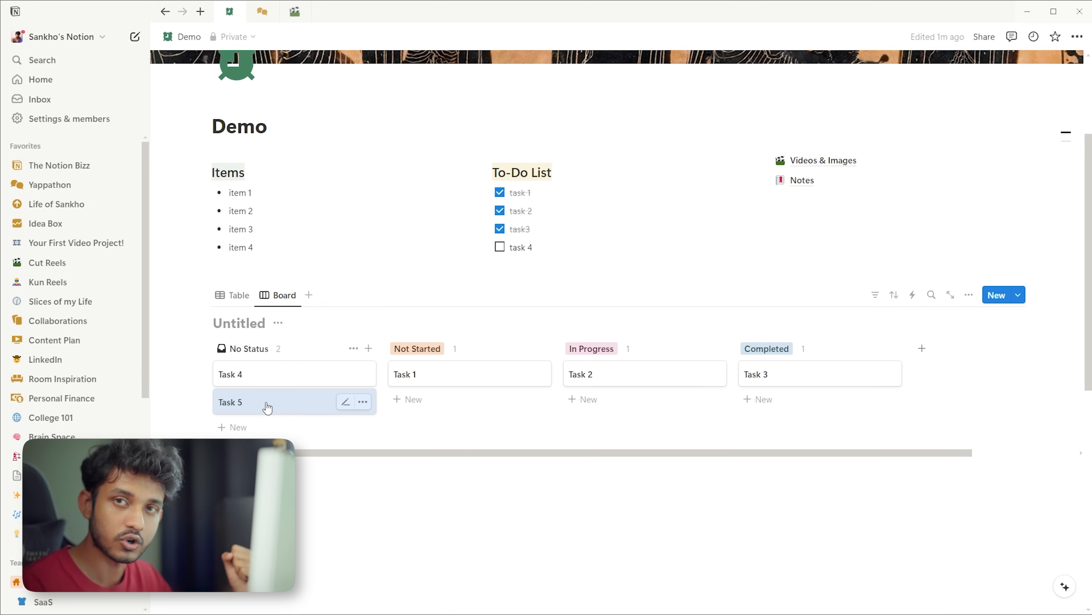
Move the Task 5 card through Not Started and In Progress to Completed, and move Task 2 to Completed as well.
{"action": "left_click_drag", "start_coordinate": [247, 405], "coordinate": [439, 399]}
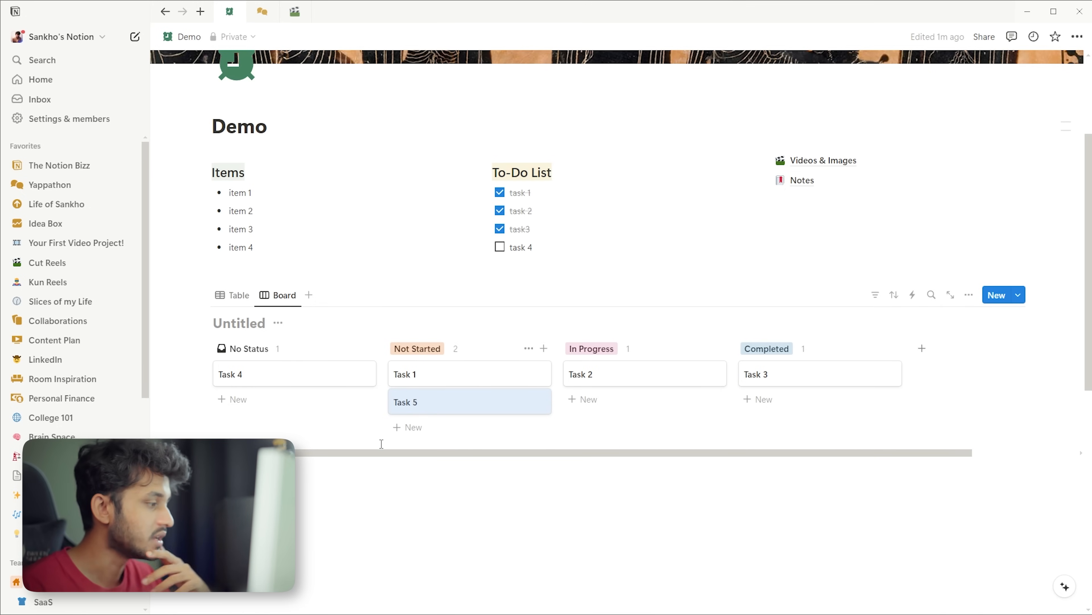
{"action": "left_click_drag", "start_coordinate": [417, 404], "coordinate": [601, 420]}
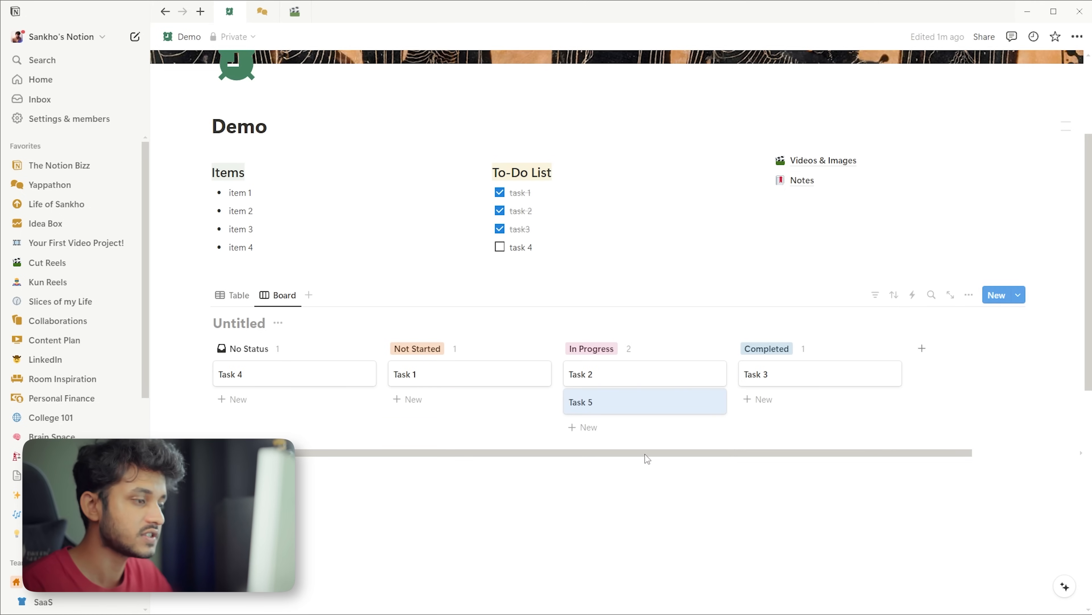
{"action": "left_click_drag", "start_coordinate": [612, 404], "coordinate": [805, 413]}
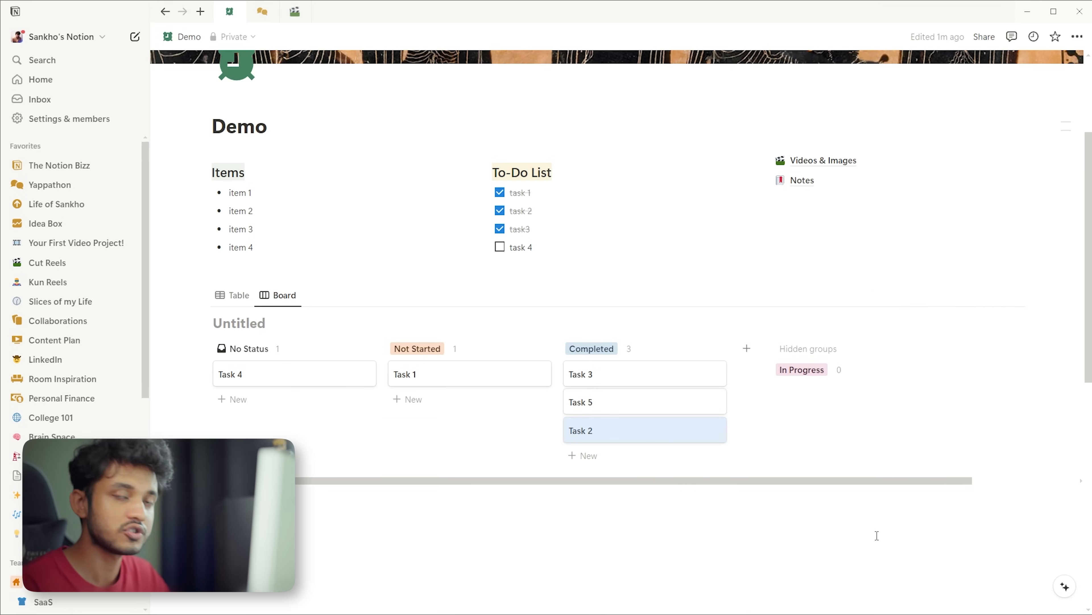